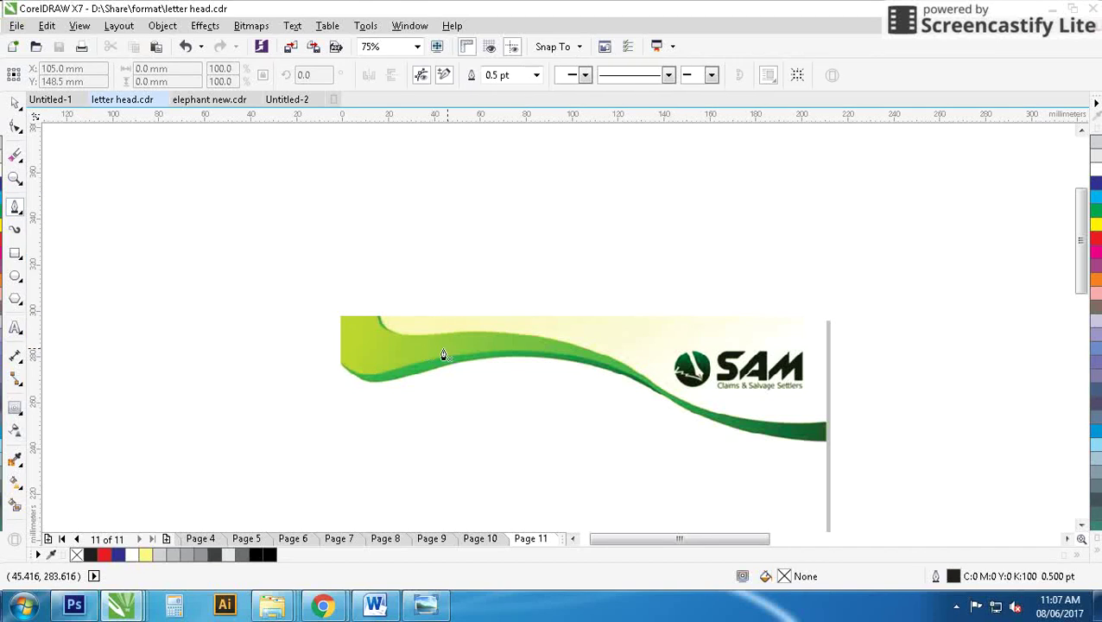
Trace the green wave's top edge with Bezier nodes from the upper left to its right end
scroll(436, 367, up, 1)
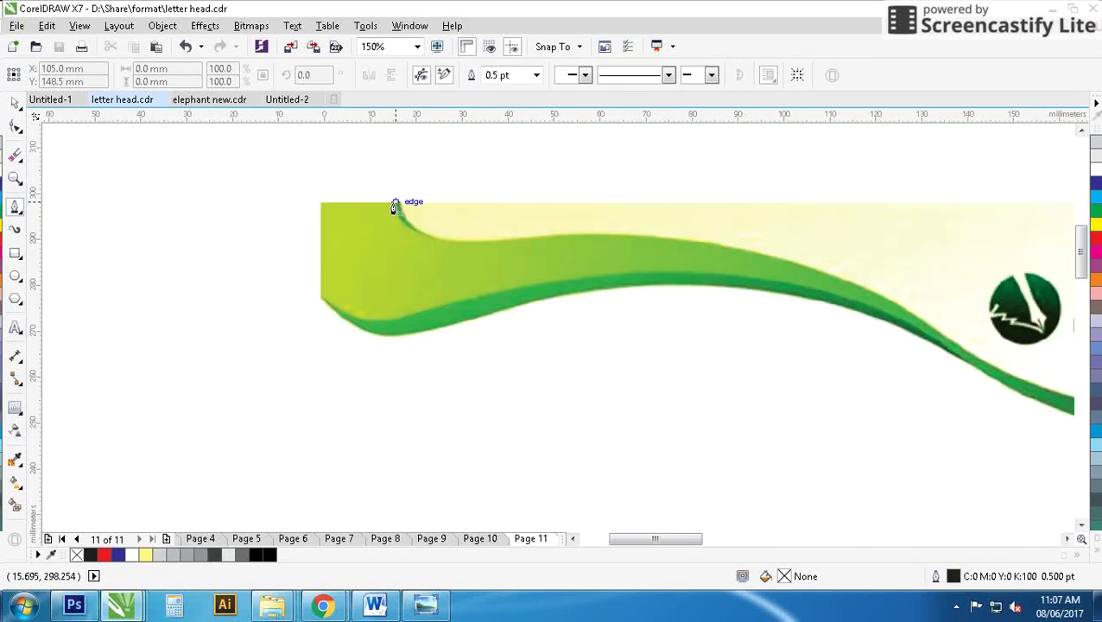
mouse_move(515, 236)
mouse_down()
mouse_move(608, 233)
mouse_move(624, 216)
mouse_up()
scroll(251, 345, down, 1)
scroll(583, 363, up, 1)
drag(581, 296, 670, 356)
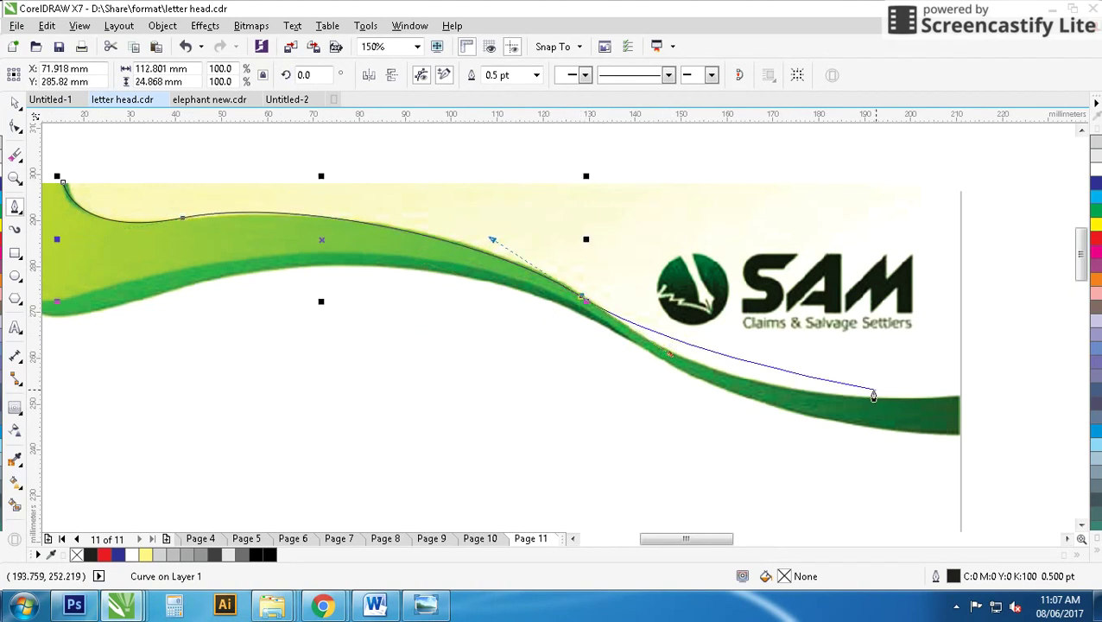
drag(960, 394, 1016, 362)
scroll(1016, 362, right, 1)
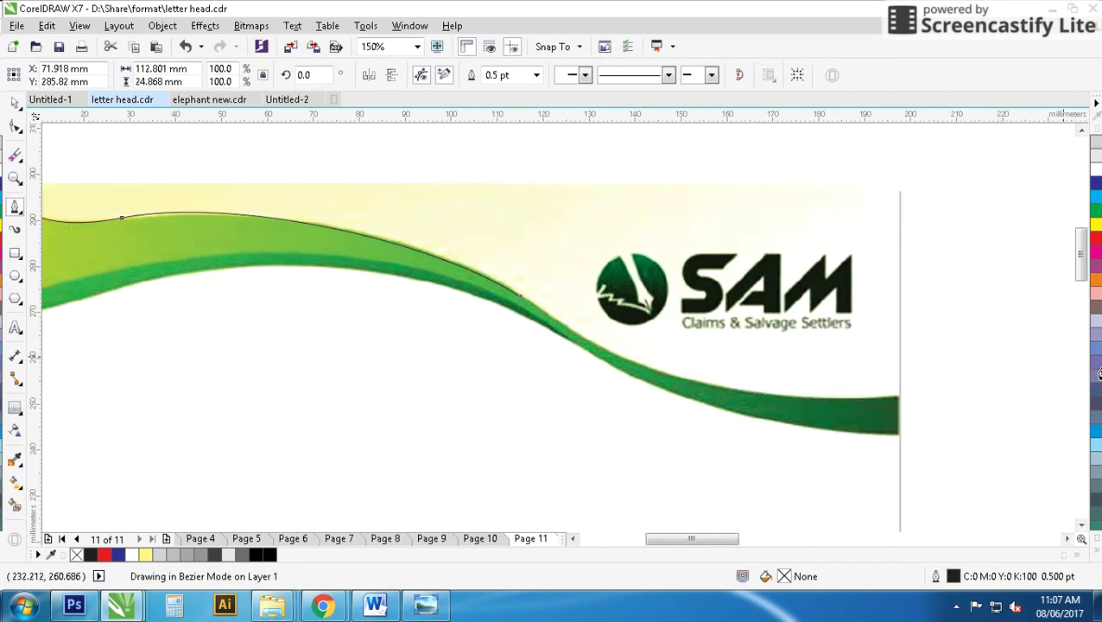
Continue the curve down the right end and back along the wave's lower edge to mid-wave
double_click(839, 394)
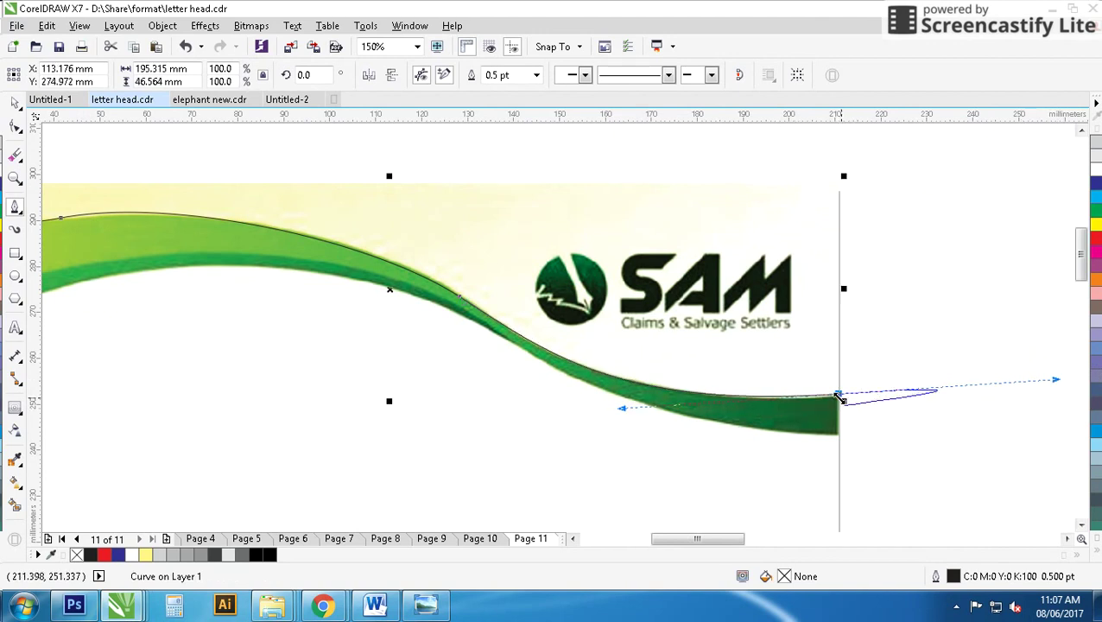
click(838, 439)
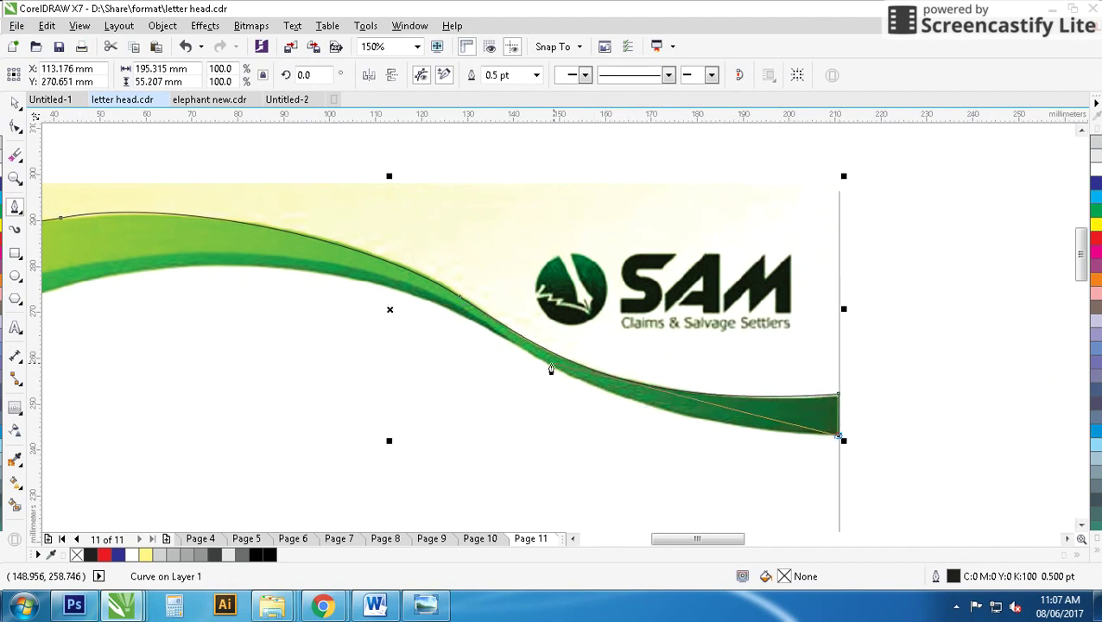
drag(523, 353, 620, 420)
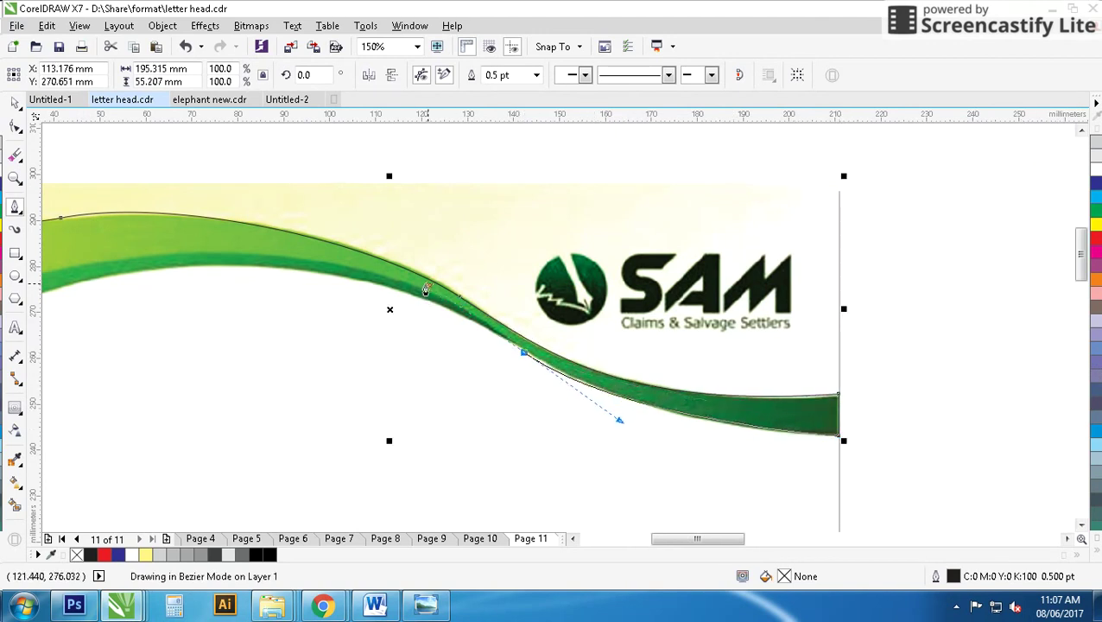
double_click(523, 355)
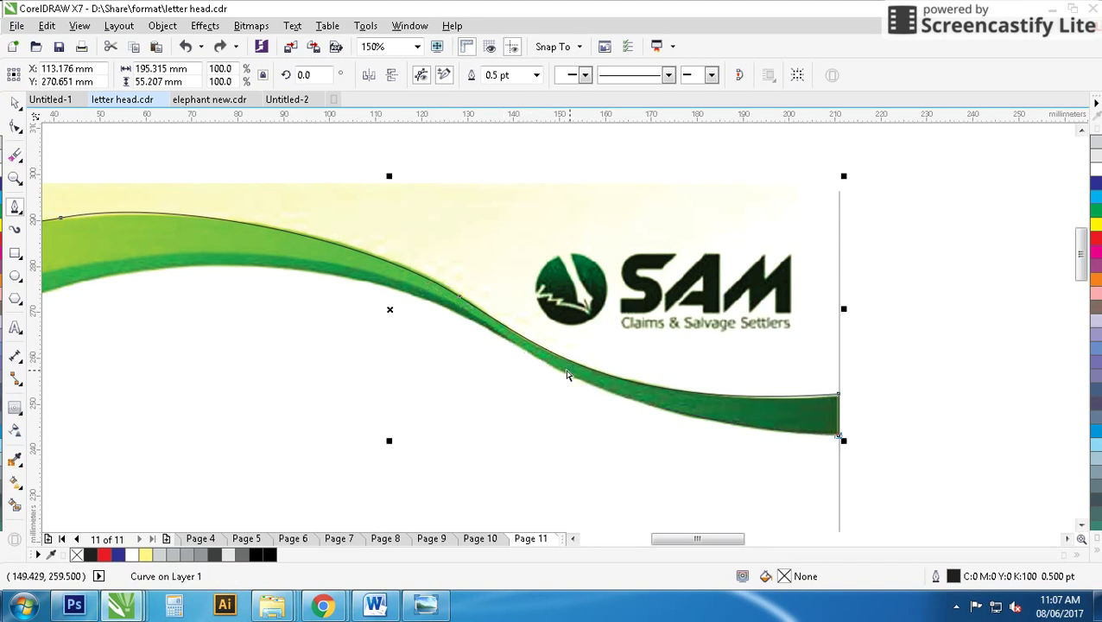
drag(523, 354, 465, 320)
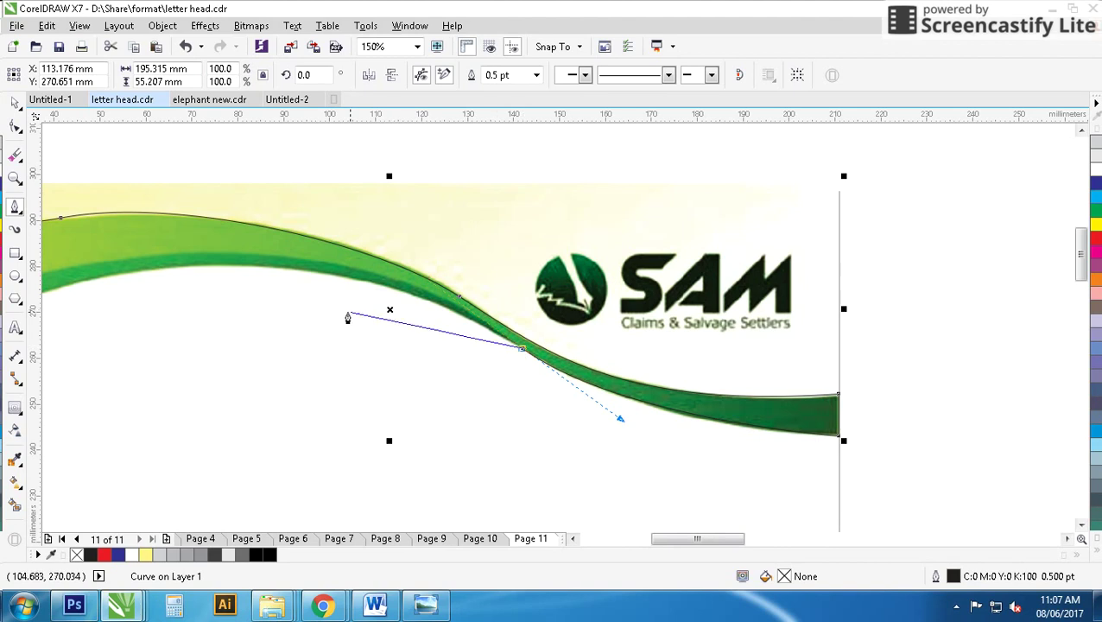
scroll(394, 312, down, 1)
scroll(557, 327, up, 1)
Carry the outline along the lower edge to the wave's left side, undoing misplaced nodes
drag(504, 288, 365, 305)
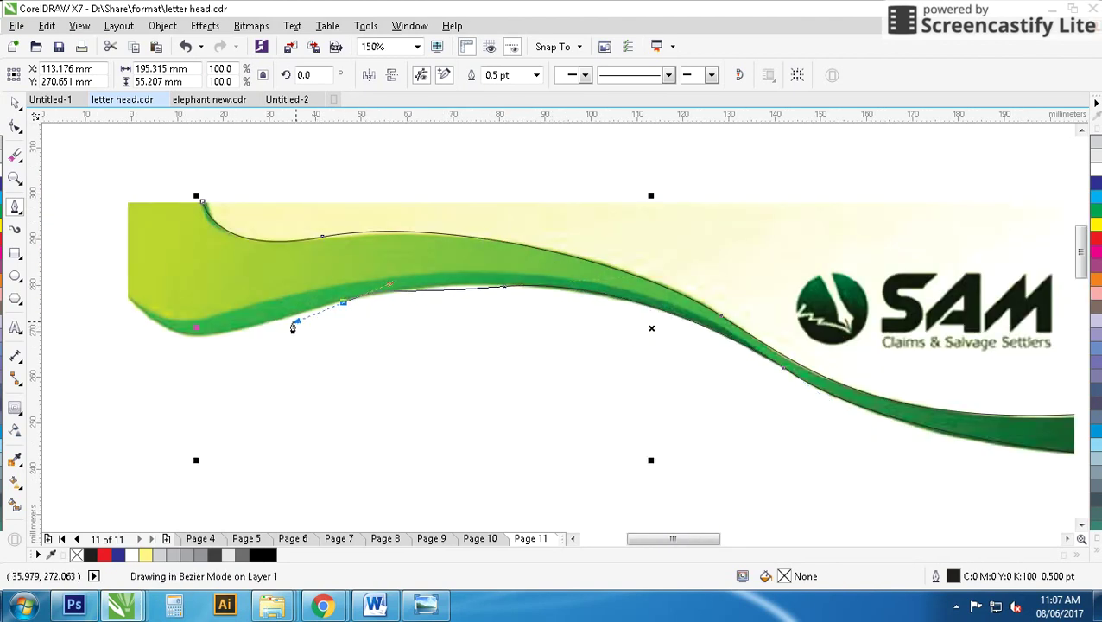
key(ctrl+z)
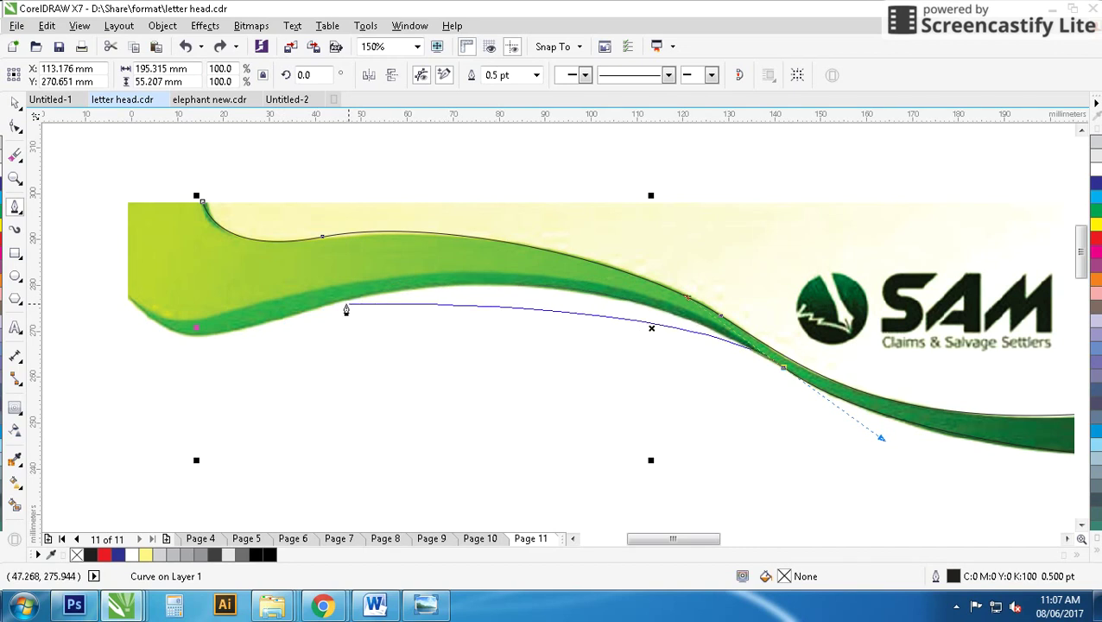
click(339, 307)
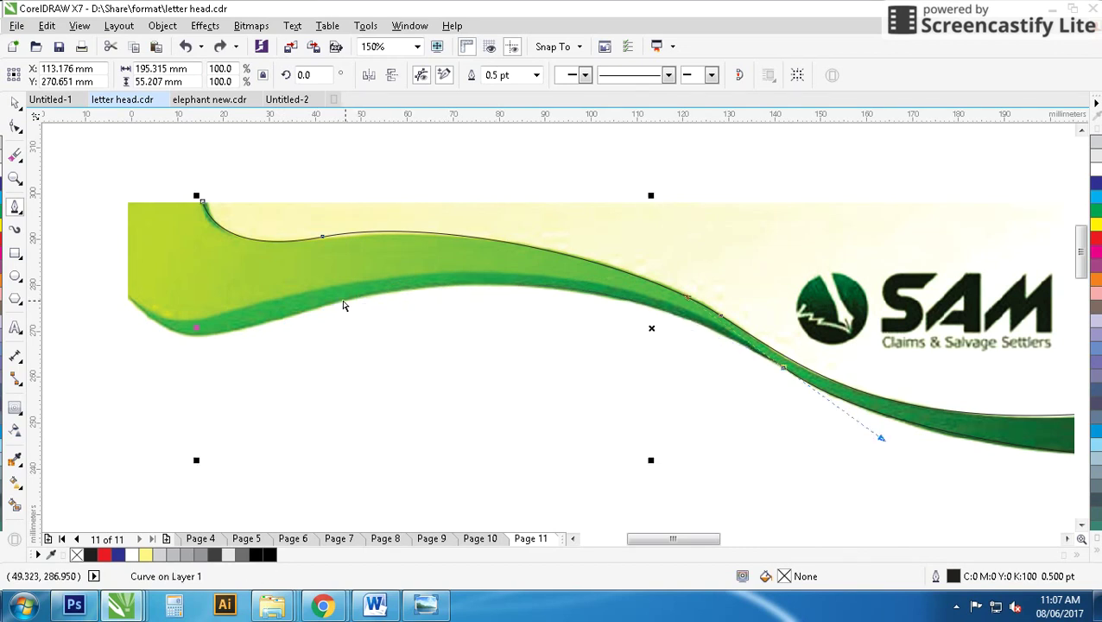
drag(343, 302, 235, 343)
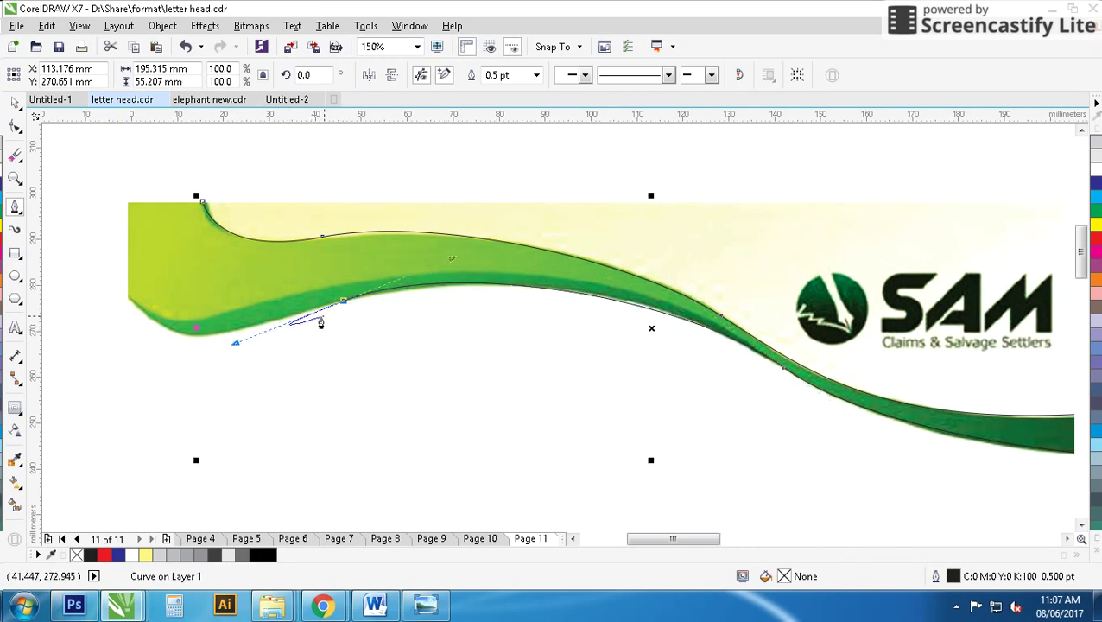
mouse_move(127, 297)
mouse_down()
mouse_move(64, 217)
mouse_move(81, 216)
mouse_up()
key(ctrl+z)
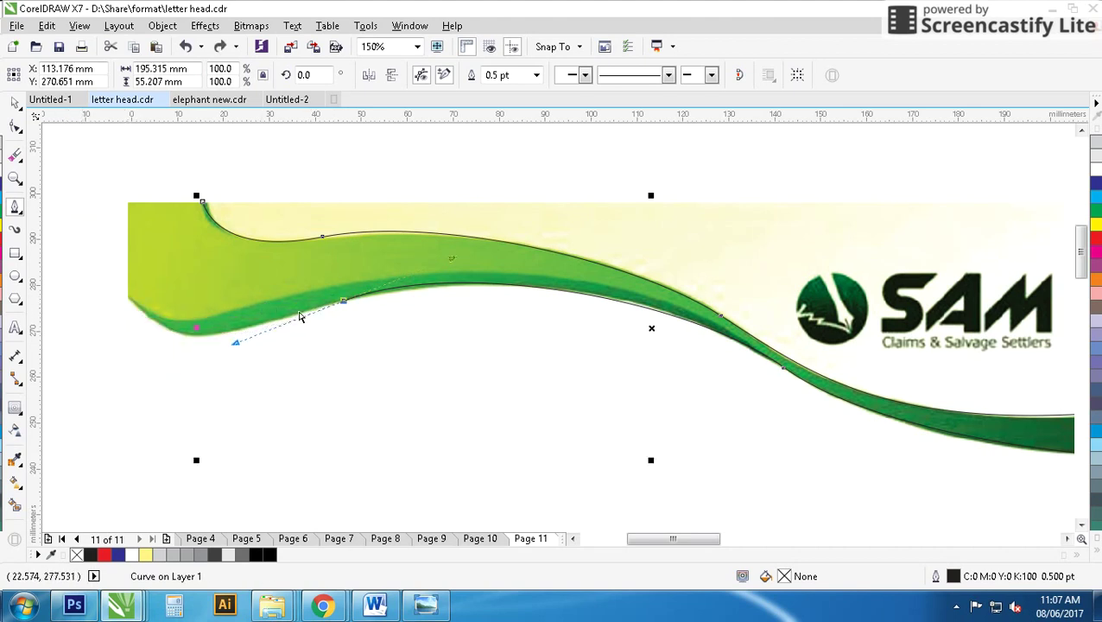
click(337, 308)
drag(187, 339, 168, 334)
drag(127, 299, 111, 283)
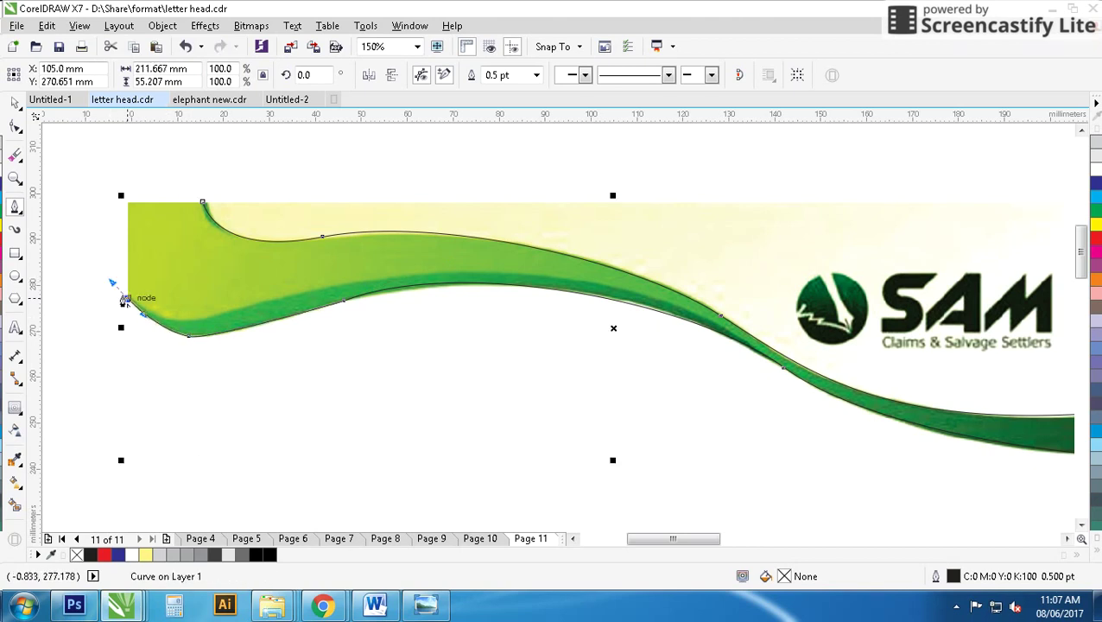
Trace a second curve along the darker inner band's edge toward the right
scroll(209, 321, up, 1)
drag(548, 331, 673, 302)
scroll(672, 302, down, 1)
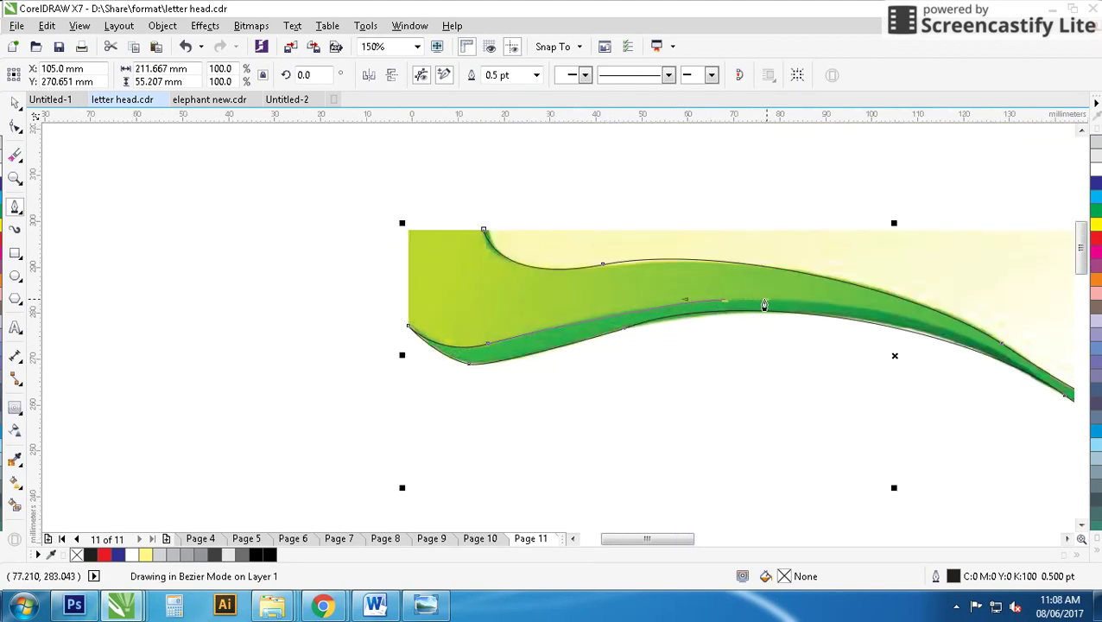
drag(894, 329, 891, 335)
scroll(912, 334, up, 1)
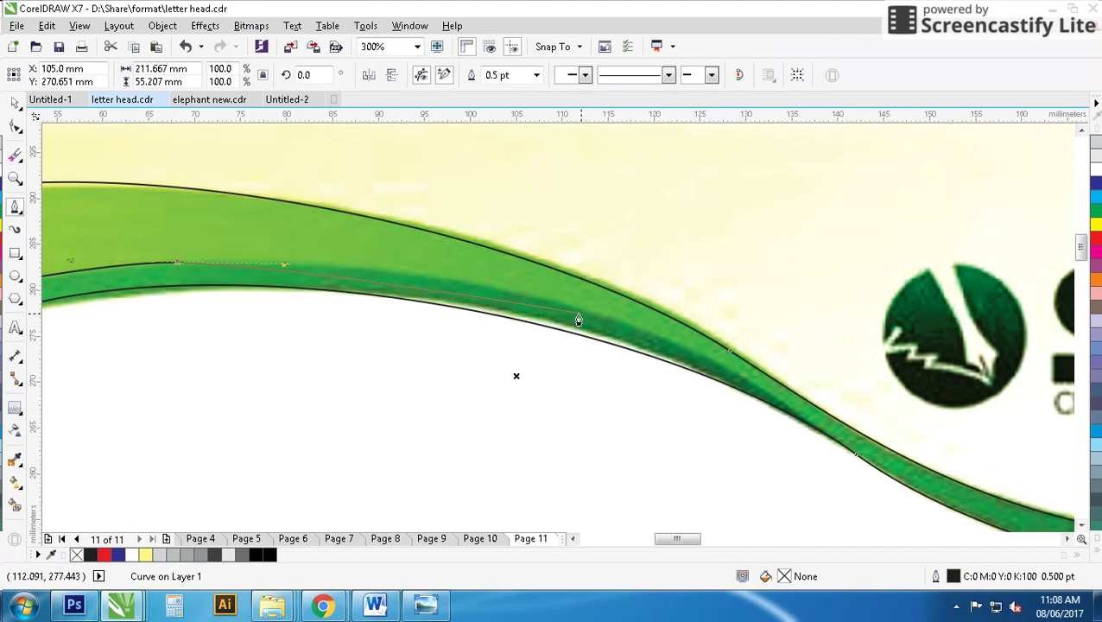
mouse_move(722, 357)
mouse_down()
mouse_move(788, 408)
mouse_move(829, 462)
mouse_up()
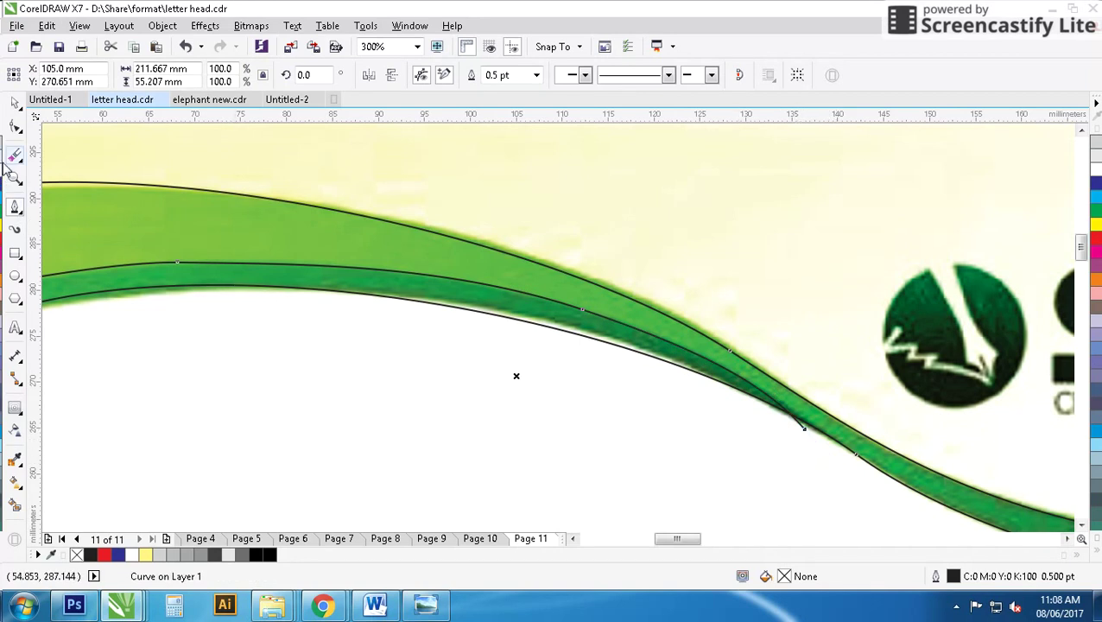
Delete an unneeded node from the traced curve's lower edge with the Shape tool
click(15, 127)
scroll(504, 332, down, 1)
scroll(514, 346, up, 1)
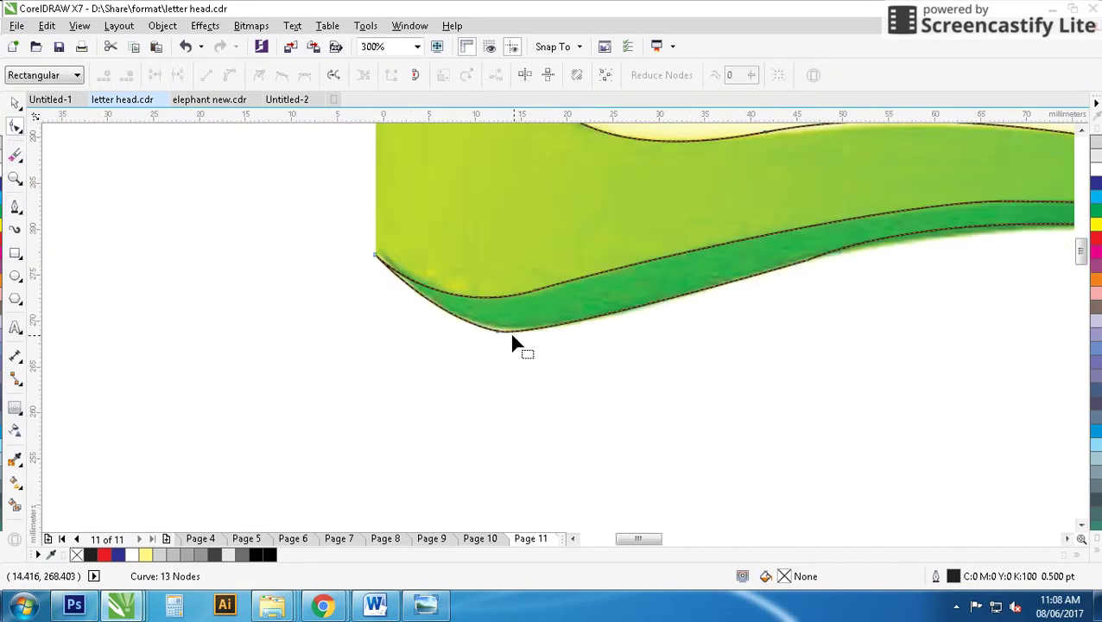
drag(603, 362, 482, 319)
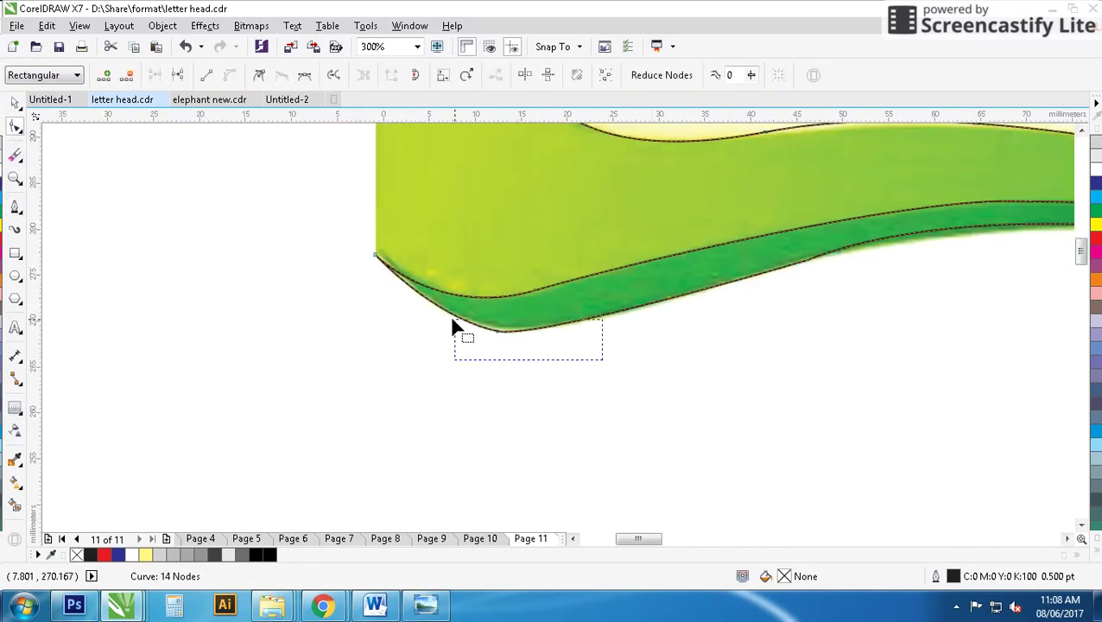
scroll(666, 326, down, 1)
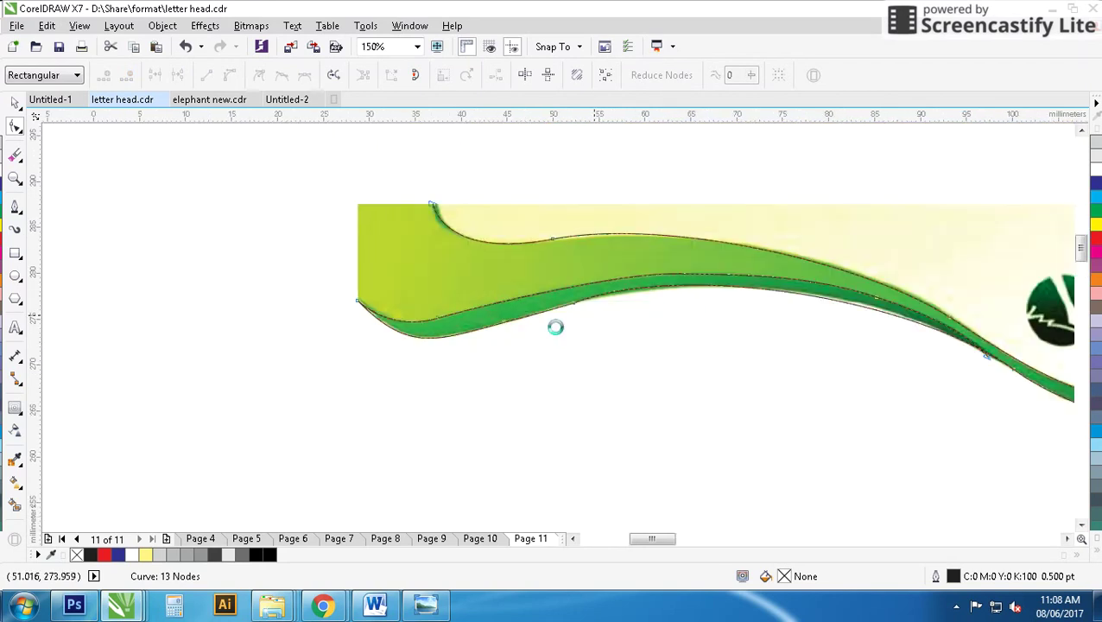
scroll(554, 325, up, 1)
drag(568, 342, 484, 311)
key(Delete)
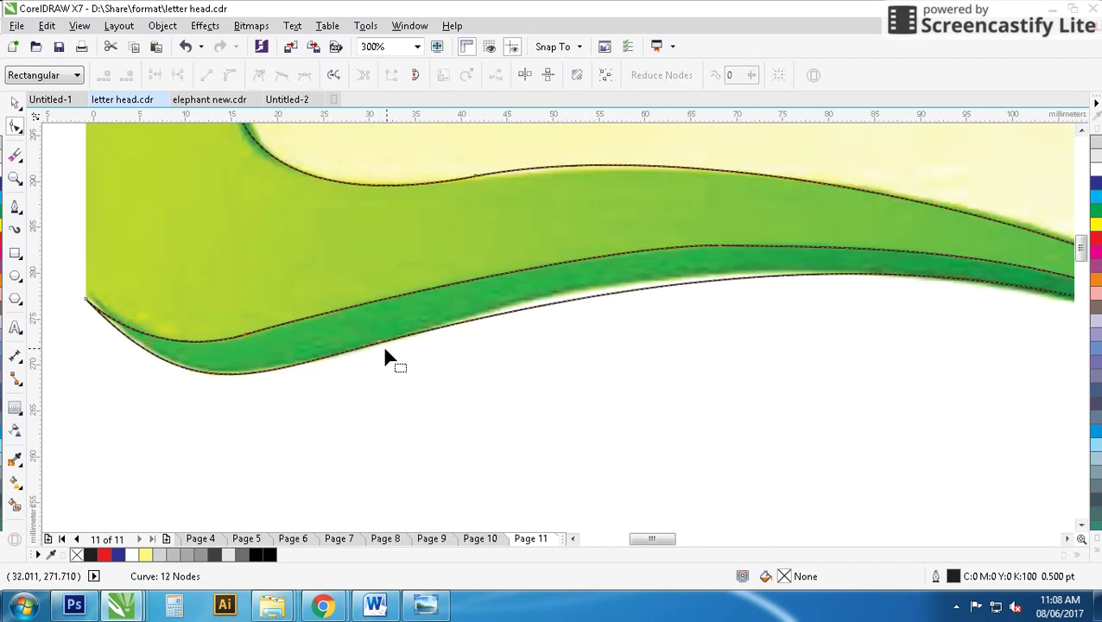
Add a node fitted to the band's lower edge and shift the top end node slightly right
click(380, 344)
scroll(553, 323, up, 1)
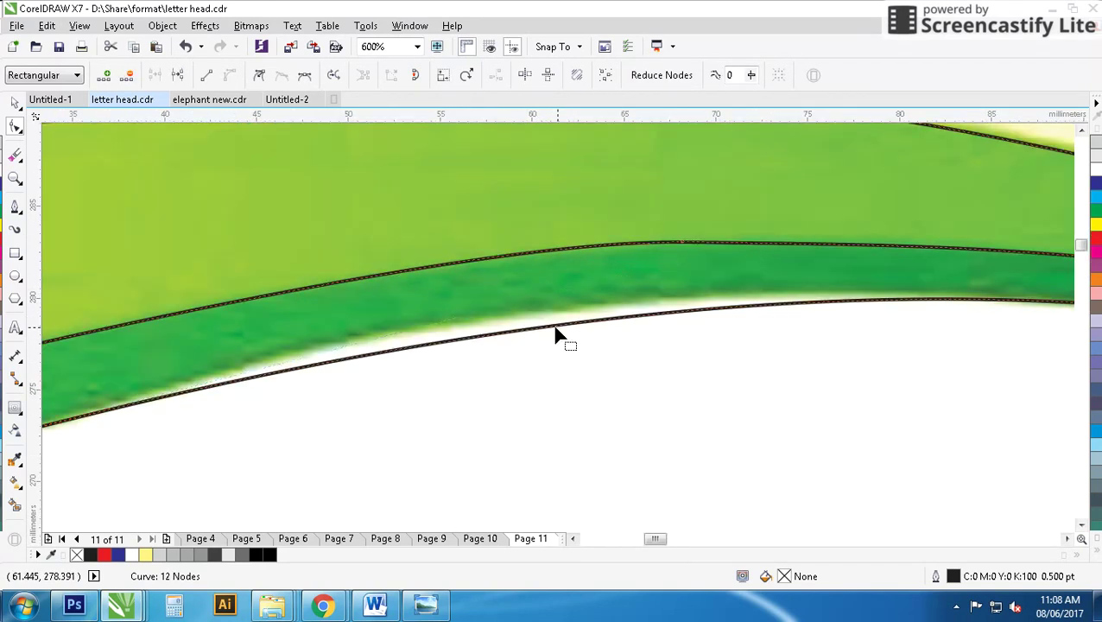
double_click(555, 326)
drag(556, 327, 542, 323)
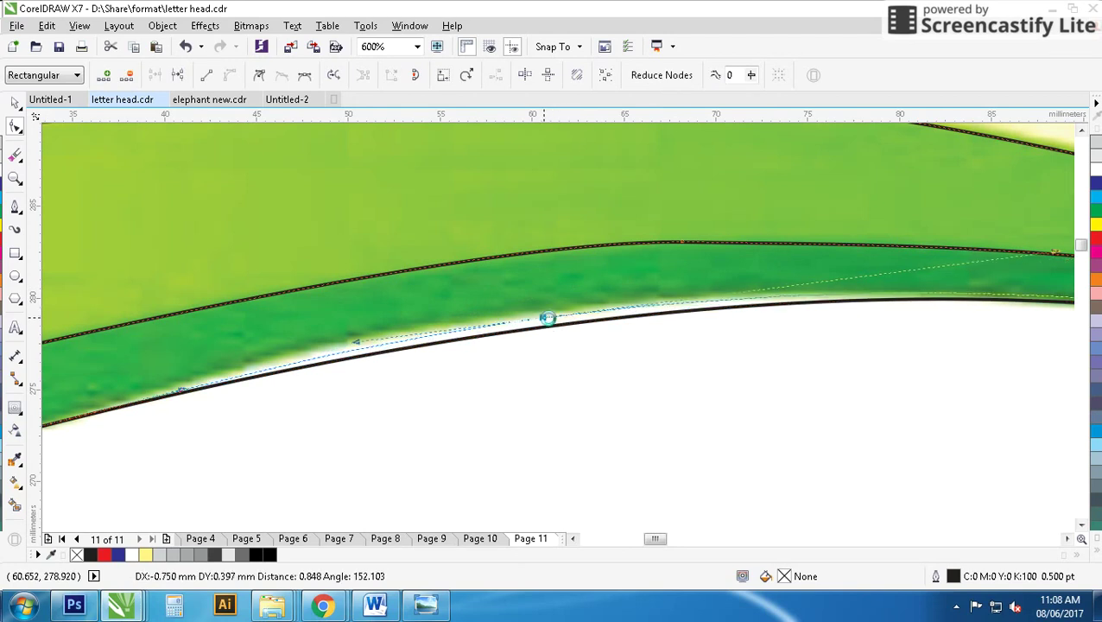
scroll(566, 328, down, 2)
scroll(381, 278, up, 1)
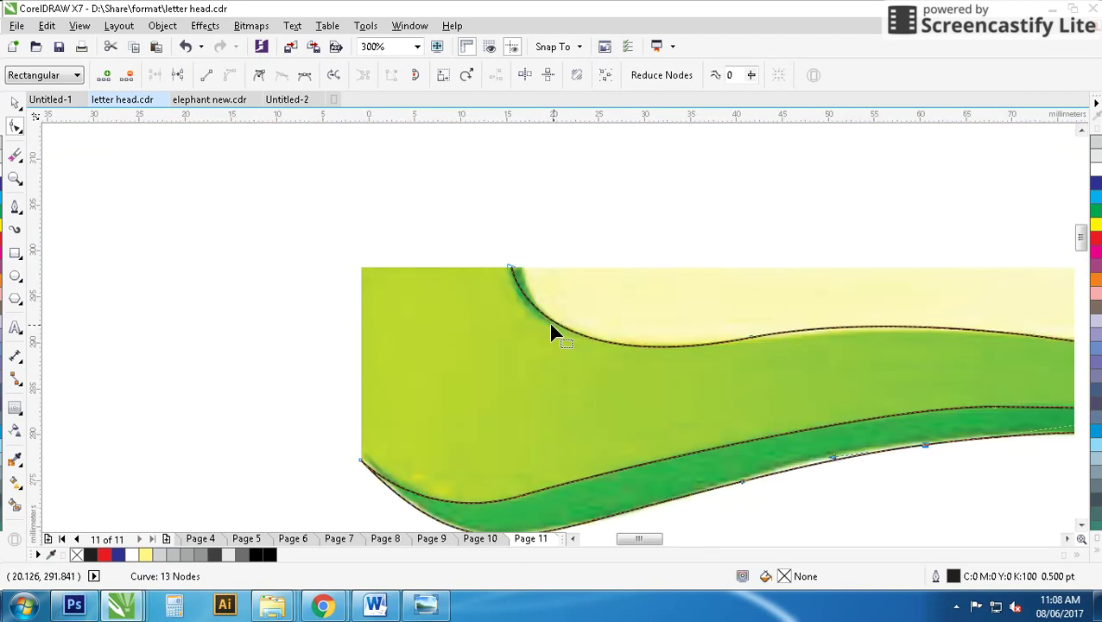
scroll(523, 296, up, 1)
drag(464, 218, 484, 213)
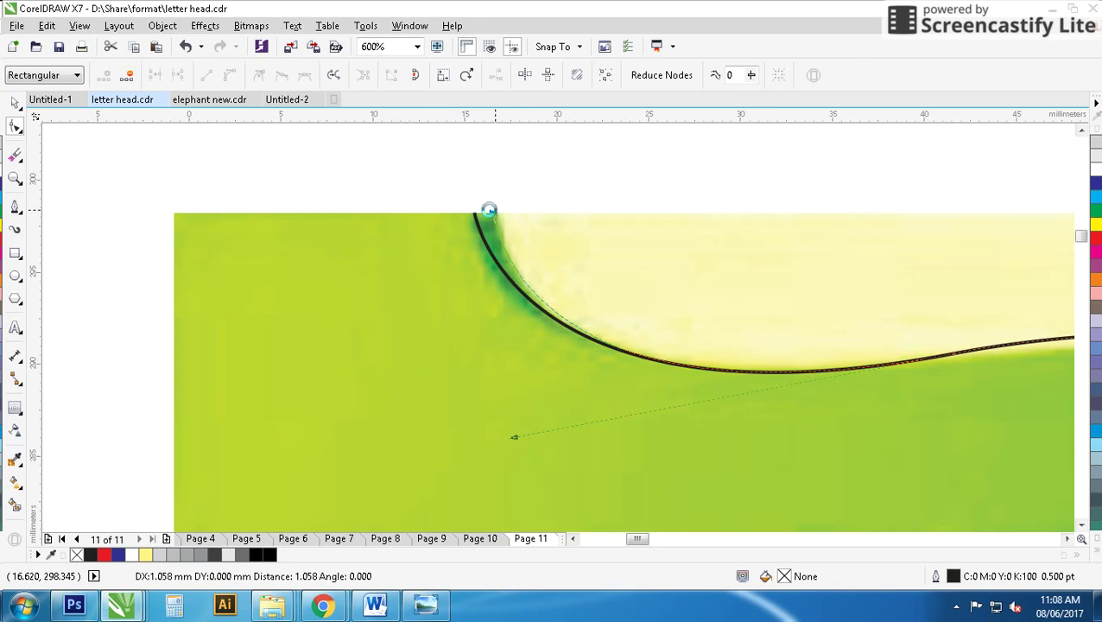
Start a new Bezier curve at the wave's top-left corner along the top edge
click(15, 205)
click(460, 198)
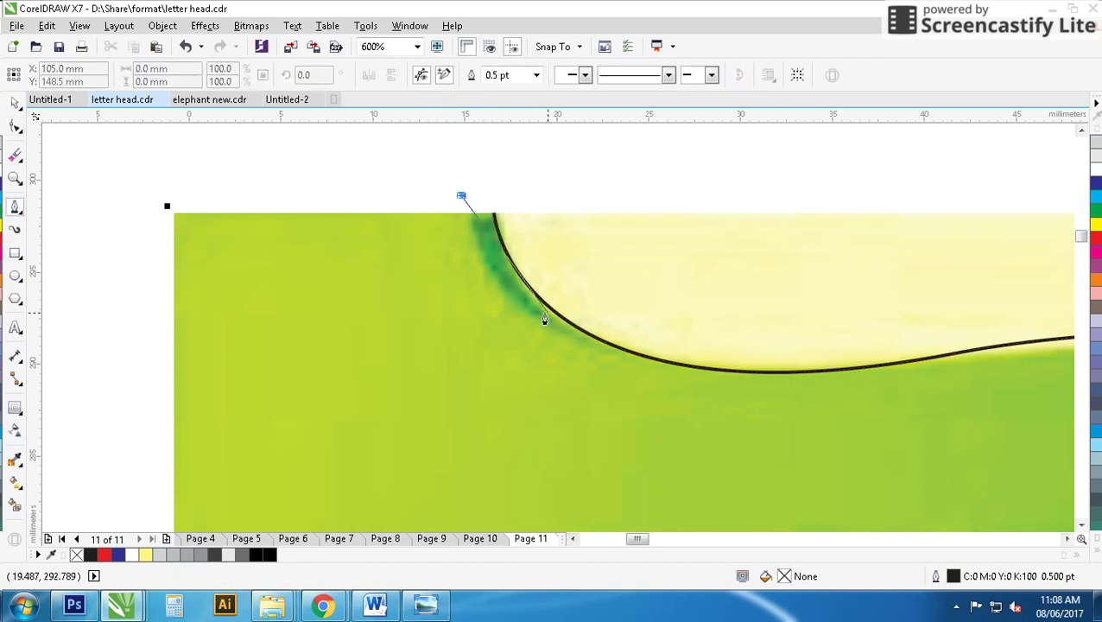
drag(584, 330, 669, 346)
scroll(554, 322, down, 2)
Smart Fill the enclosed green wave area to make yellow C0 M0 Y60 K0 shapes
scroll(605, 355, down, 2)
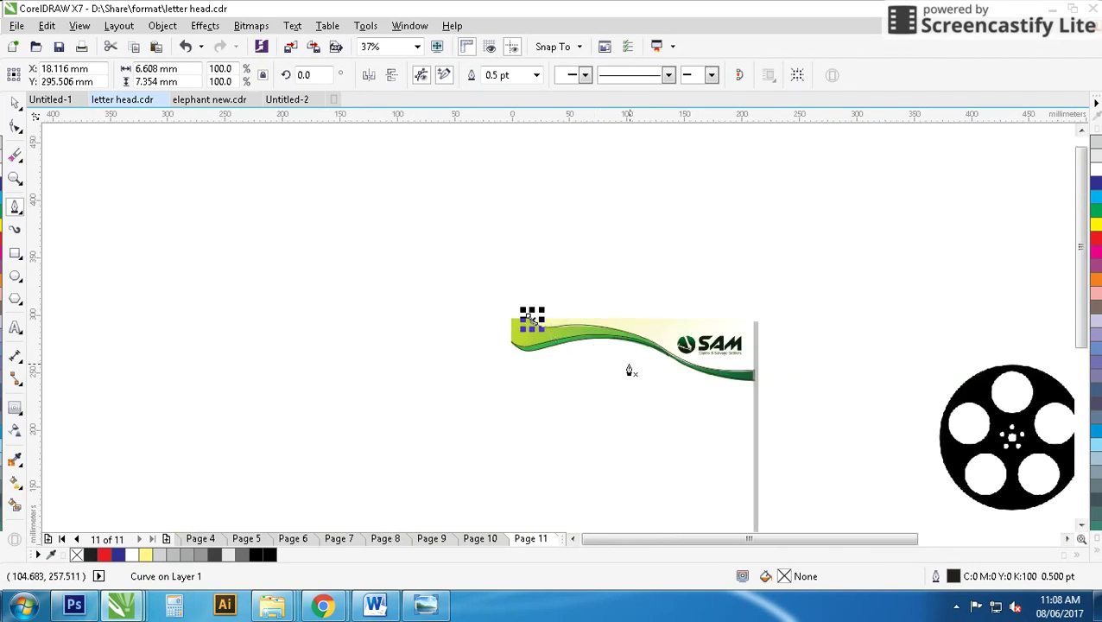
scroll(630, 370, up, 1)
click(15, 464)
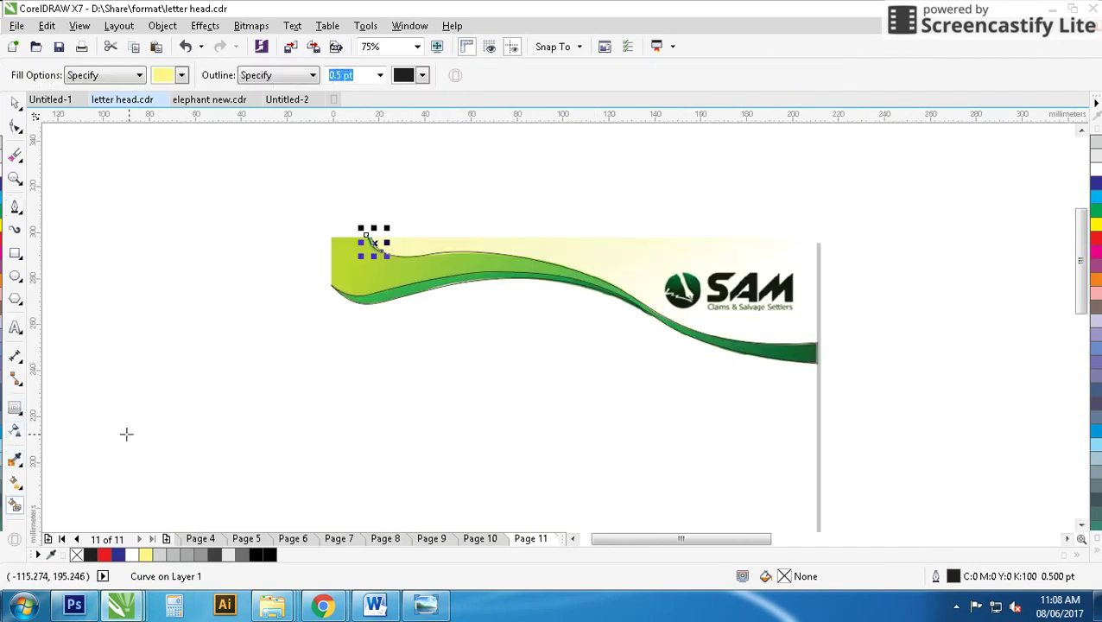
click(370, 278)
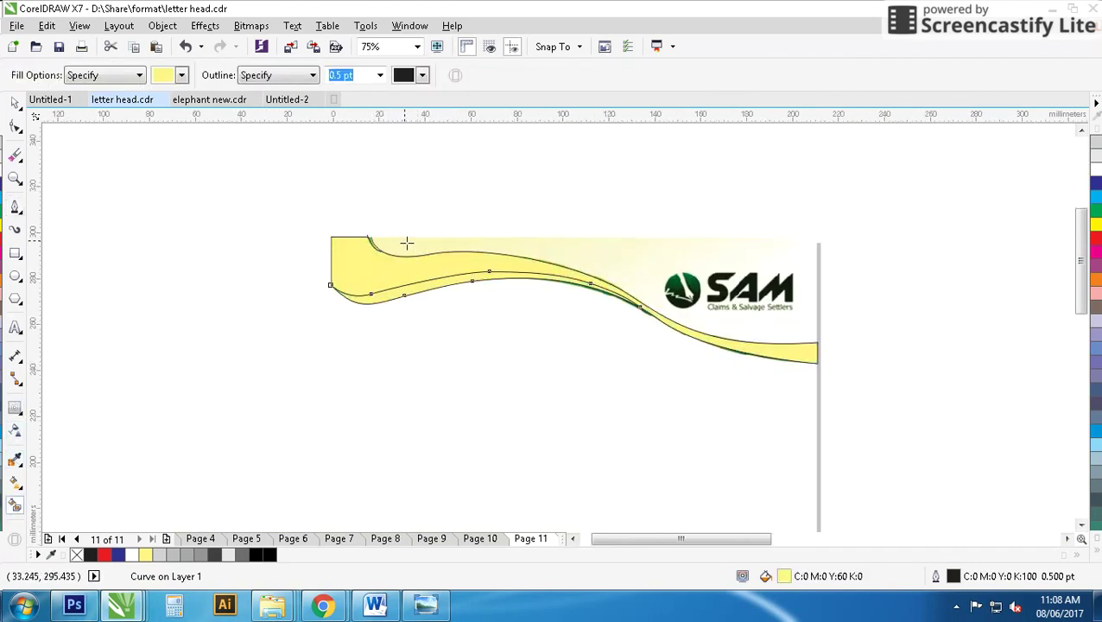
scroll(407, 244, up, 3)
scroll(246, 275, up, 1)
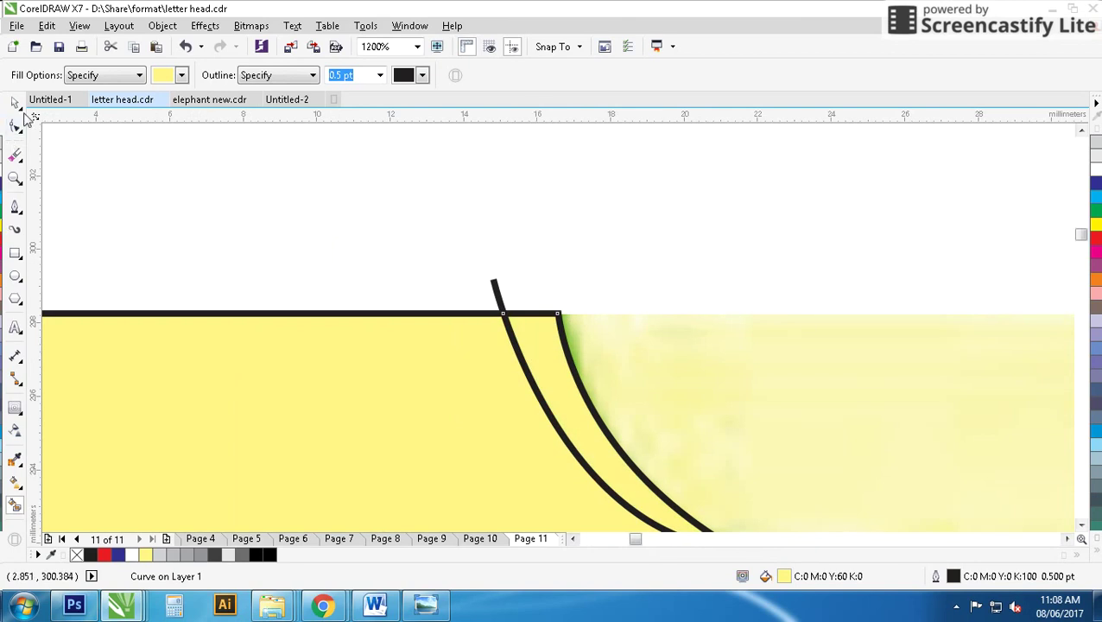
Keep the traced yellow shapes and move the green reference bitmap off the page to the left
click(15, 103)
scroll(458, 367, down, 5)
shift+click(554, 349)
shift+click(617, 415)
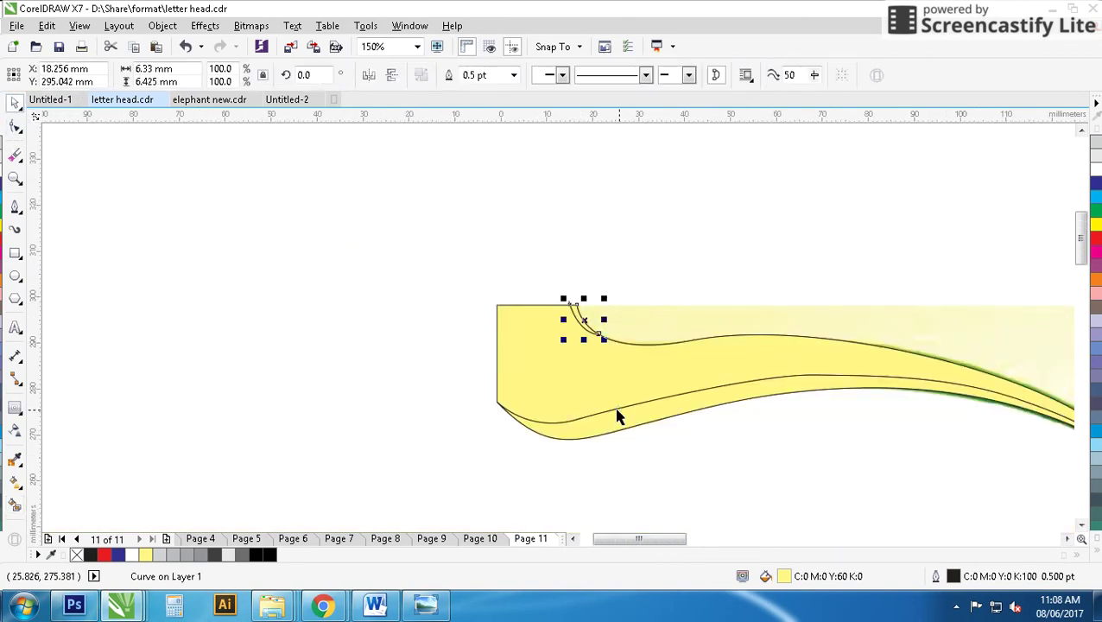
shift+click(596, 391)
scroll(564, 323, down, 2)
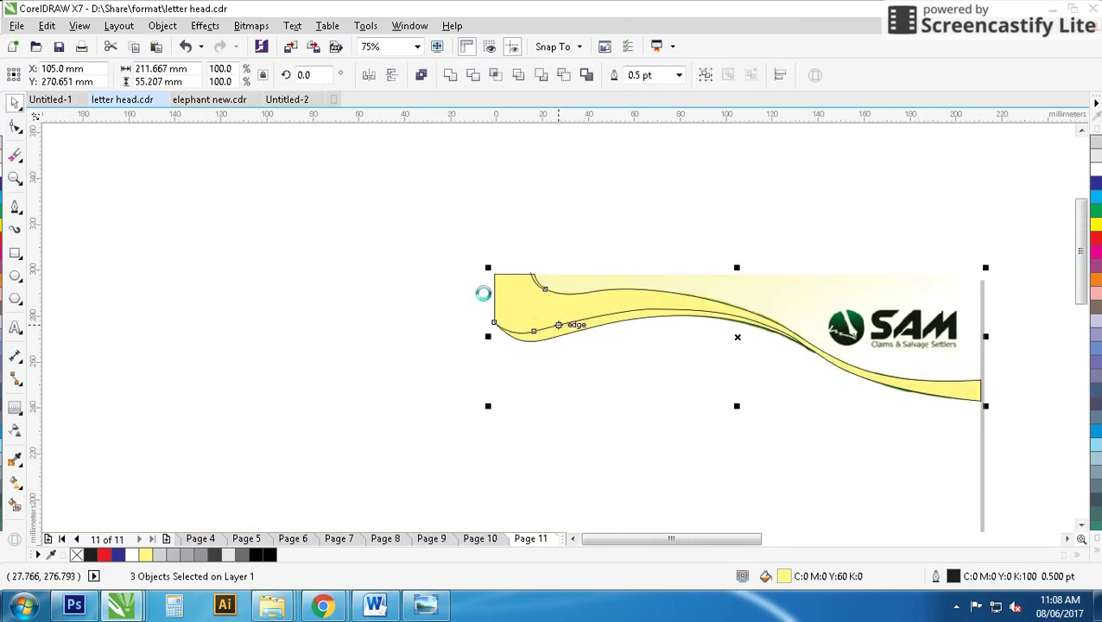
key(Delete)
drag(941, 373, 985, 407)
key(ctrl+z)
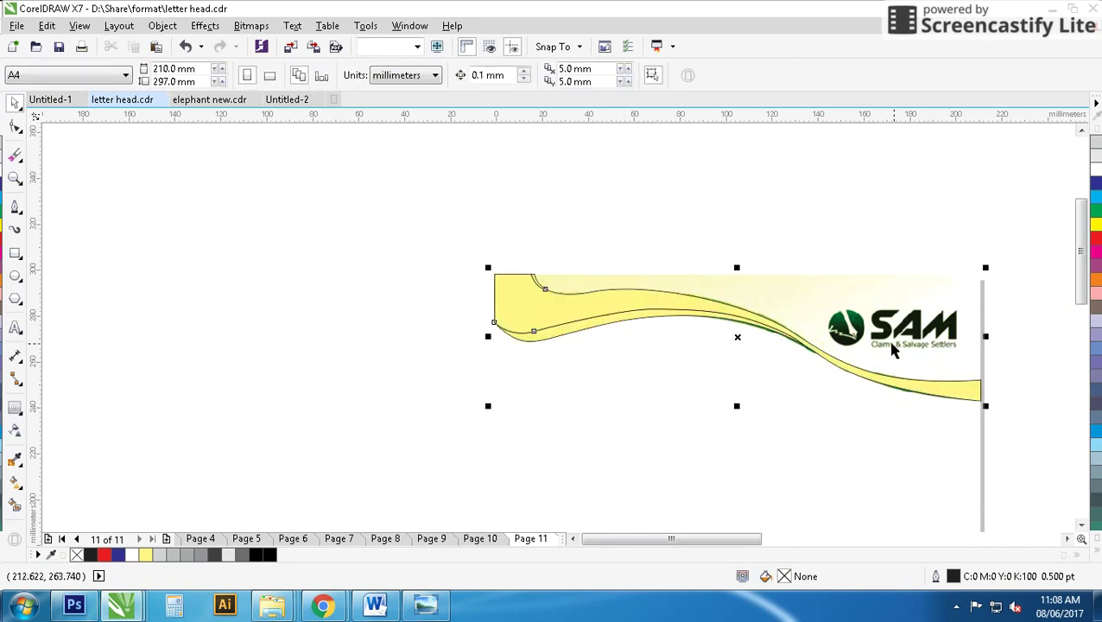
scroll(838, 354, down, 2)
drag(598, 389, 263, 381)
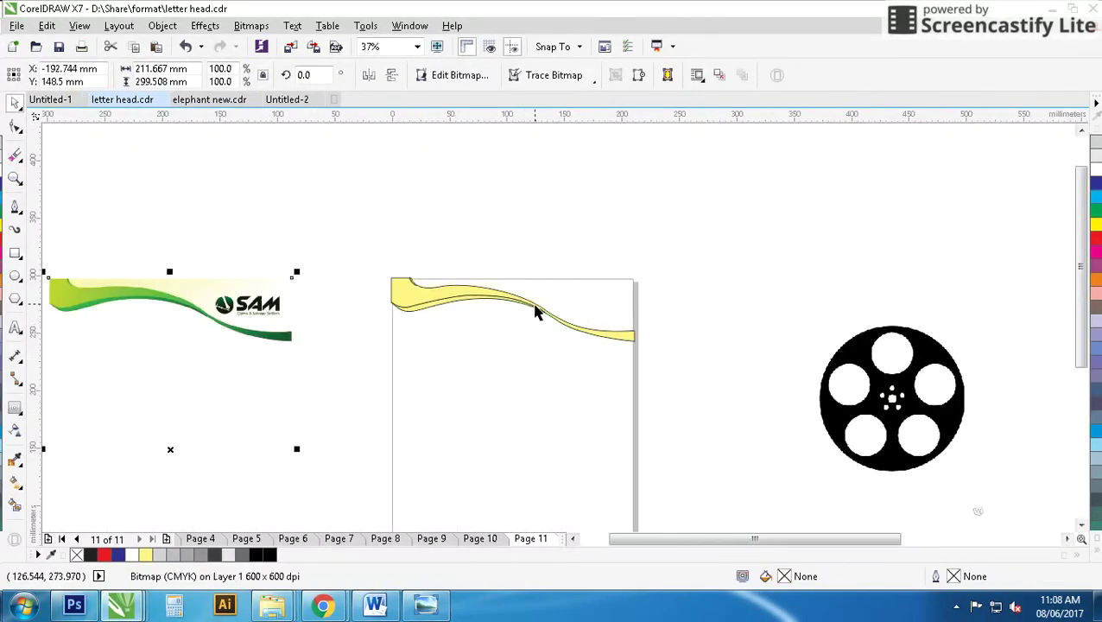
Give the three wave shapes a 60% grey outline and no fill
click(498, 242)
scroll(536, 329, up, 2)
click(545, 330)
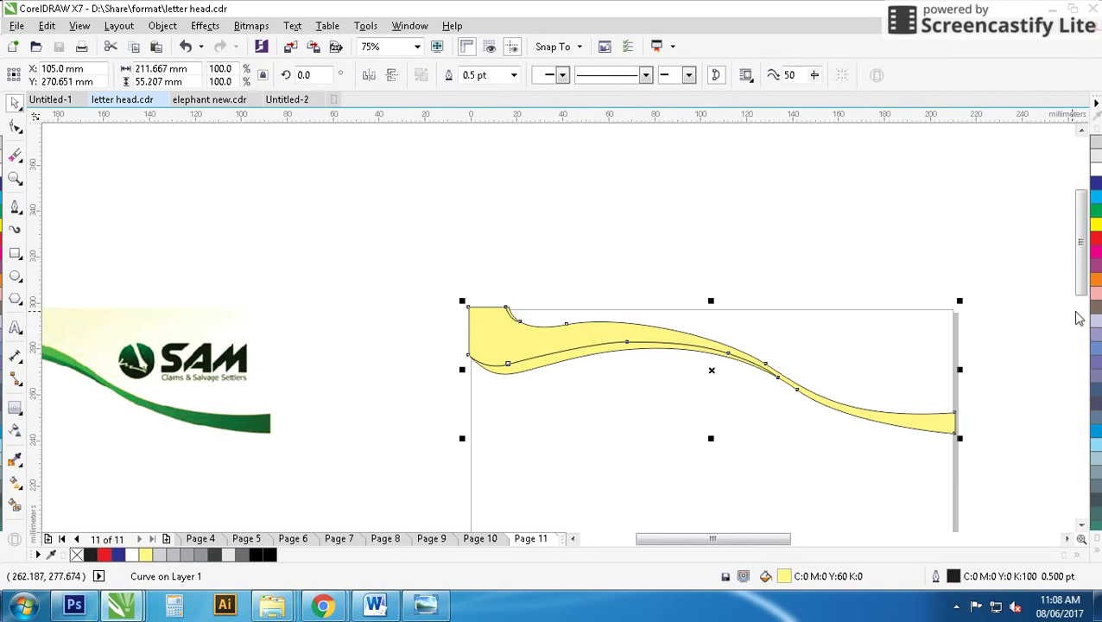
drag(984, 266, 430, 450)
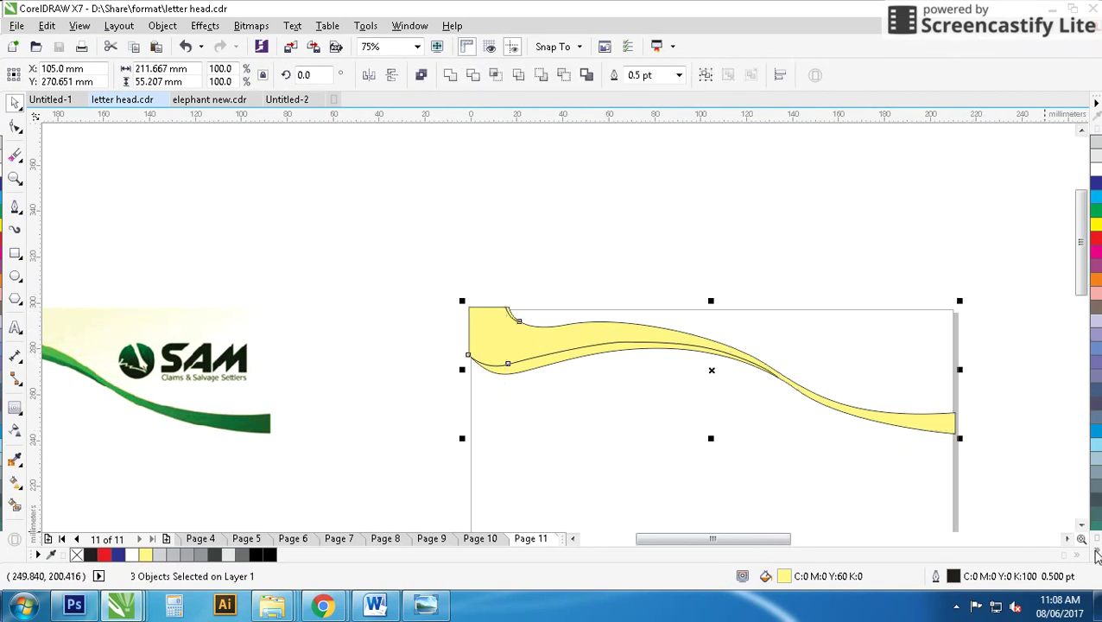
click(1097, 556)
right_click(1053, 154)
click(1041, 132)
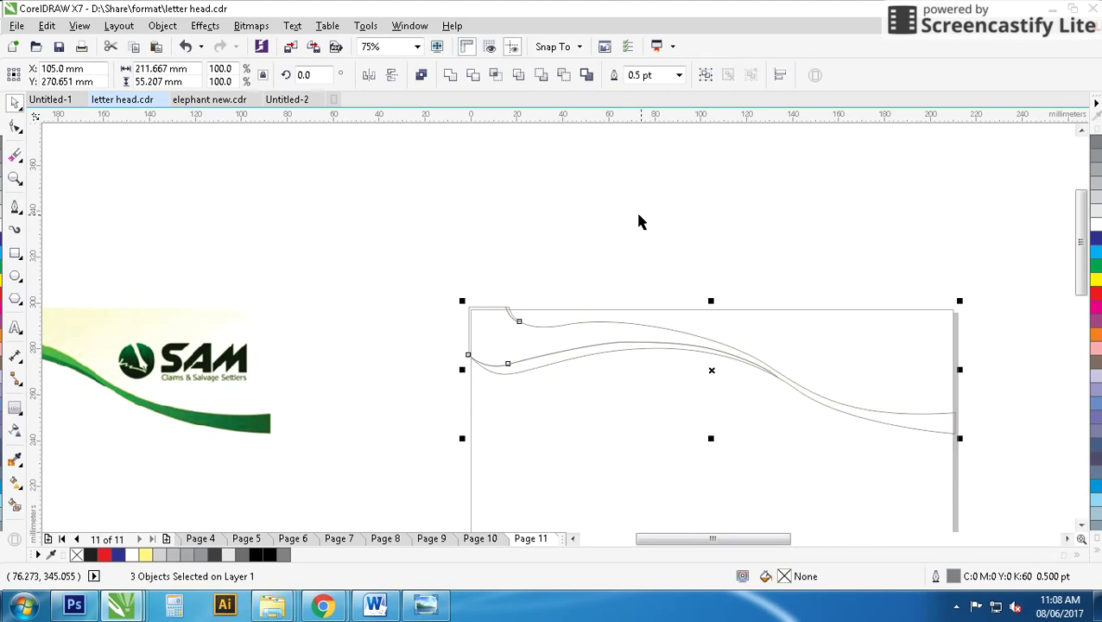
click(637, 221)
Fill the lower wave band and the small top-corner piece solid black
scroll(581, 342, up, 2)
click(545, 329)
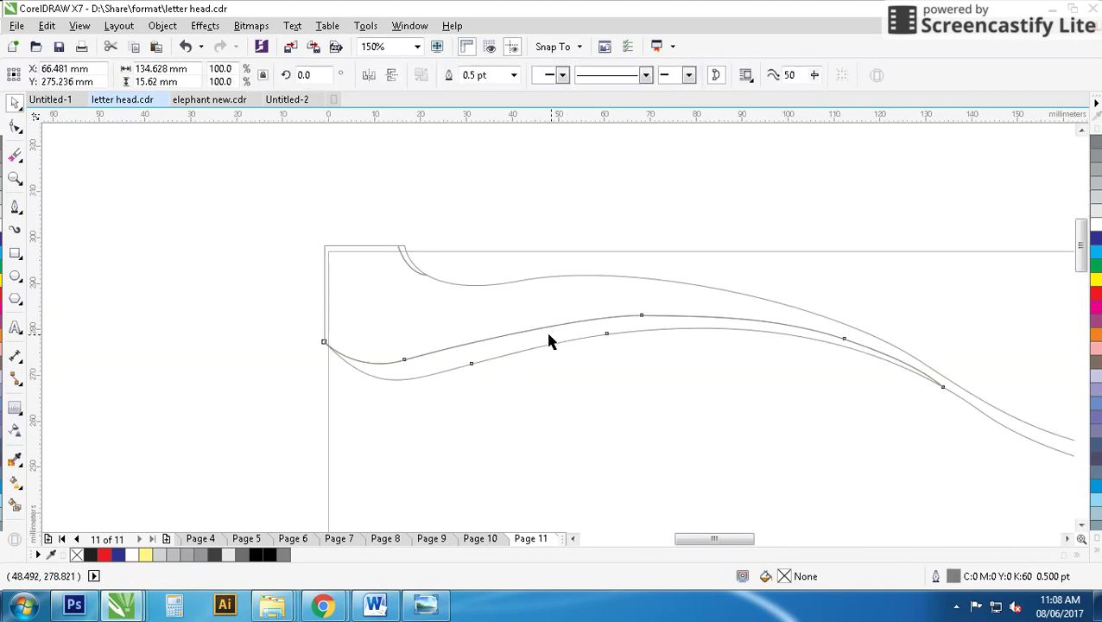
click(1098, 173)
click(1097, 556)
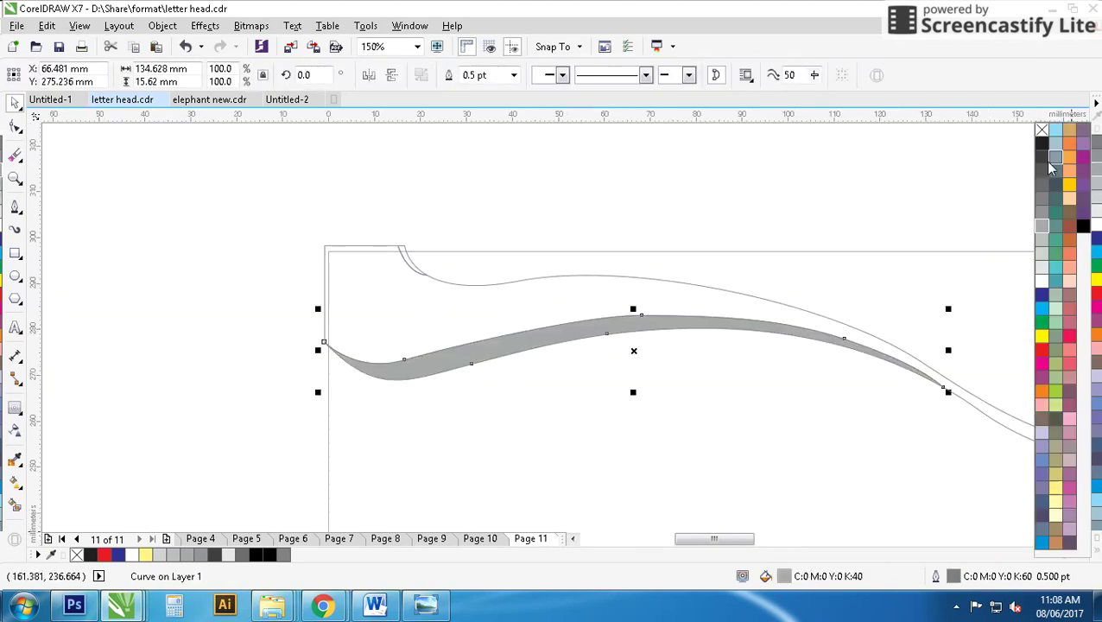
click(1043, 144)
drag(519, 180, 385, 285)
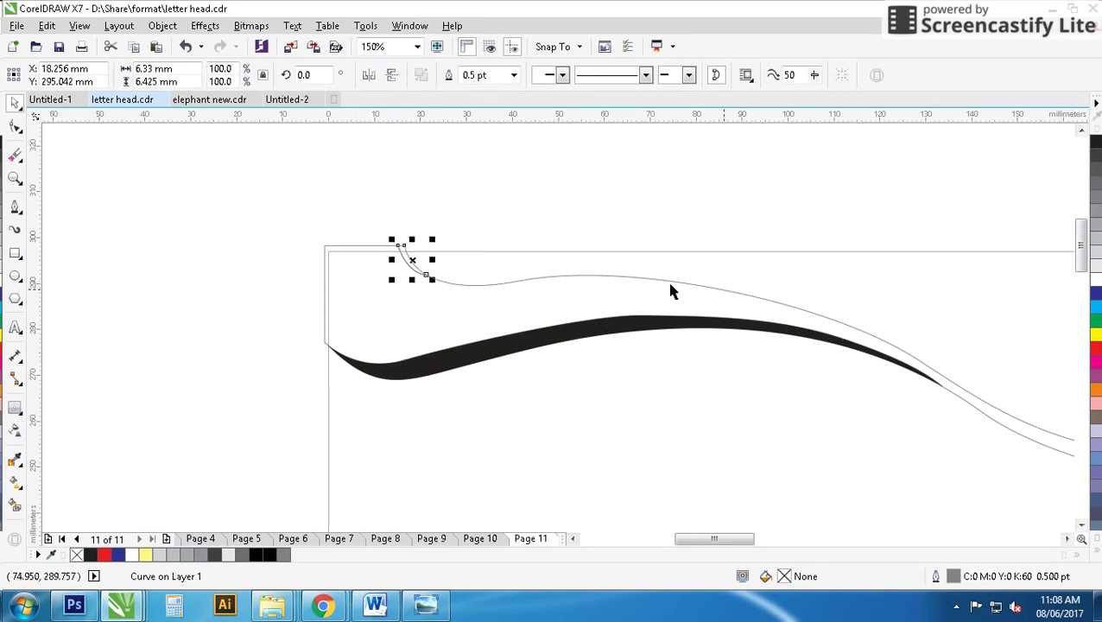
click(1097, 147)
click(567, 144)
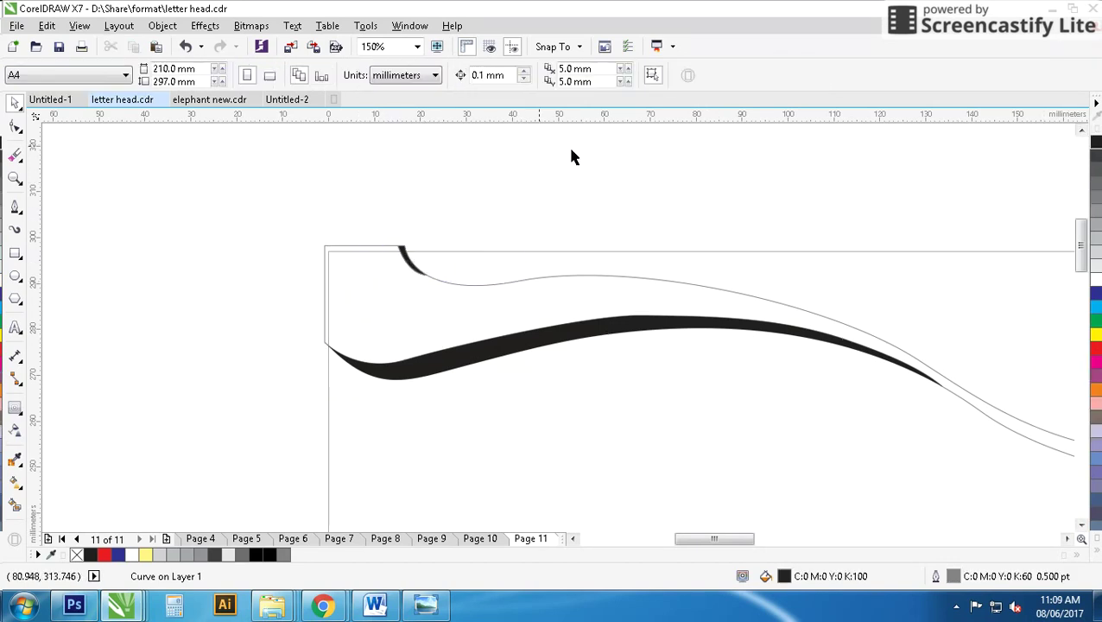
Move the three wave shapes up so they sit above the page
scroll(511, 325, down, 1)
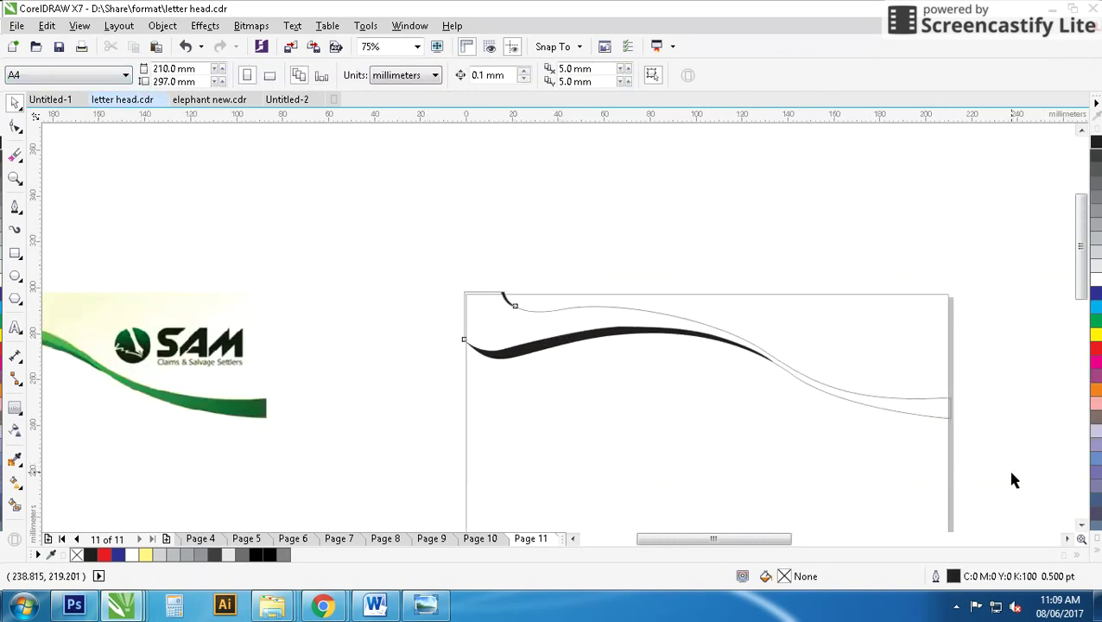
click(837, 394)
scroll(555, 327, down, 1)
drag(556, 327, 549, 224)
scroll(550, 224, up, 1)
Create an inward contour of the wave outline and break the contour group apart
click(579, 279)
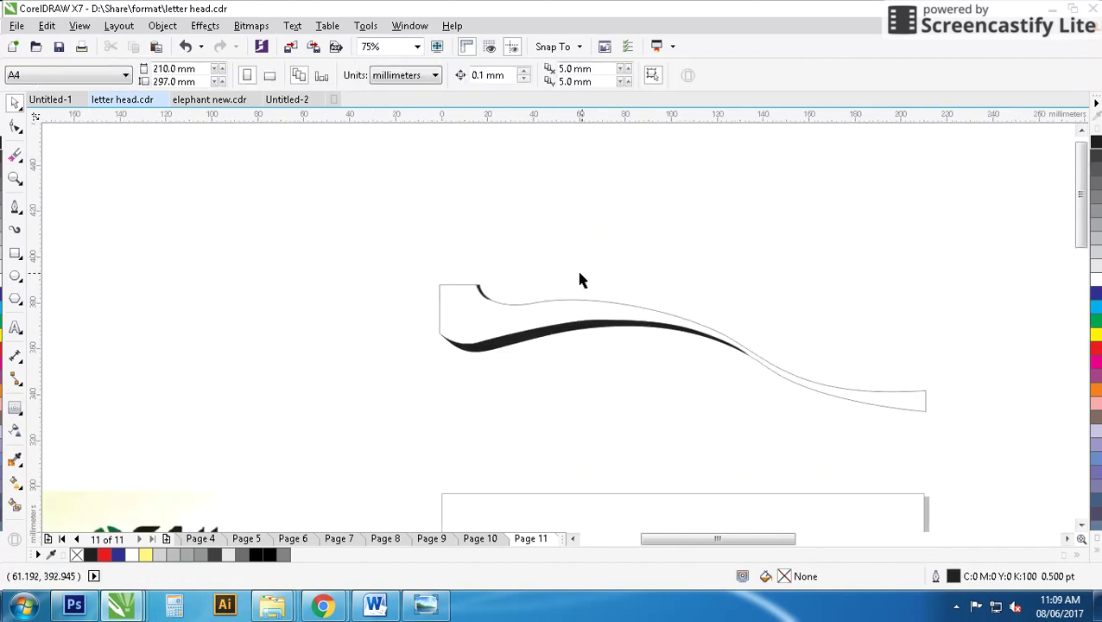
scroll(486, 309, up, 2)
click(553, 327)
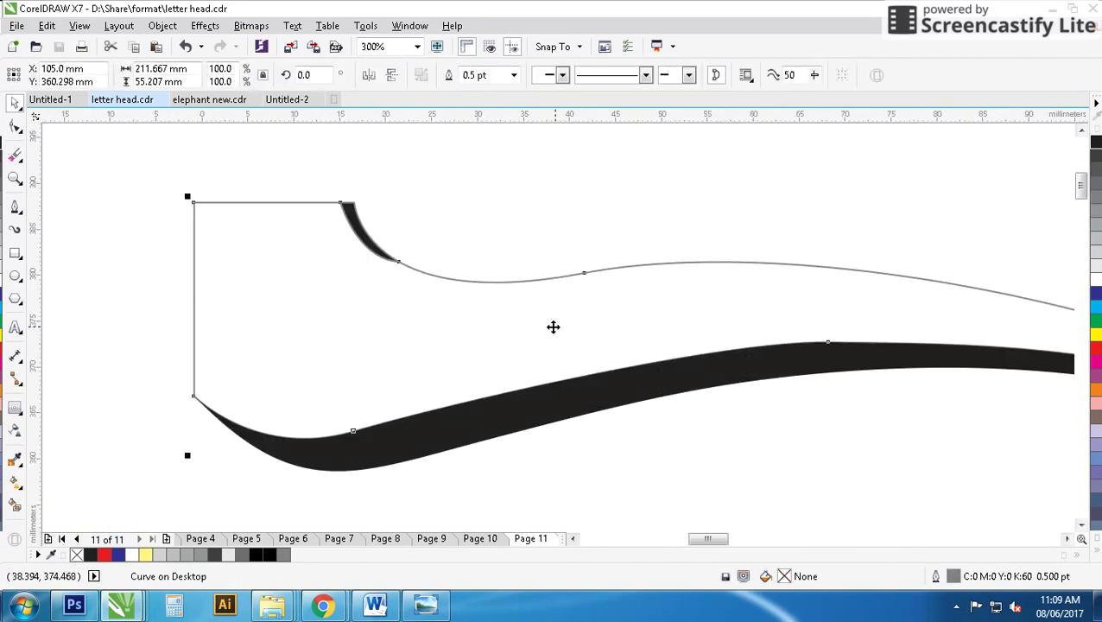
click(14, 409)
drag(191, 283, 221, 234)
scroll(565, 341, down, 2)
scroll(561, 340, up, 2)
click(16, 103)
right_click(316, 301)
click(341, 330)
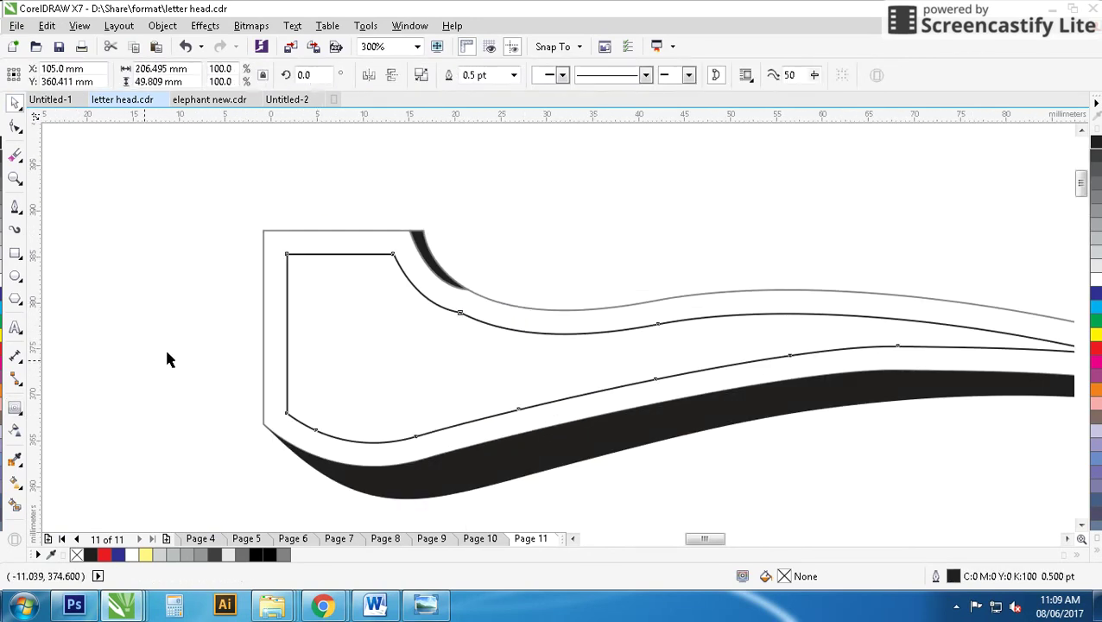
Split the remaining contour into a separate inner curve with Ctrl+K and select that curve
click(14, 408)
drag(333, 255, 315, 246)
key(ctrl+k)
click(15, 125)
click(406, 343)
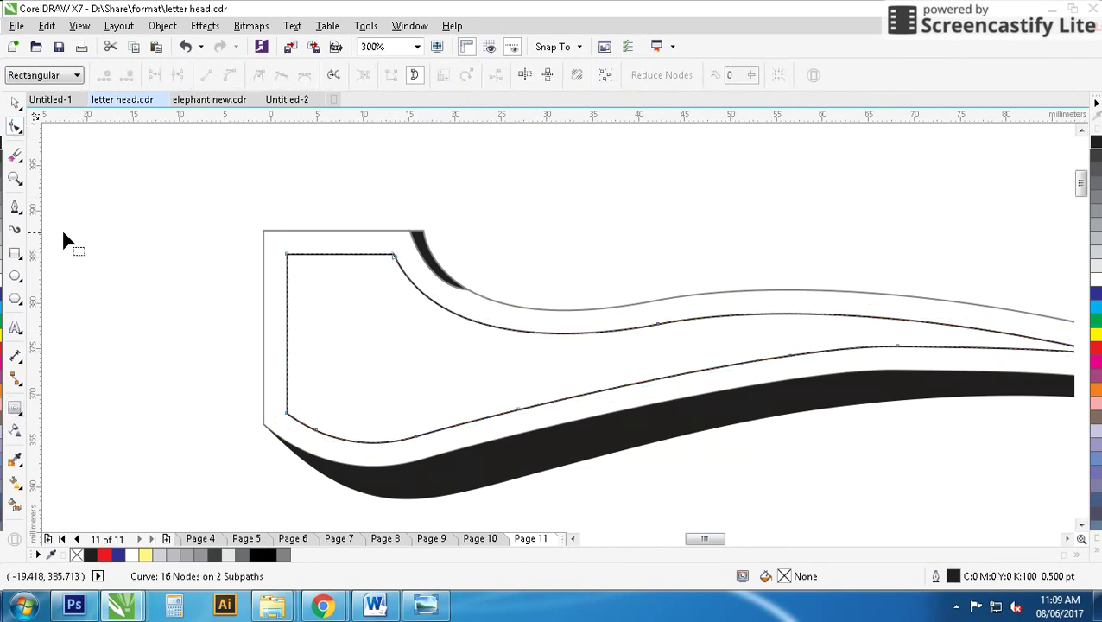
Apply an outside contour to the inner wave curve with a 1.25 mm offset
click(13, 408)
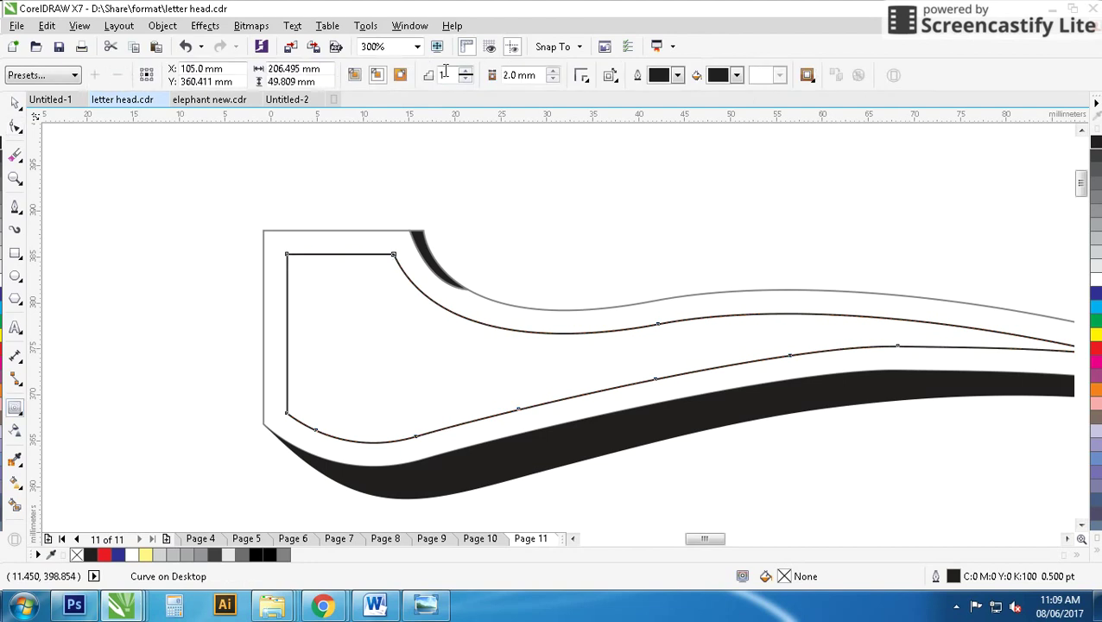
click(397, 75)
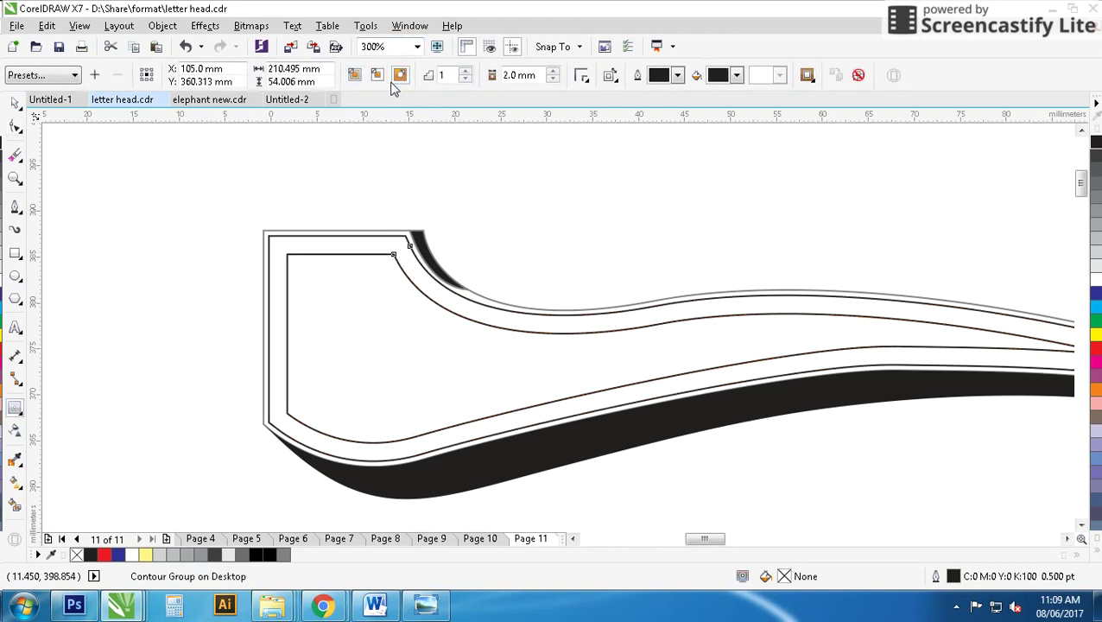
click(552, 80)
click(553, 72)
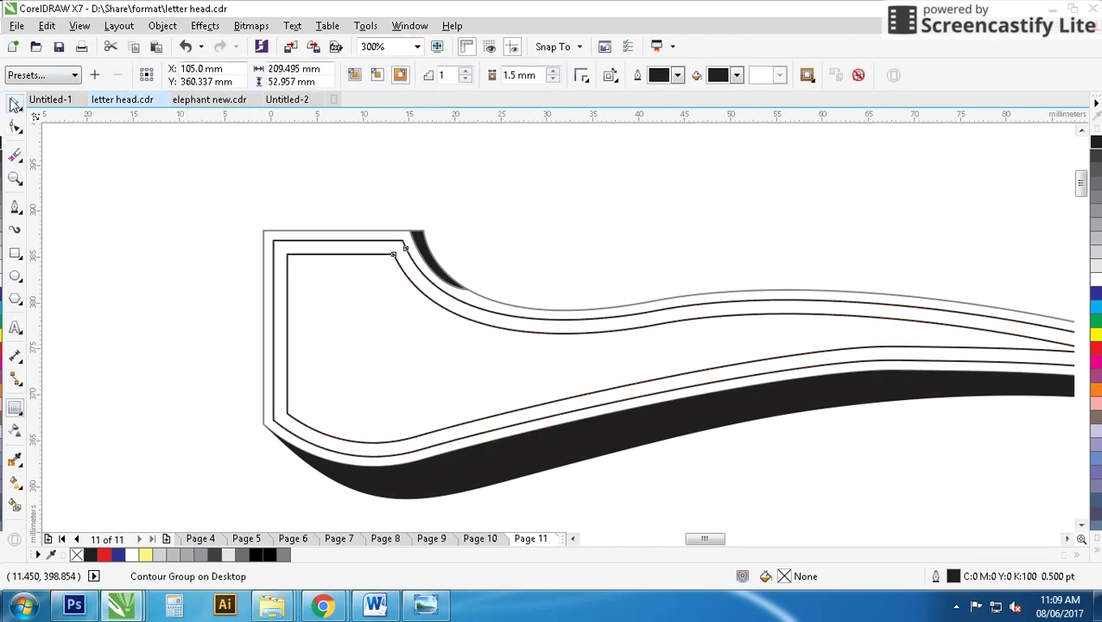
click(553, 72)
click(553, 81)
click(553, 80)
scroll(442, 166, up, 1)
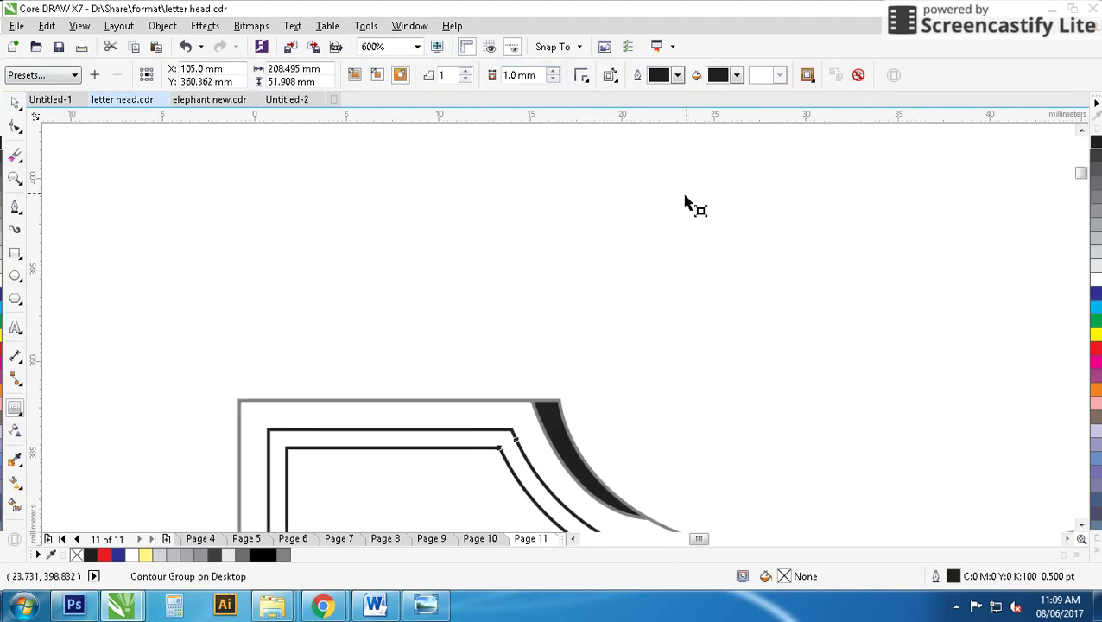
click(553, 71)
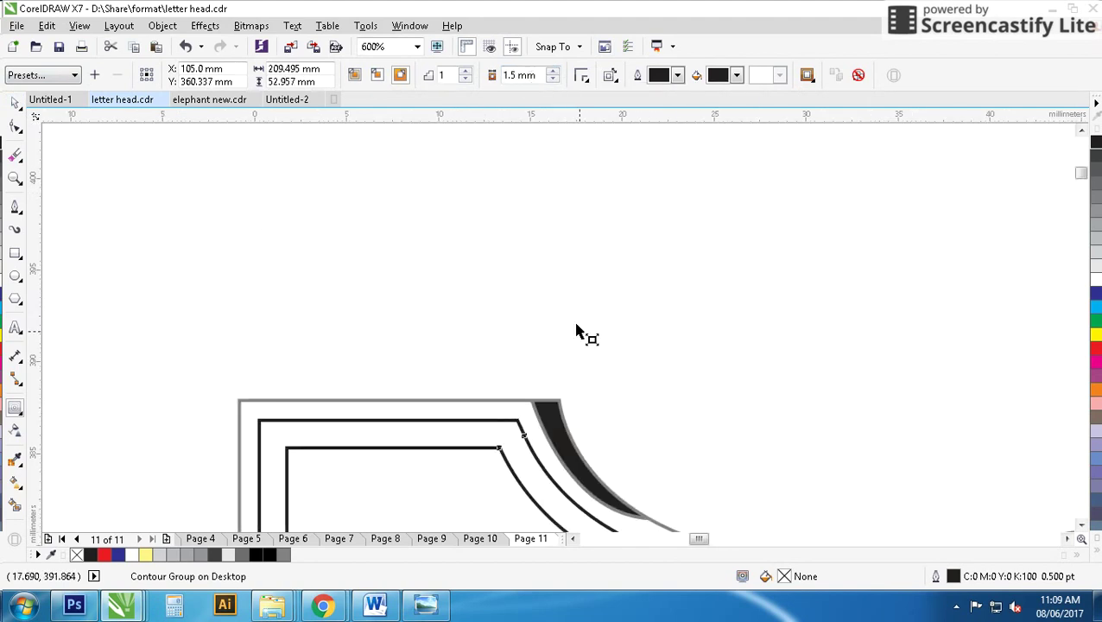
right_click(424, 421)
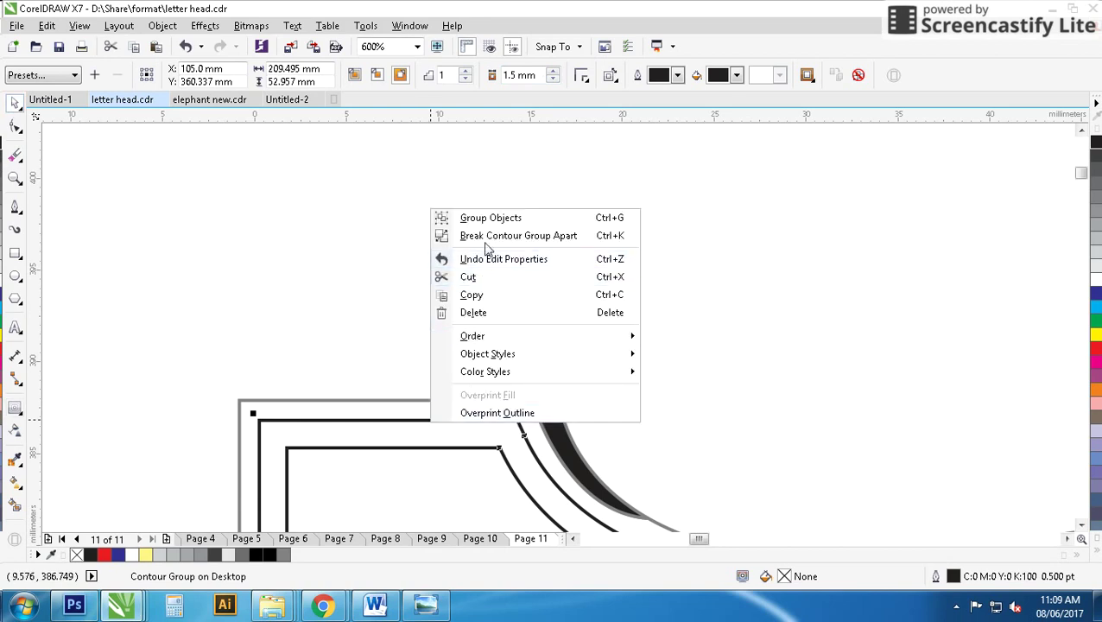
click(366, 293)
double_click(519, 76)
text(1.25)
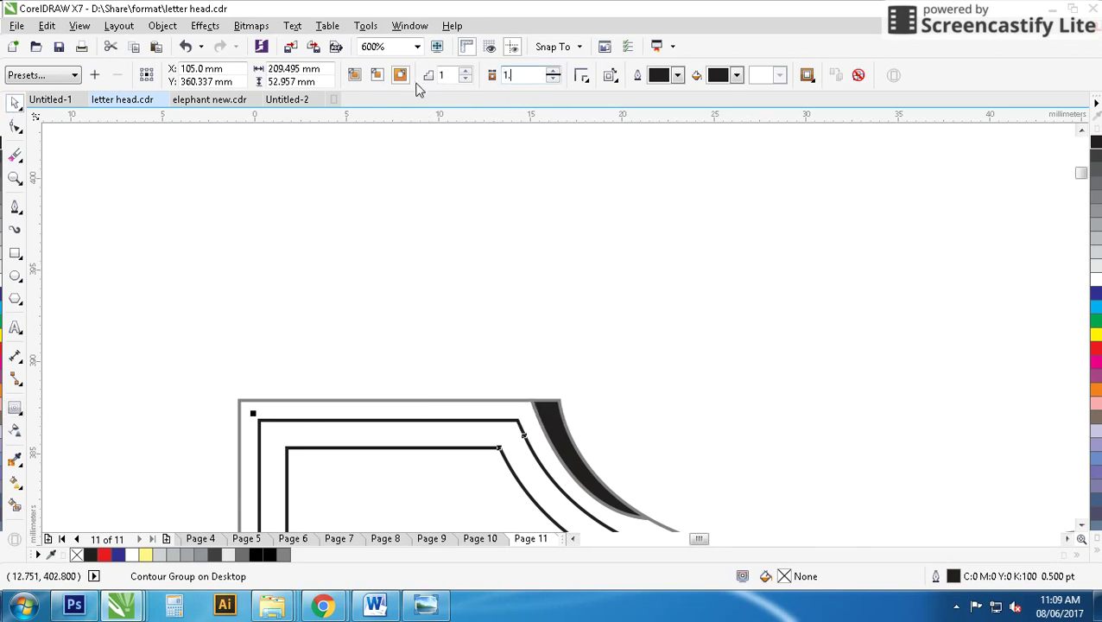
key(Return)
Break the contour apart and give the middle curve a 1.5 pt dashed outline
right_click(346, 432)
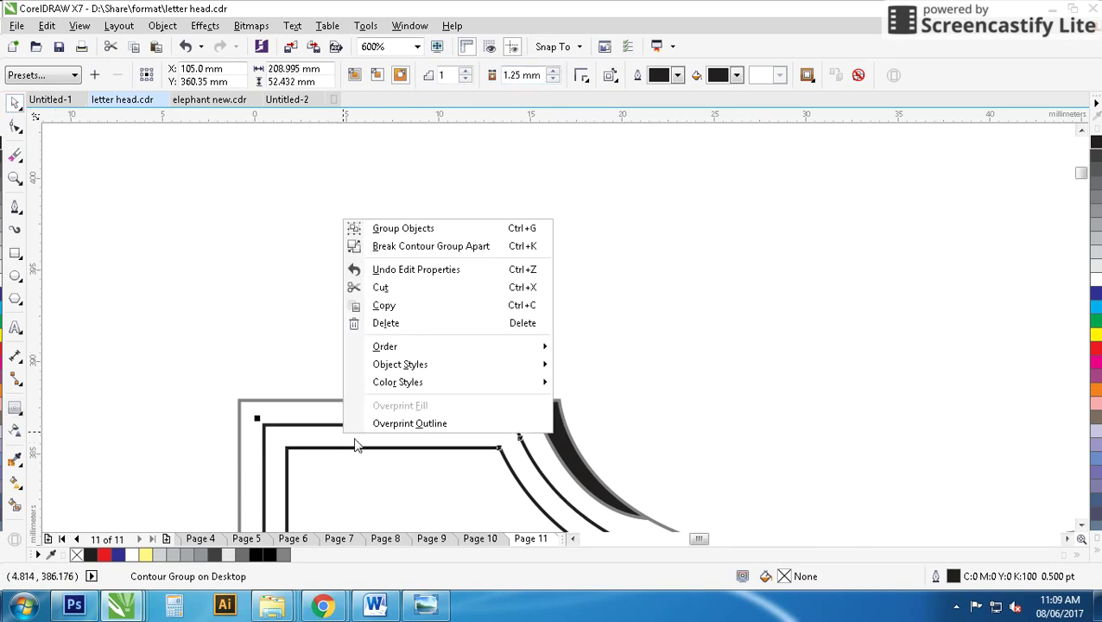
click(380, 248)
click(434, 425)
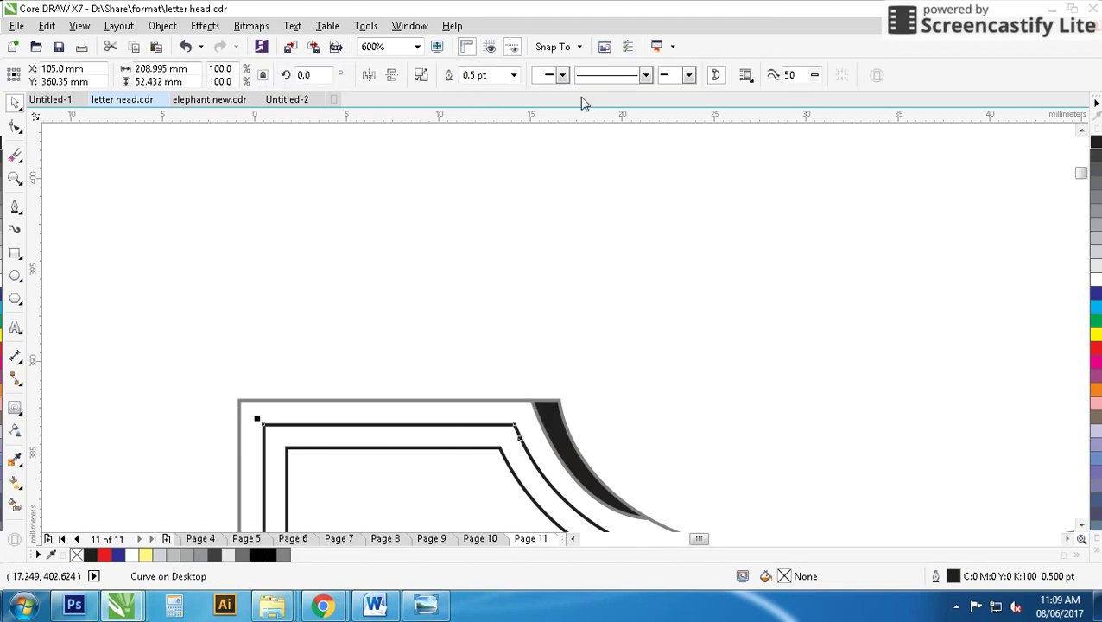
click(514, 76)
click(488, 150)
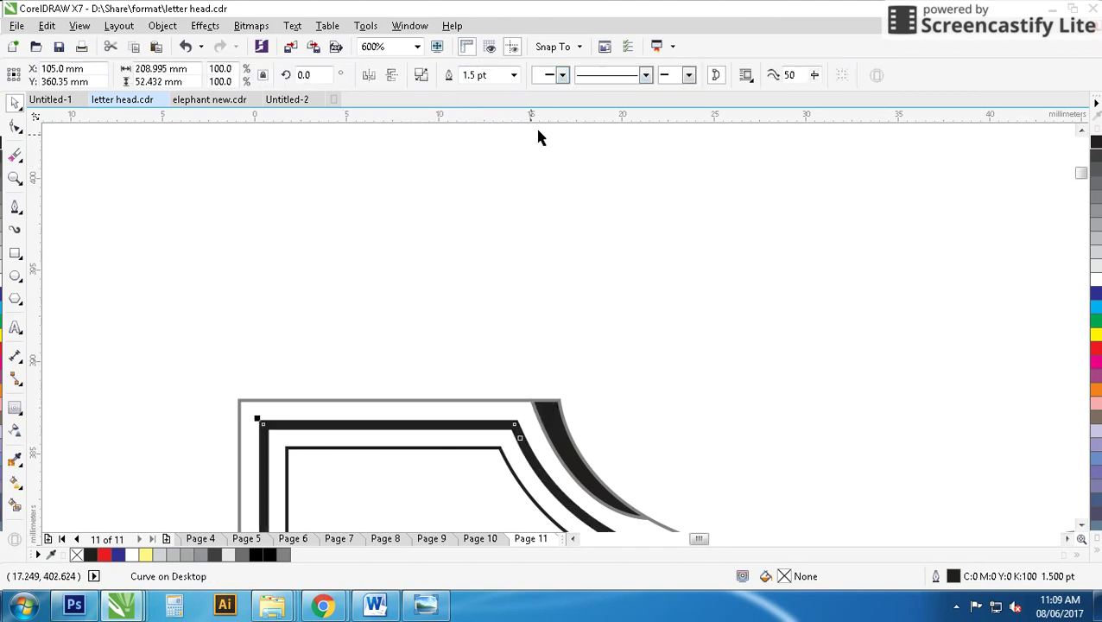
click(646, 75)
click(630, 214)
scroll(557, 335, down, 1)
scroll(557, 335, down, 2)
scroll(635, 364, up, 1)
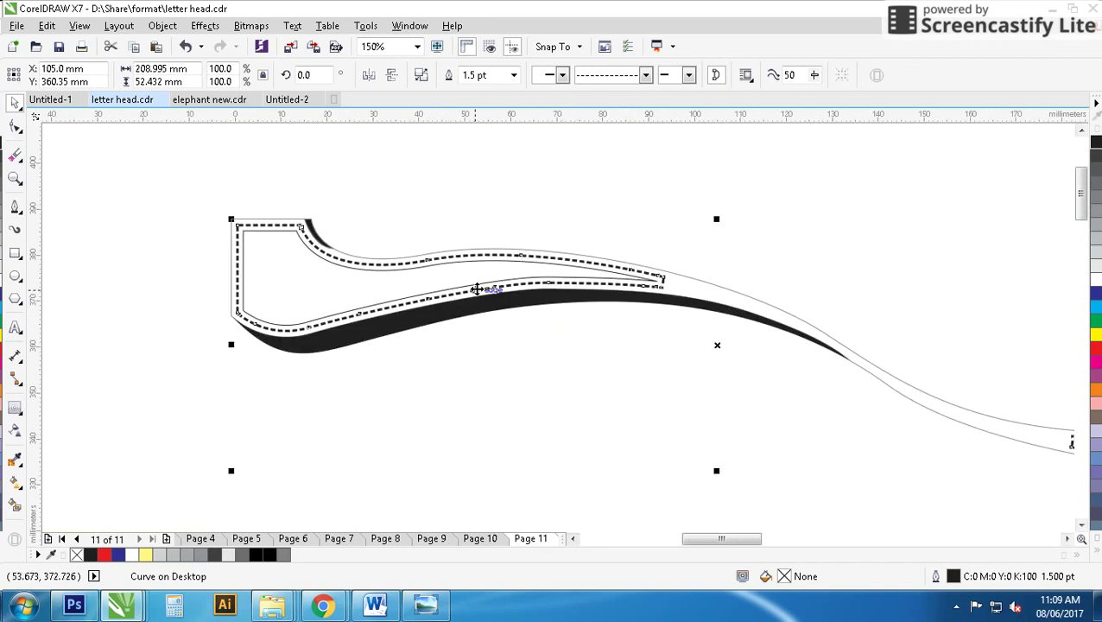
click(387, 202)
Draw a slanted divider line across the inner strip and repeat copies at equal spacing
click(15, 208)
click(54, 204)
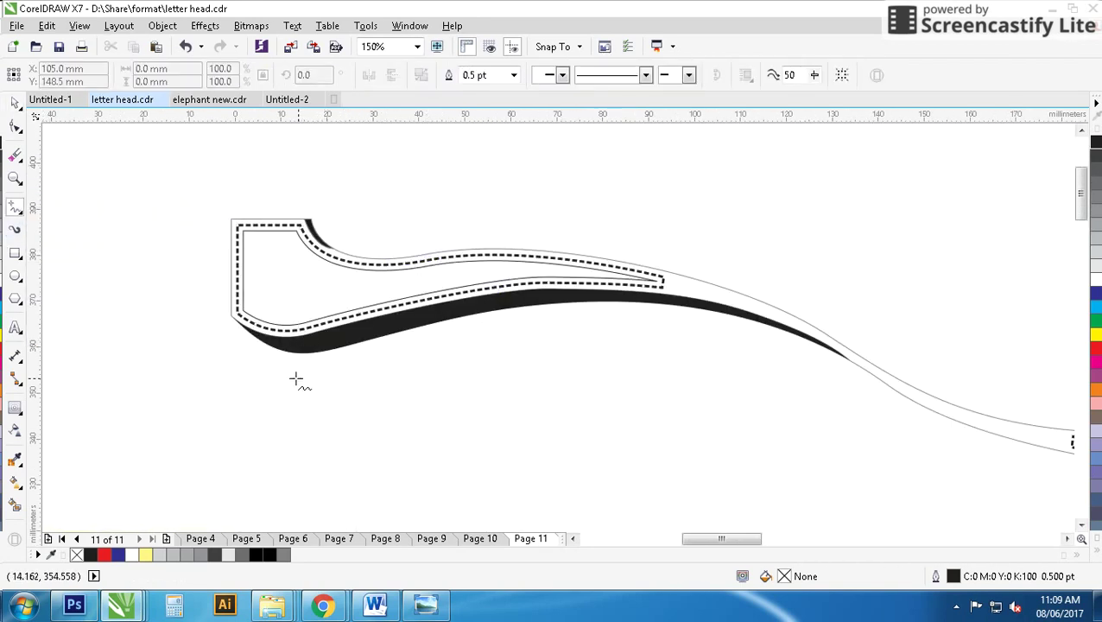
click(320, 160)
click(301, 421)
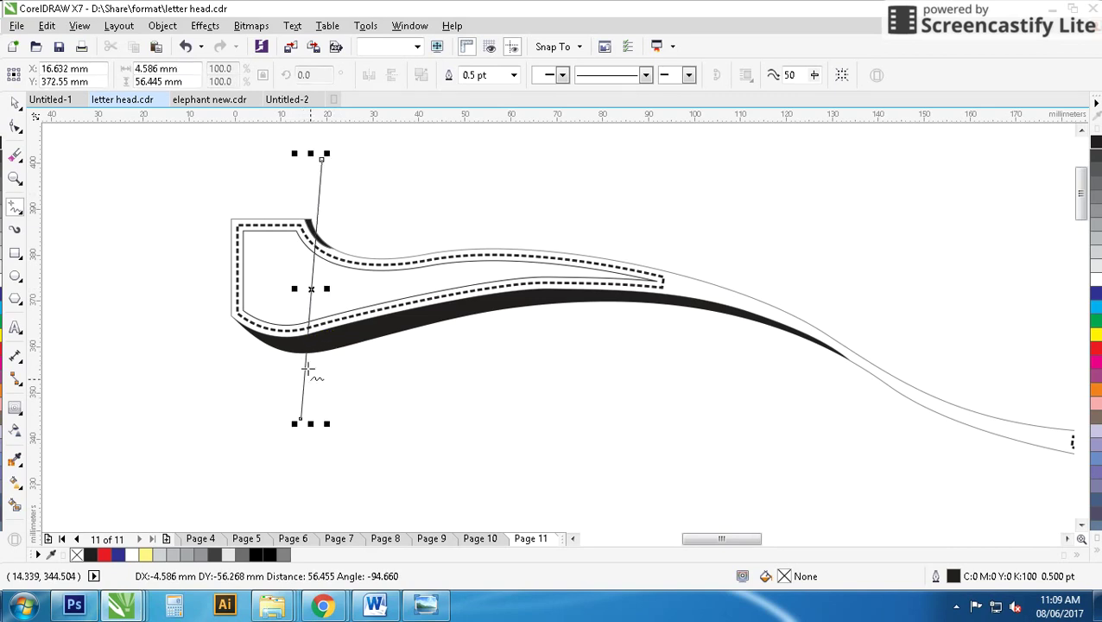
key(space)
drag(317, 195, 399, 197)
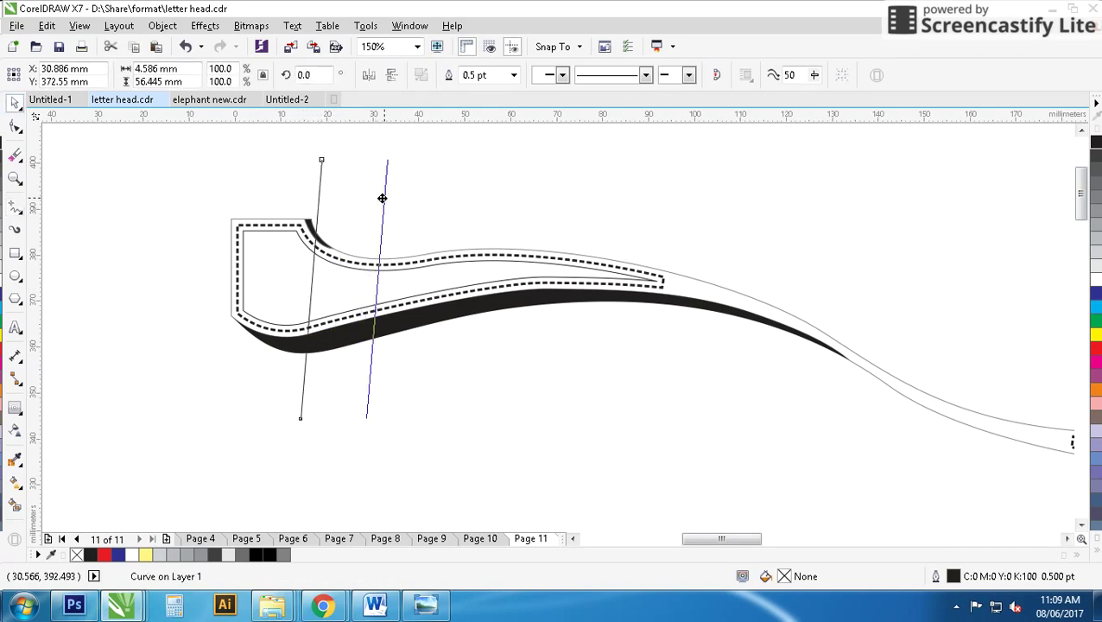
key(ctrl+d)
key(ctrl+d)
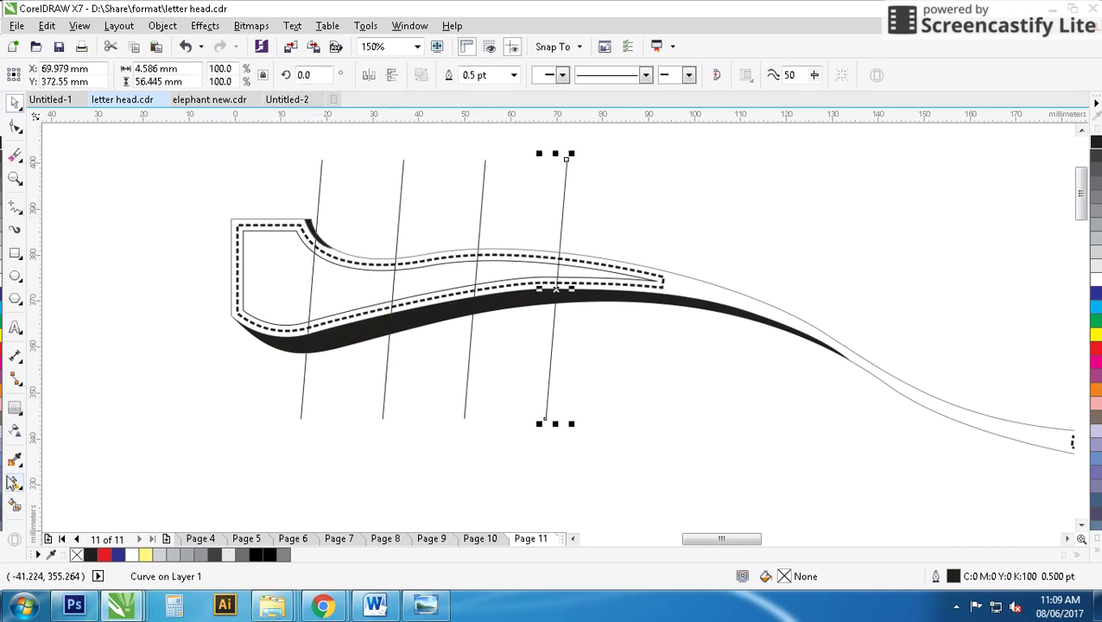
Smart Fill the five strip sections pale yellow (C0 M0 Y60 K0)
click(13, 506)
click(267, 285)
click(350, 285)
click(423, 279)
click(523, 273)
click(583, 273)
Delete the four divider lines, leaving the separate yellow frame sections
click(14, 102)
click(607, 180)
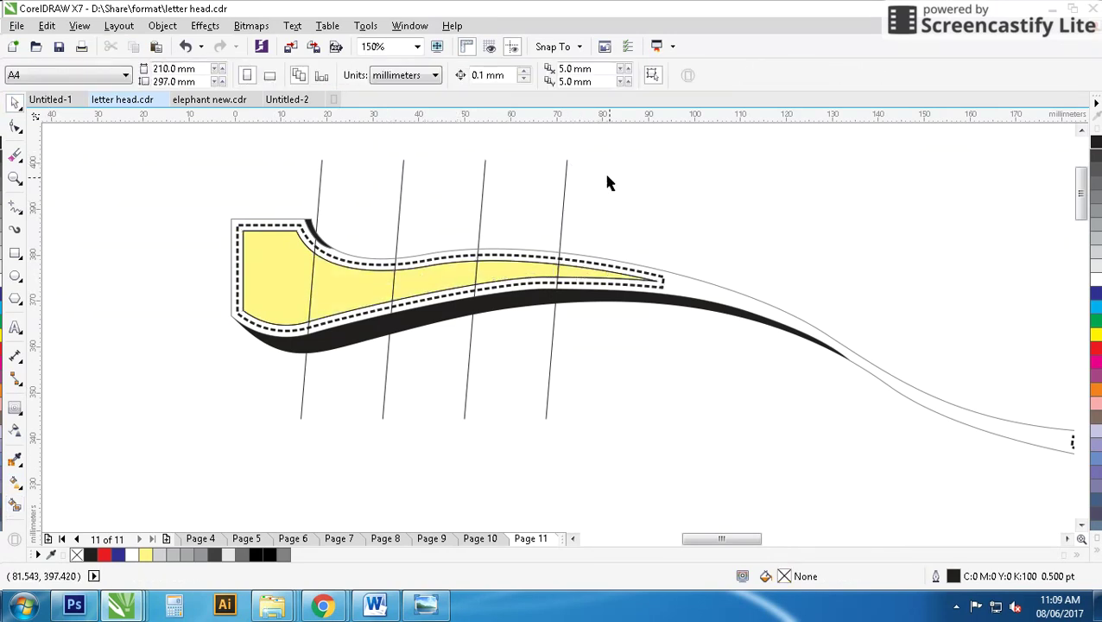
drag(607, 180, 298, 138)
key(Delete)
click(510, 273)
click(628, 229)
Give the six film-frame pieces 2.0 pt 50% grey outlines and a white fill
click(574, 261)
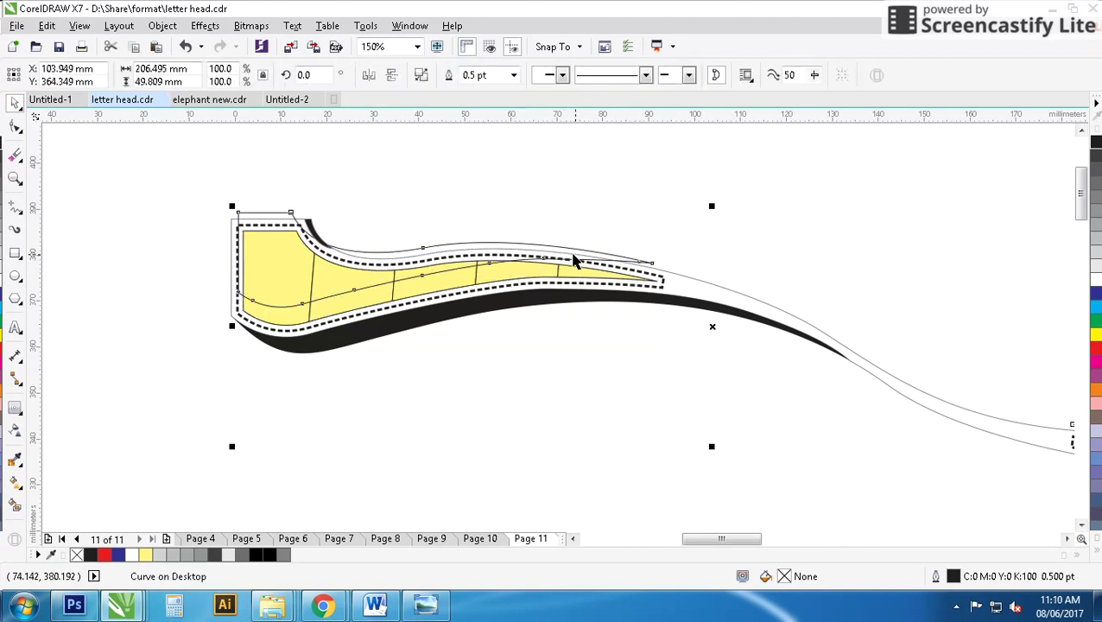
key(F3)
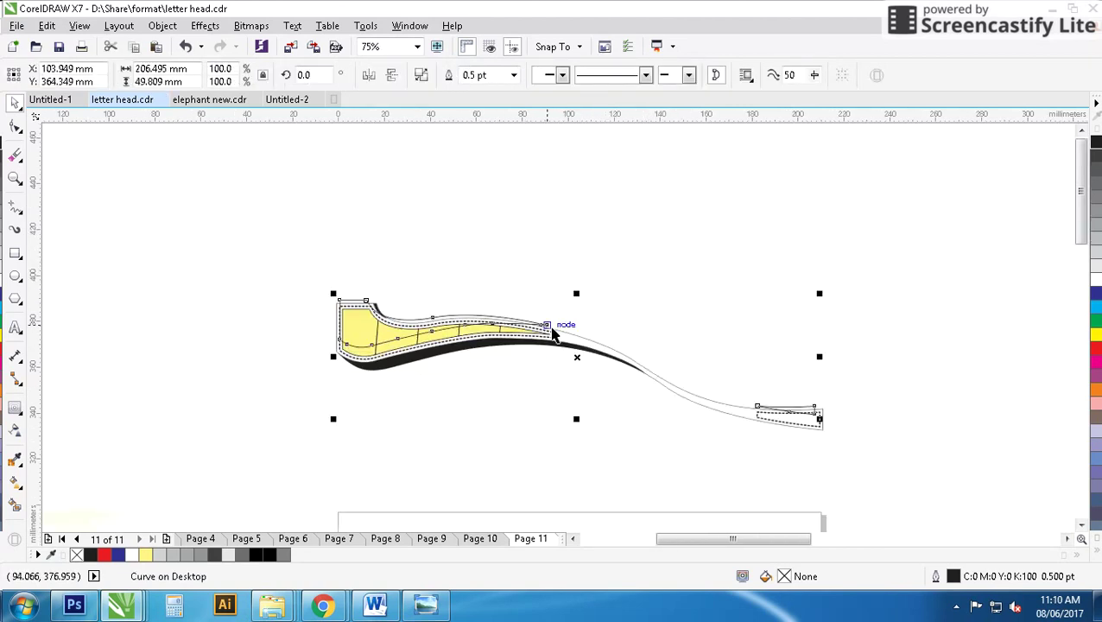
key(ctrl+z)
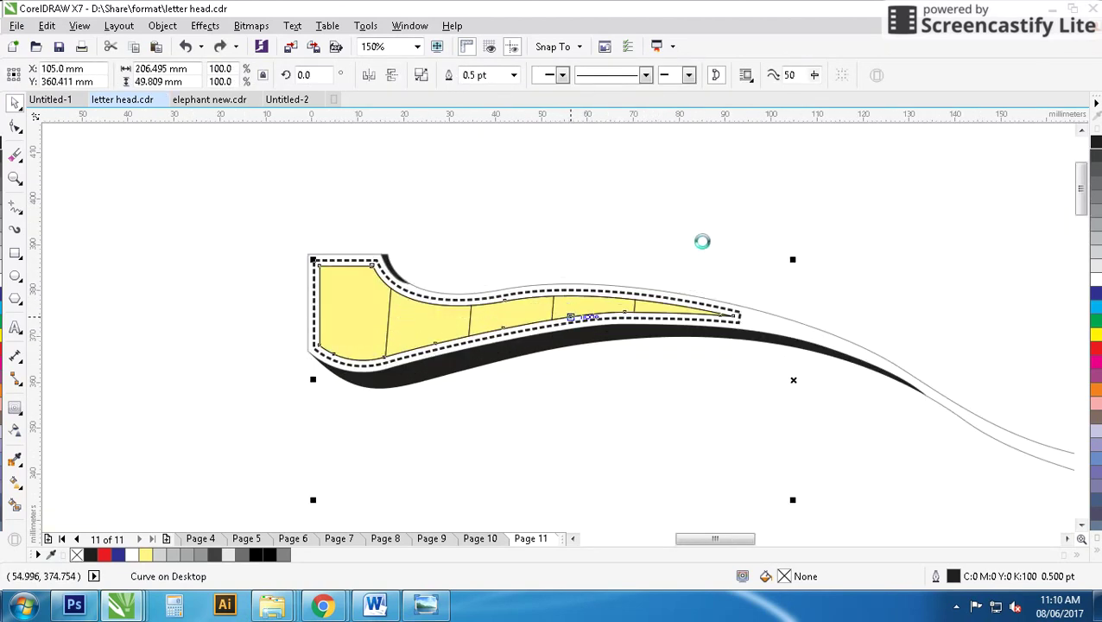
drag(752, 189, 309, 385)
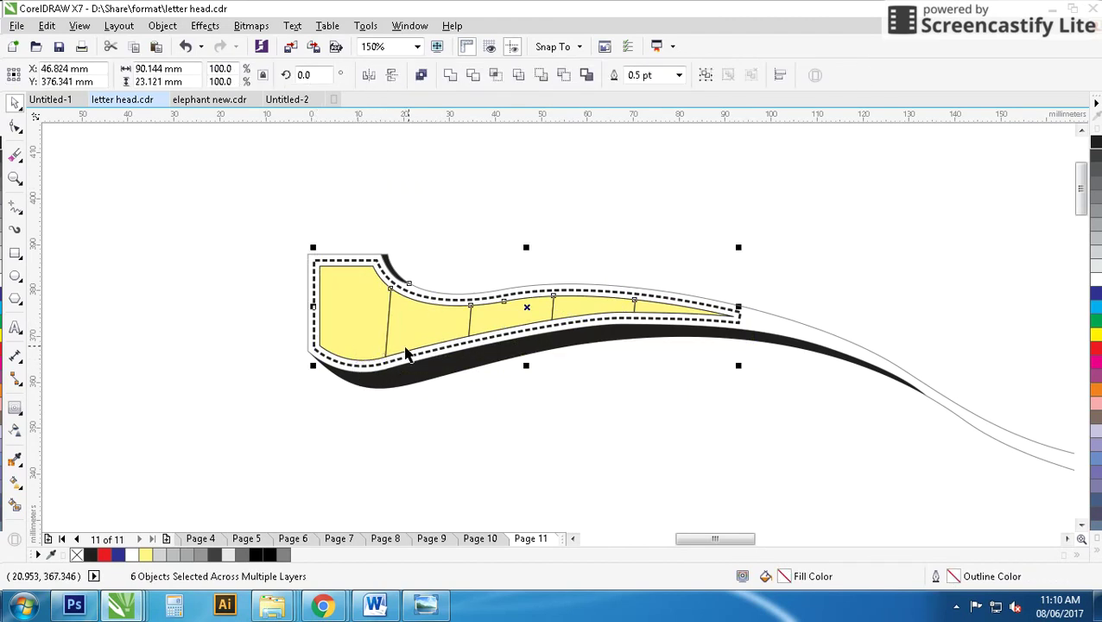
key(F12)
click(454, 191)
click(413, 291)
key(Return)
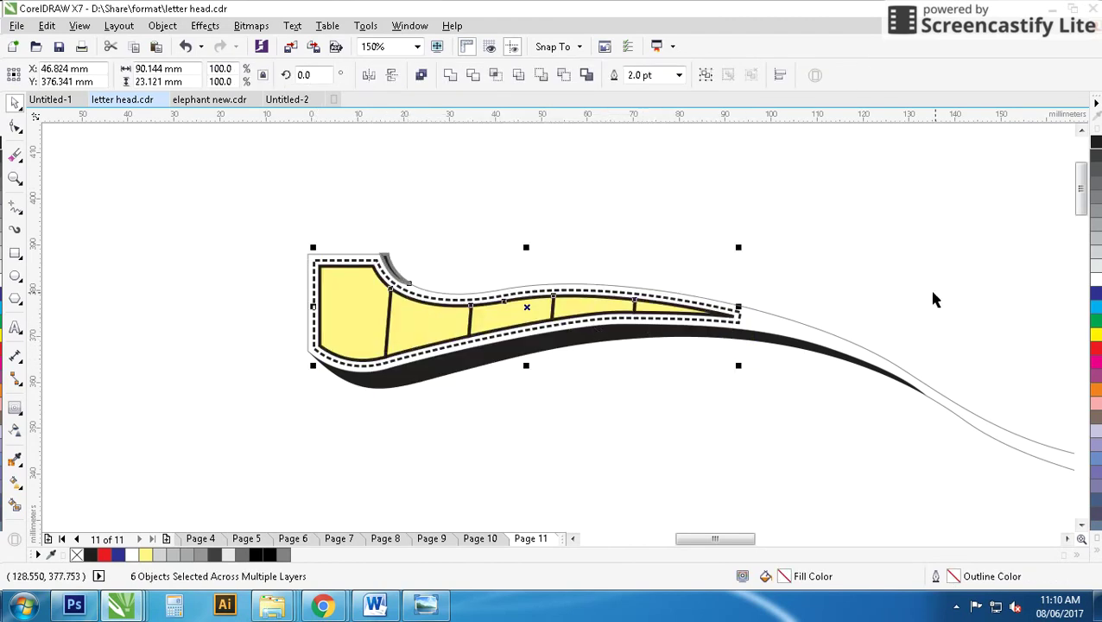
click(1096, 281)
right_click(1093, 218)
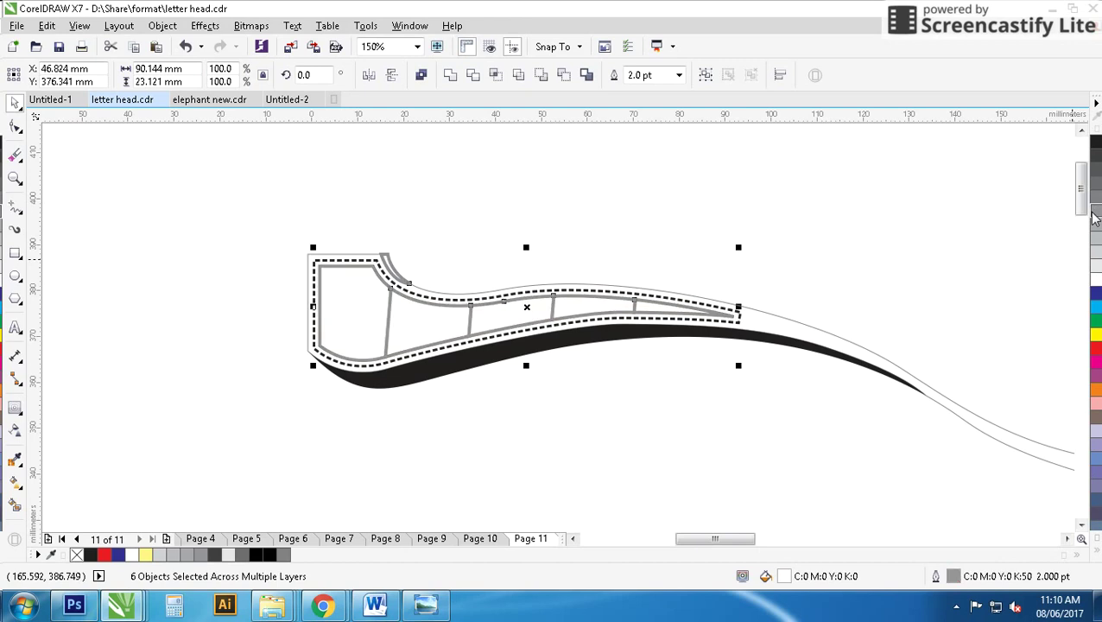
Fill the long wave shape light grey (K20)
click(783, 321)
click(1095, 235)
click(1097, 253)
click(682, 214)
Select the inner dashed curve and the other header pieces together
click(426, 322)
mouse_move(227, 197)
mouse_down()
mouse_move(618, 341)
mouse_move(688, 428)
mouse_up()
drag(788, 415, 657, 287)
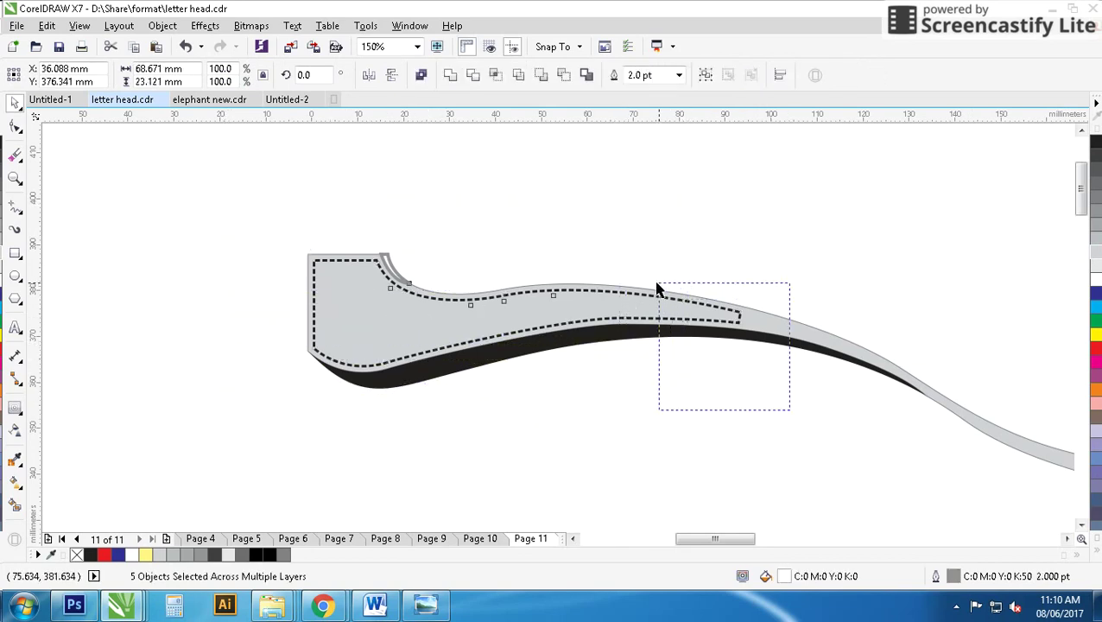
click(616, 291)
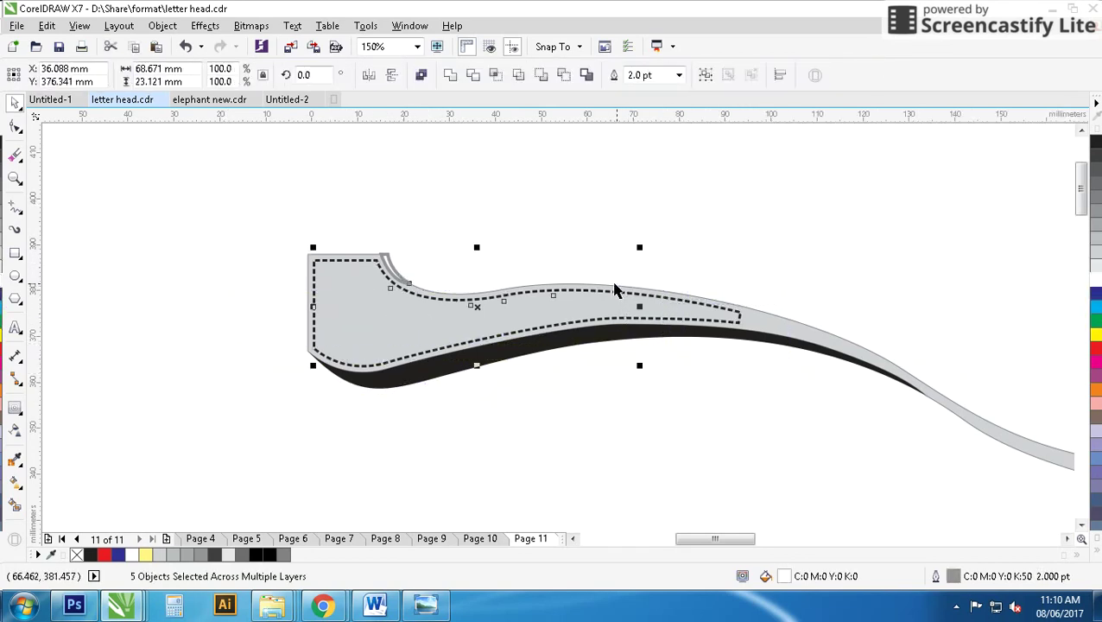
Move the wave header pieces down onto the page and select the curve at its right end
scroll(480, 310, down, 5)
drag(448, 282, 676, 384)
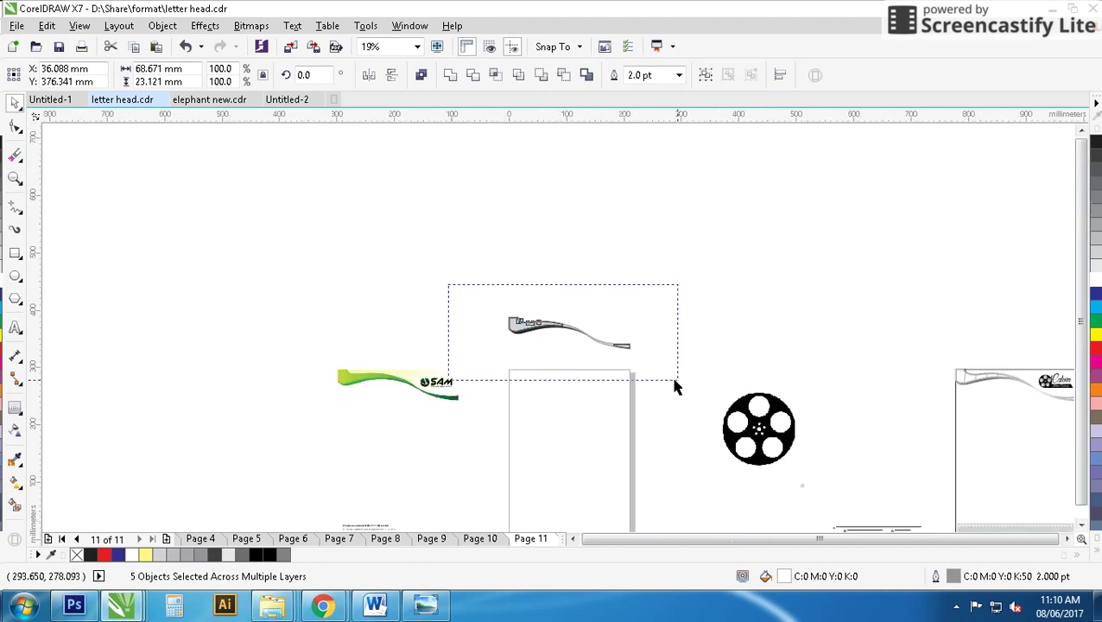
drag(538, 332, 537, 389)
scroll(537, 388, up, 3)
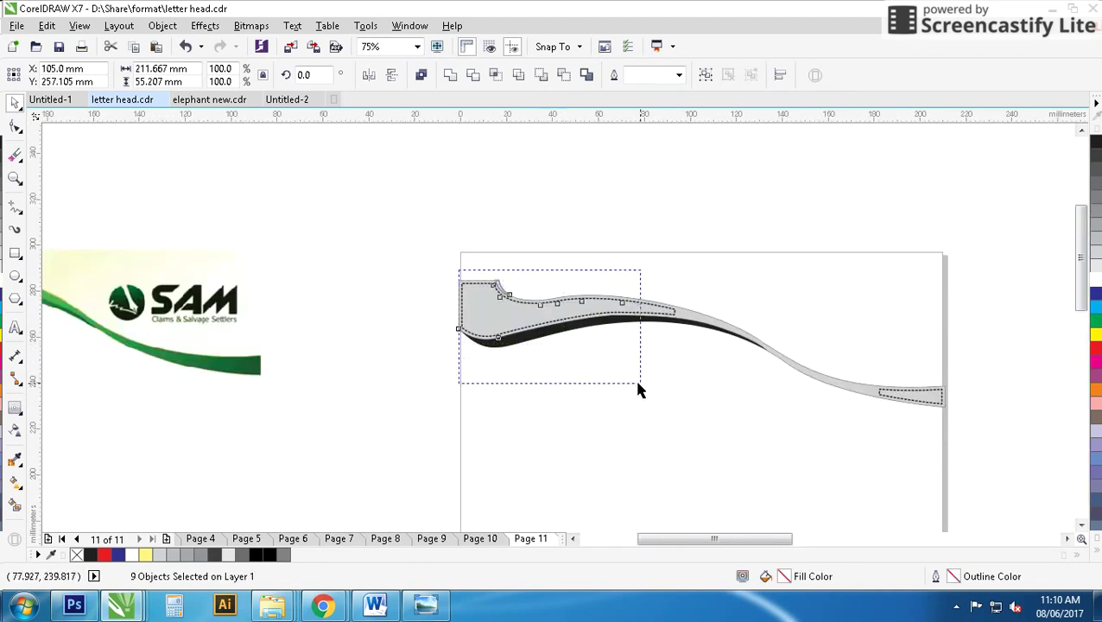
drag(640, 390, 644, 376)
scroll(622, 304, up, 2)
mouse_move(471, 251)
mouse_down()
mouse_move(675, 429)
mouse_move(683, 410)
mouse_up()
scroll(860, 443, right, 5)
click(605, 278)
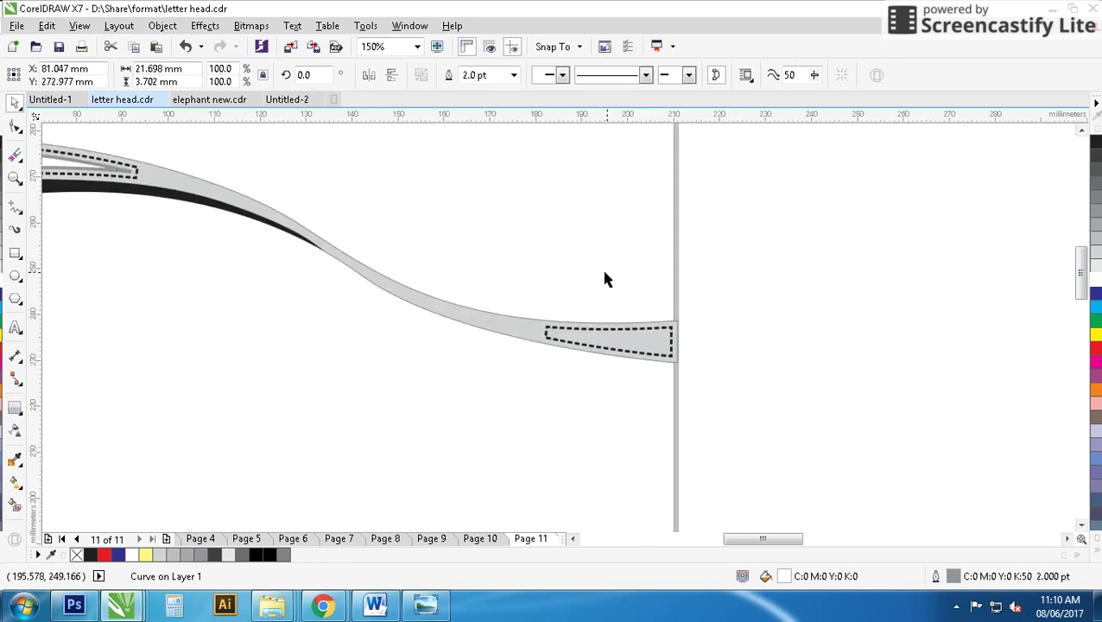
scroll(605, 278, down, 2)
click(314, 292)
scroll(432, 311, up, 2)
scroll(554, 328, left, 5)
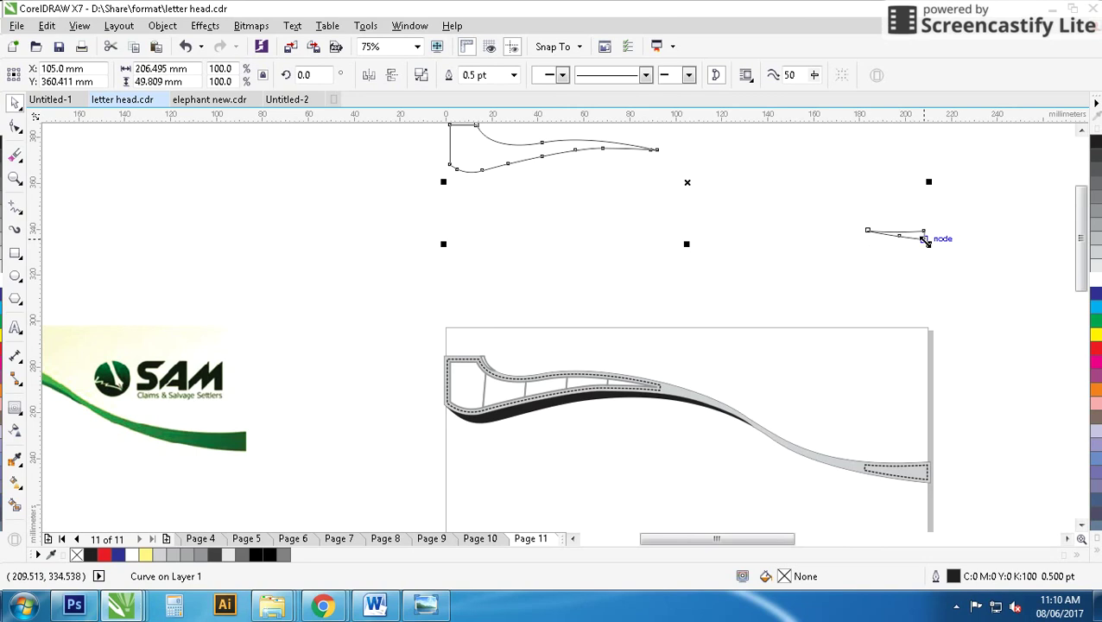
scroll(925, 475, up, 3)
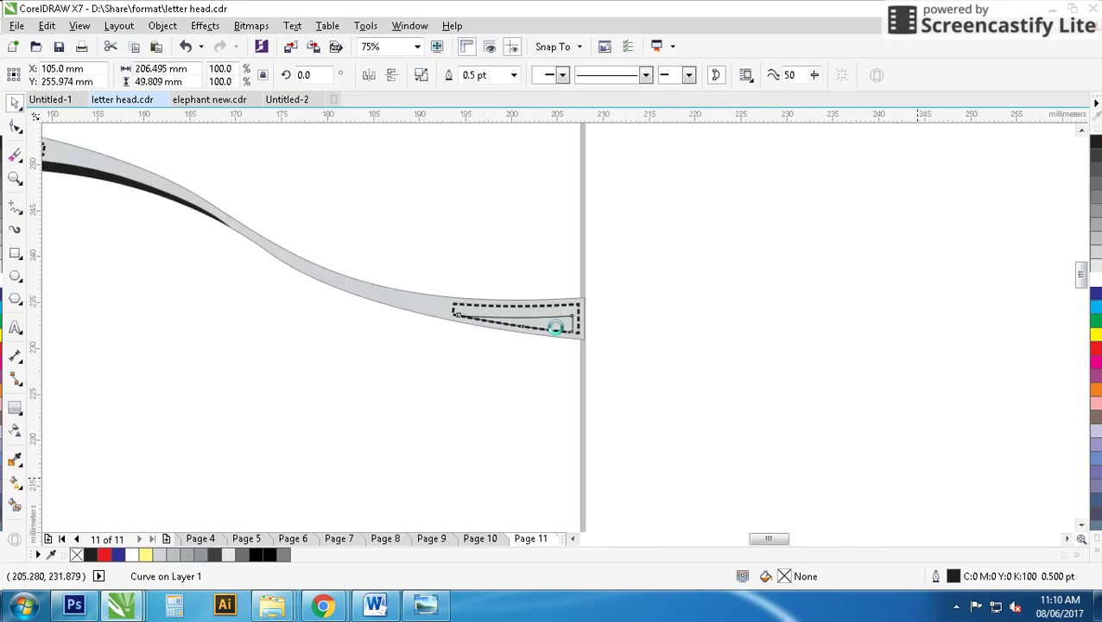
scroll(555, 327, up, 3)
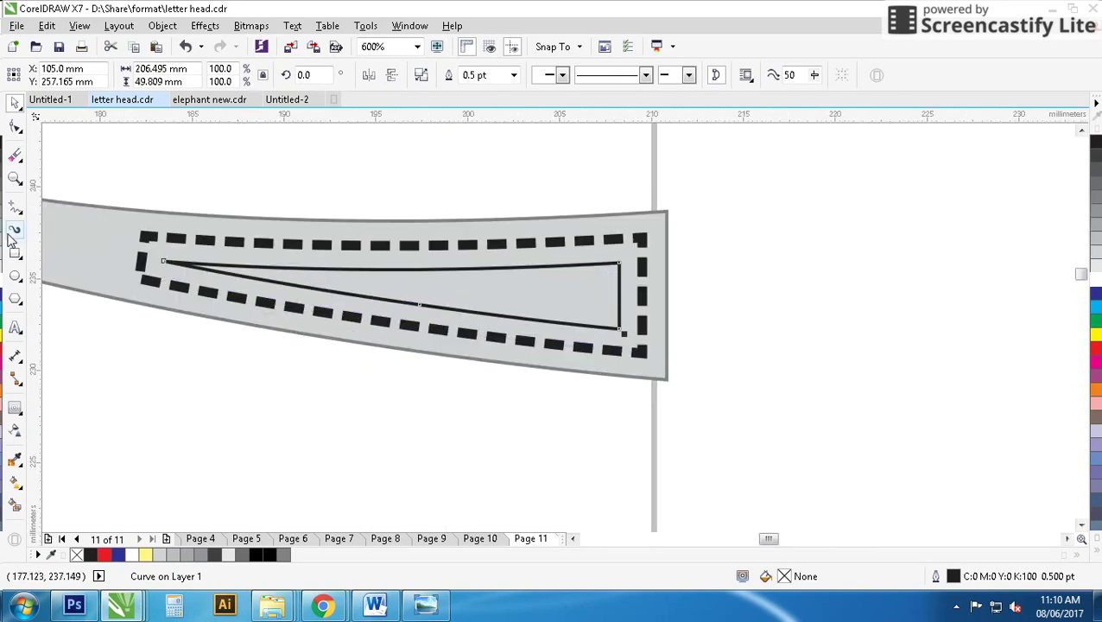
Split the right-end strip into three yellow Smart Fill sections, then delete the two dividing lines
drag(322, 170, 307, 403)
key(space)
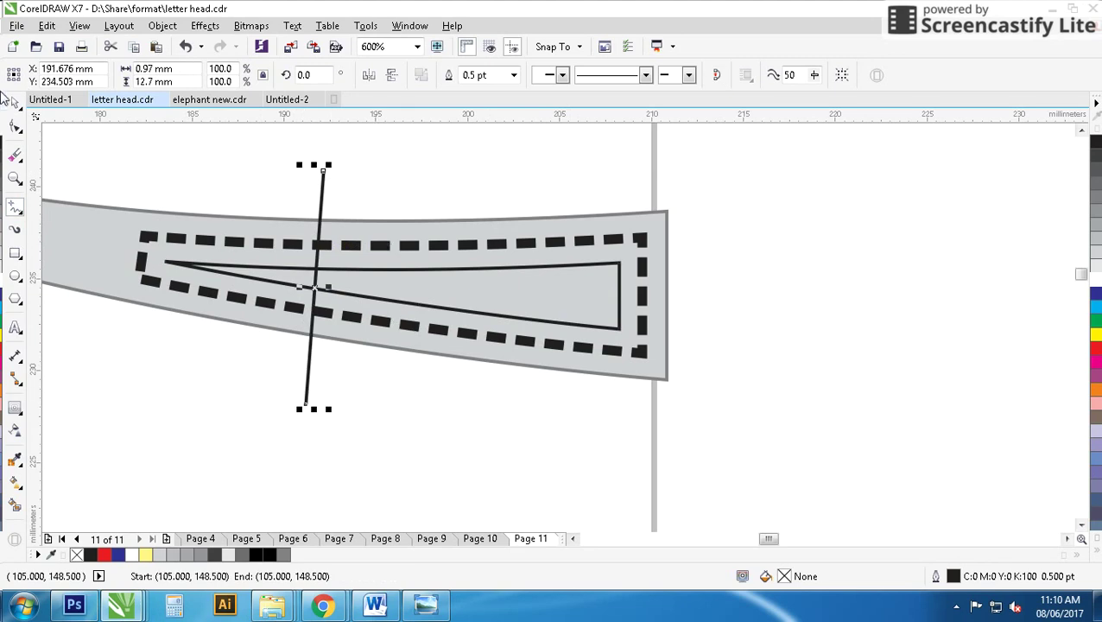
drag(314, 236, 508, 239)
click(14, 504)
click(286, 274)
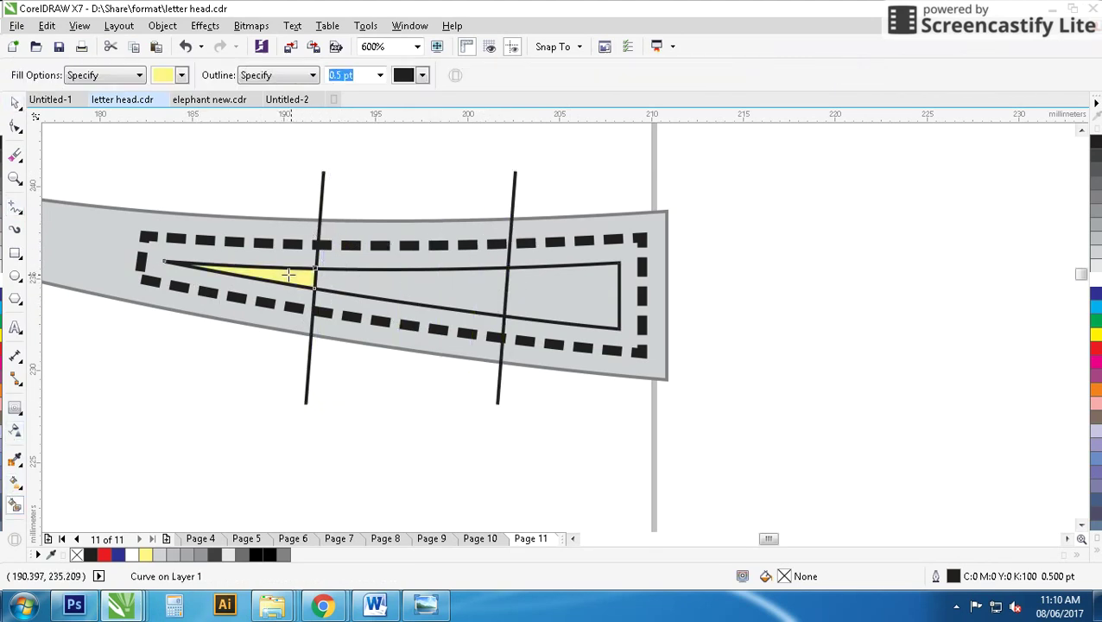
click(362, 277)
click(539, 297)
click(15, 104)
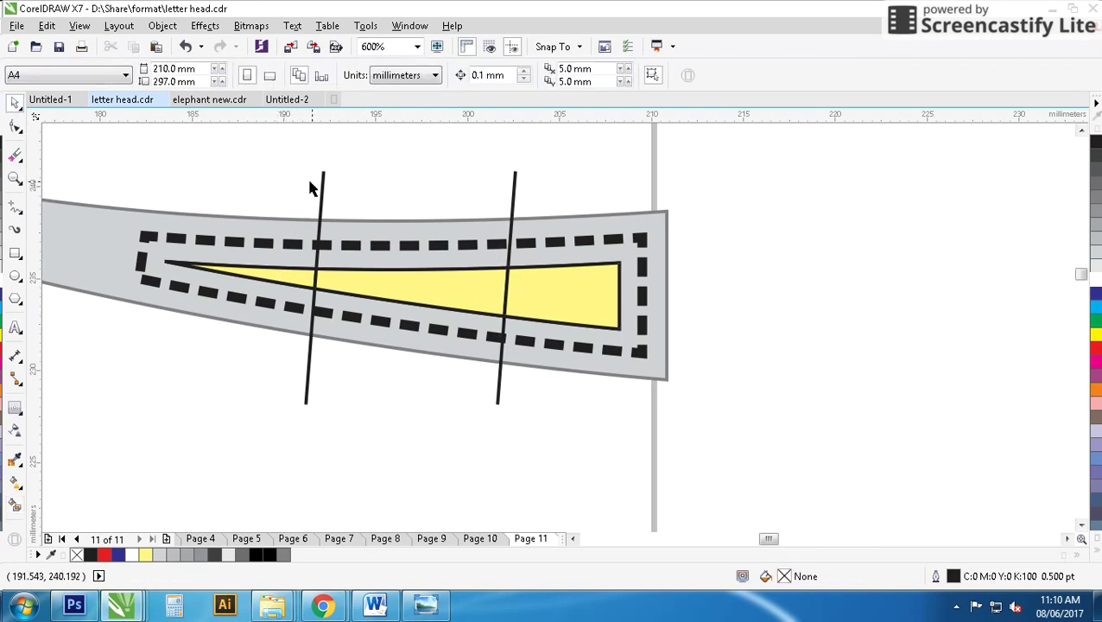
drag(310, 175, 560, 183)
key(Delete)
click(573, 300)
Give the three end-strip frames 1.5 pt 30% grey outlines and a white fill
shift+click(404, 298)
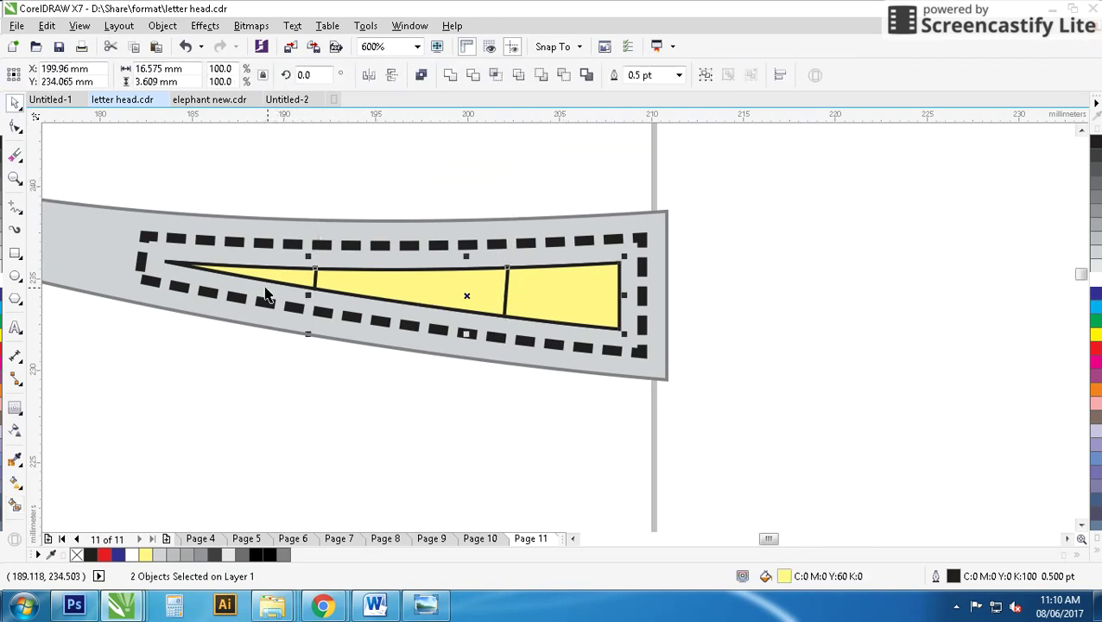
key(F12)
click(448, 197)
click(430, 268)
key(Return)
right_click(1096, 221)
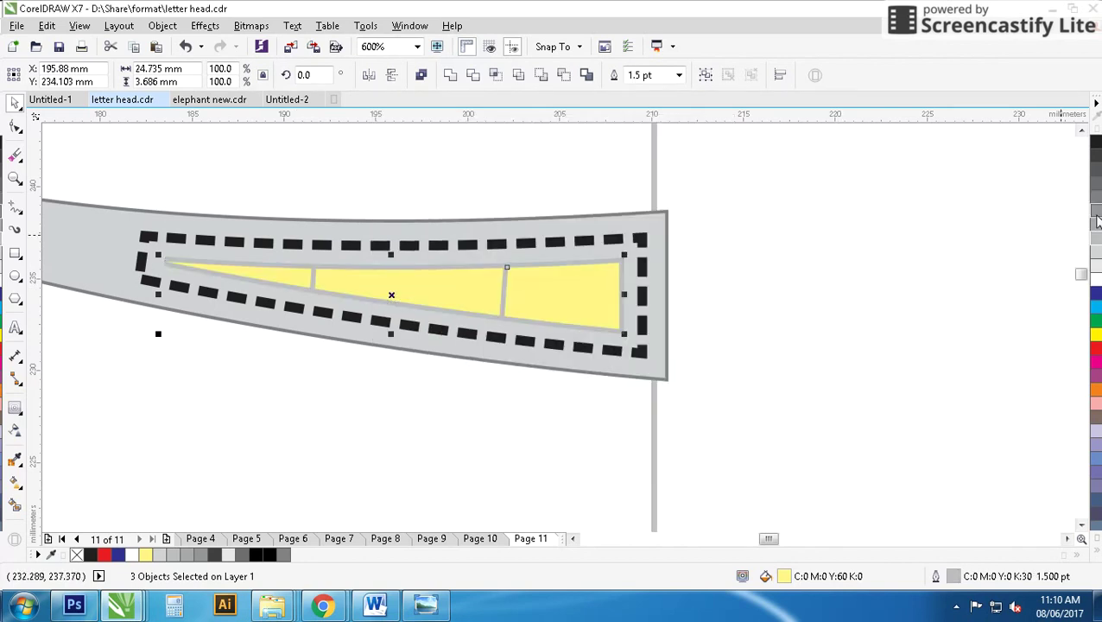
click(1095, 285)
key(Escape)
Fill the small arc at the header's top-left corner black and remove its outline
scroll(539, 320, down, 5)
scroll(488, 319, down, 2)
scroll(488, 320, up, 2)
scroll(546, 319, up, 5)
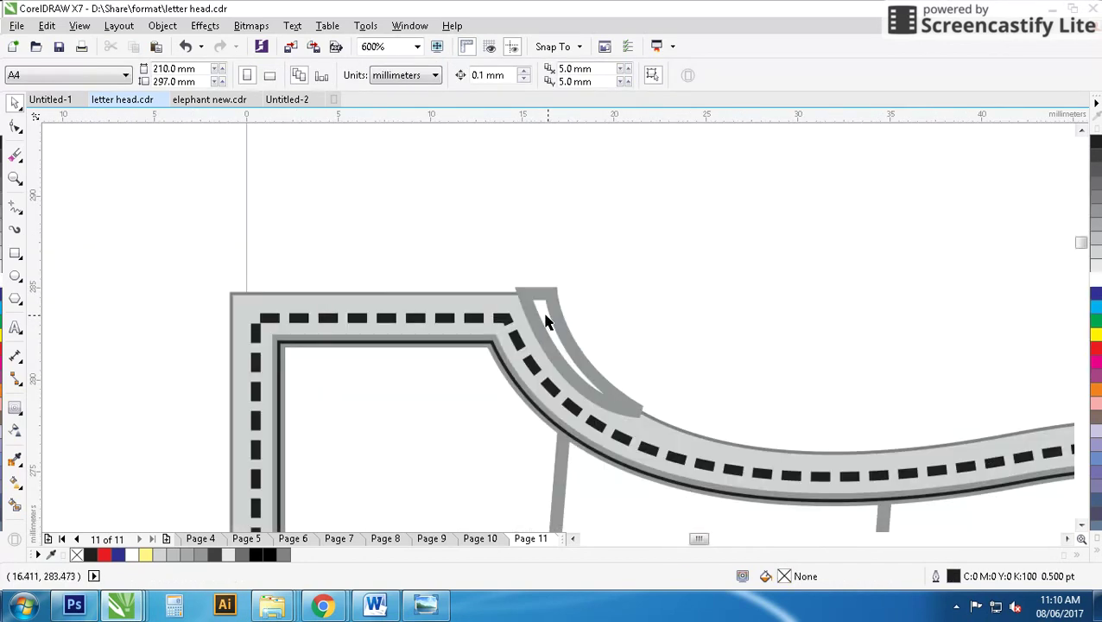
click(546, 317)
click(1094, 140)
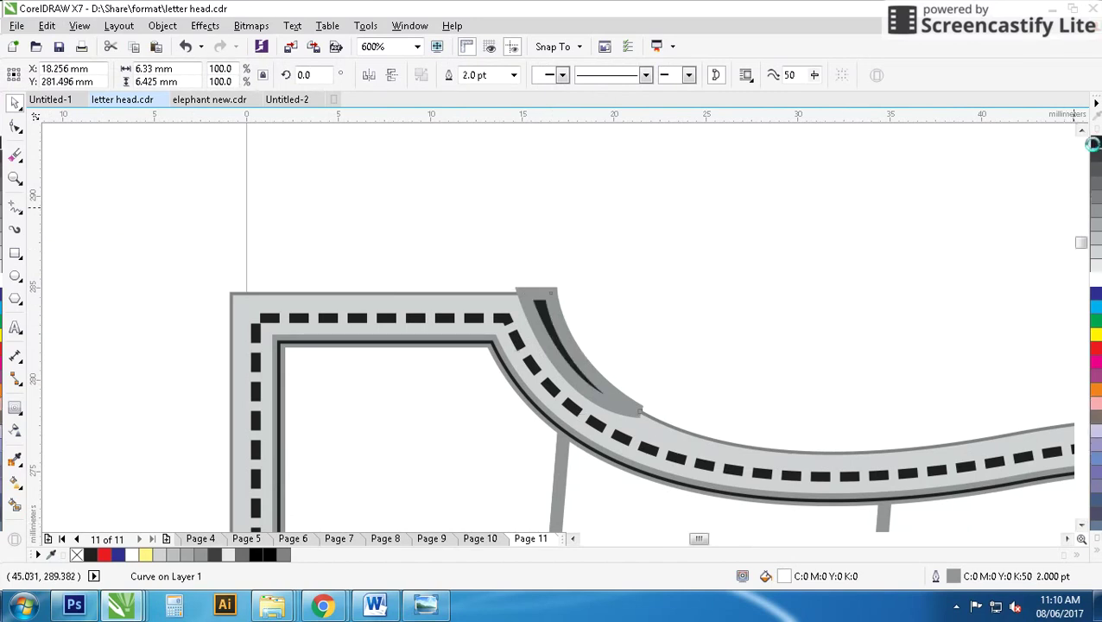
click(1094, 554)
right_click(1042, 130)
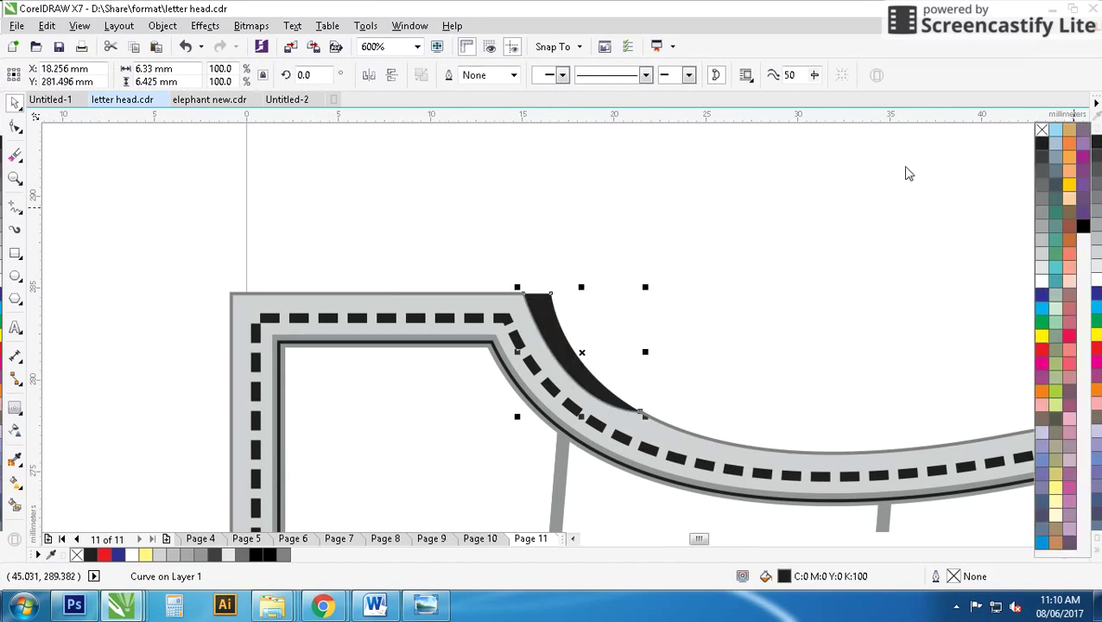
scroll(472, 344, up, 2)
click(548, 349)
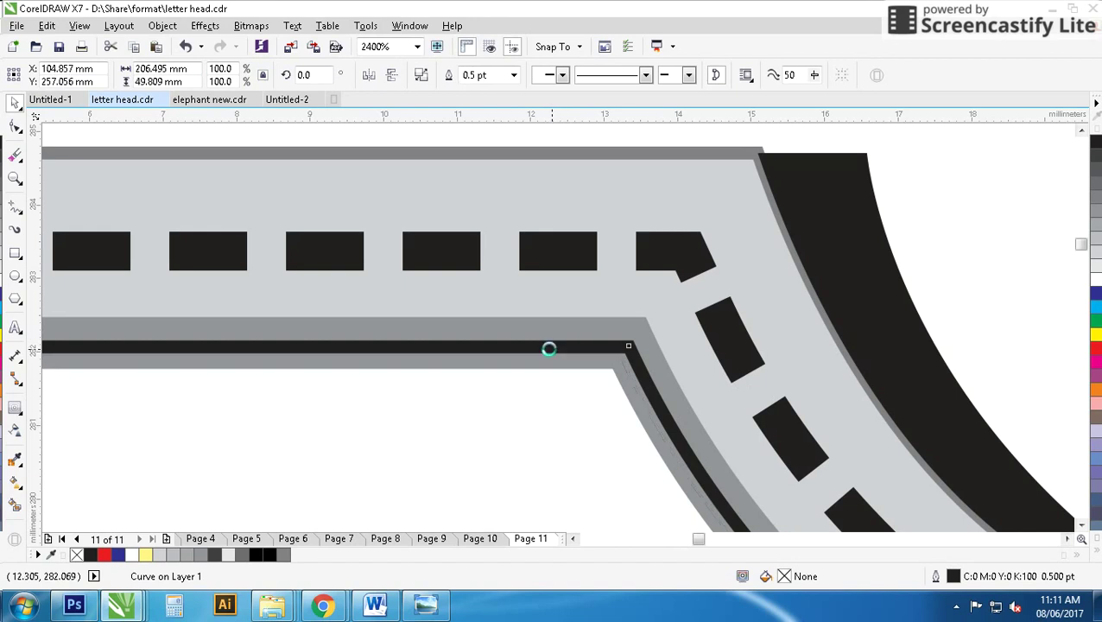
scroll(553, 341, down, 2)
scroll(555, 329, down, 1)
scroll(556, 329, down, 3)
Shrink the wave header to fit the page and align it to the page top
drag(438, 275, 787, 411)
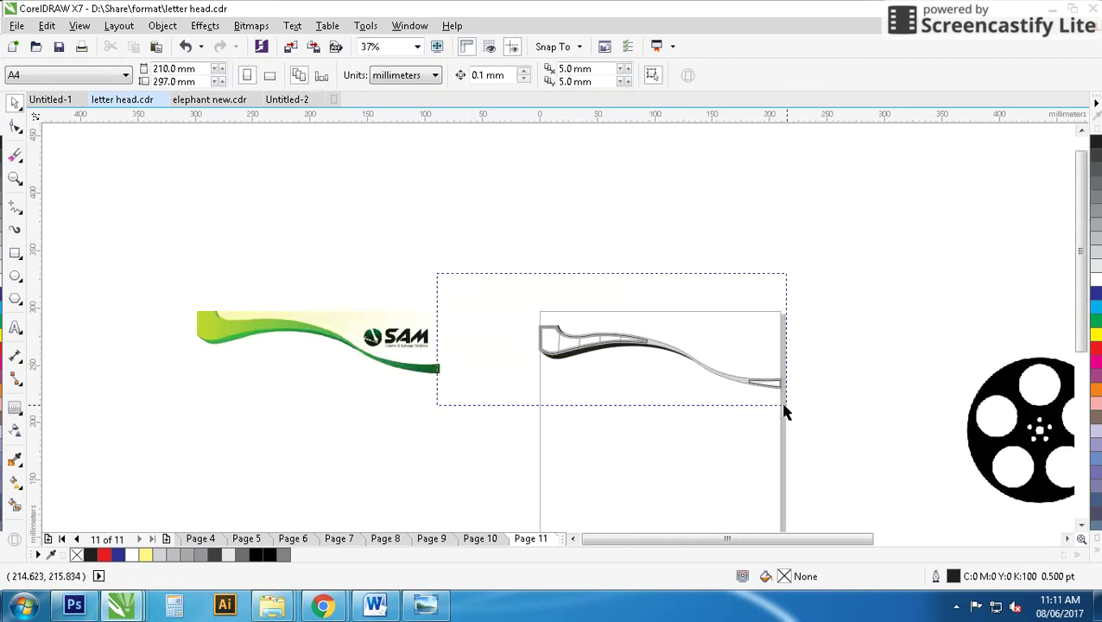
click(15, 253)
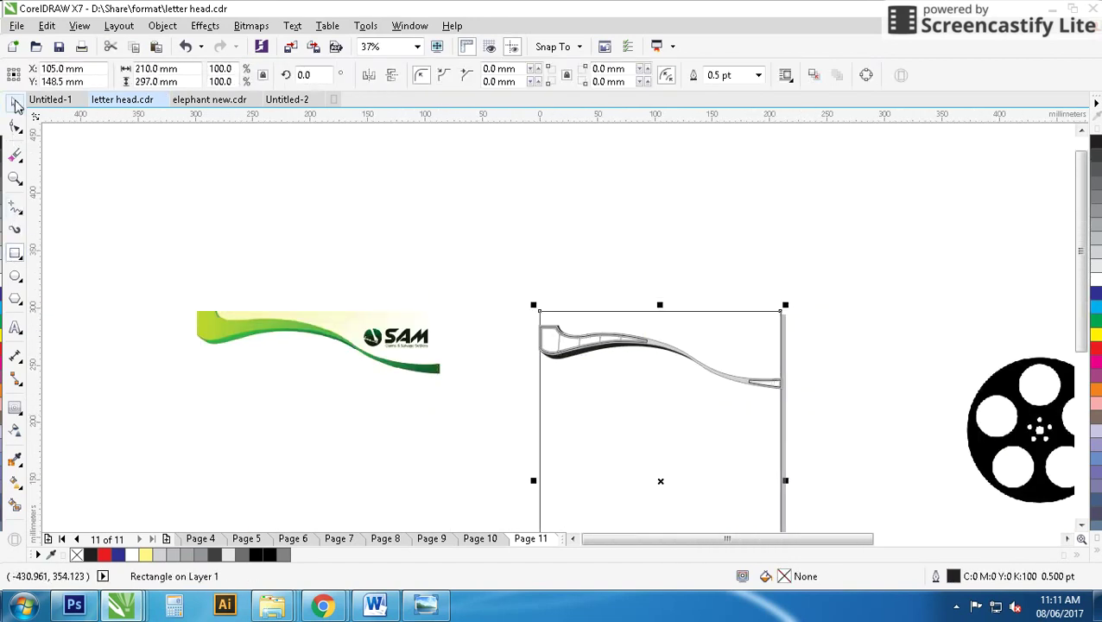
click(16, 104)
scroll(539, 332, up, 2)
drag(546, 277, 569, 254)
key(t)
key(Escape)
Move the film-reel bitmap near the page and Outline Trace it as a Logo into vector curves
scroll(657, 355, down, 2)
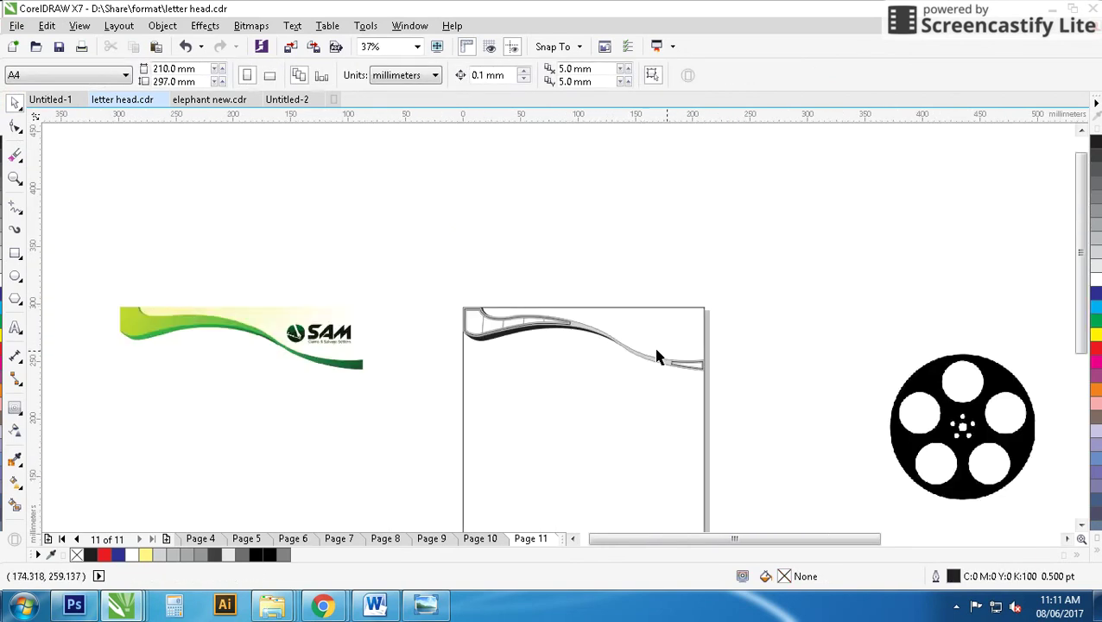
scroll(562, 323, down, 1)
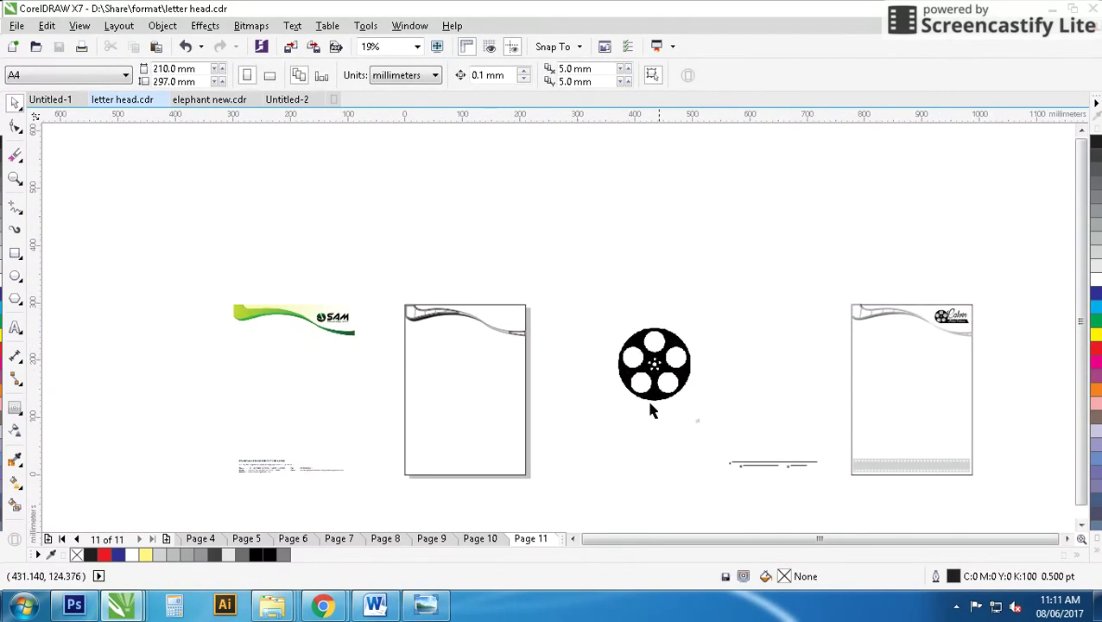
scroll(652, 411, up, 1)
drag(547, 322, 447, 377)
scroll(517, 363, up, 1)
right_click(553, 326)
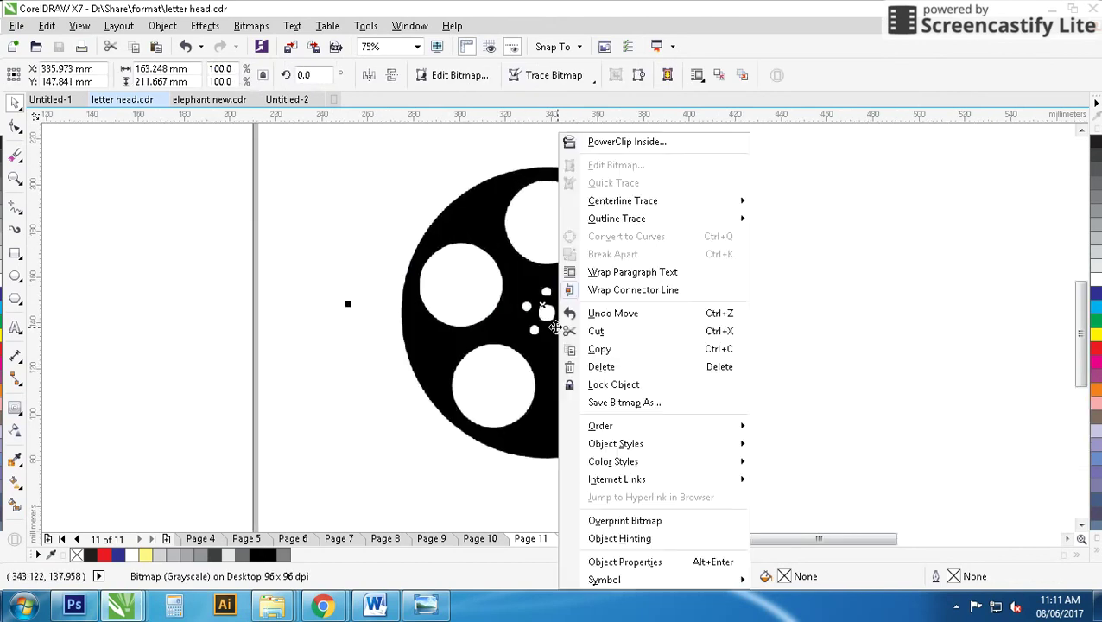
mouse_move(617, 218)
click(788, 237)
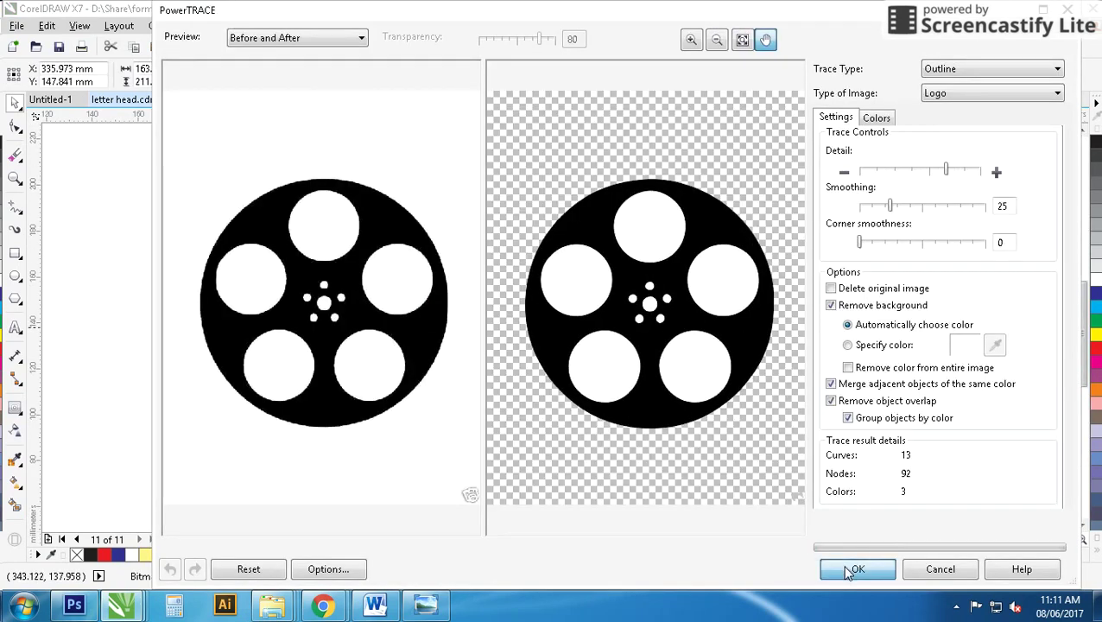
click(858, 568)
scroll(587, 329, down, 2)
Duplicate the traced reel and move the copy up and to the left
click(474, 190)
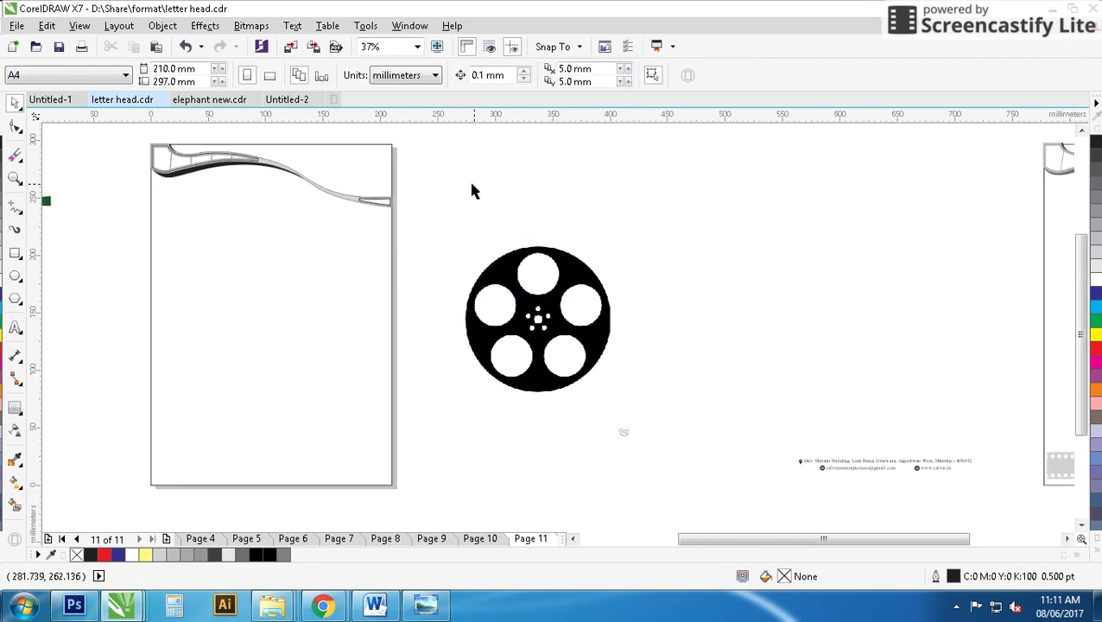
drag(569, 285, 505, 158)
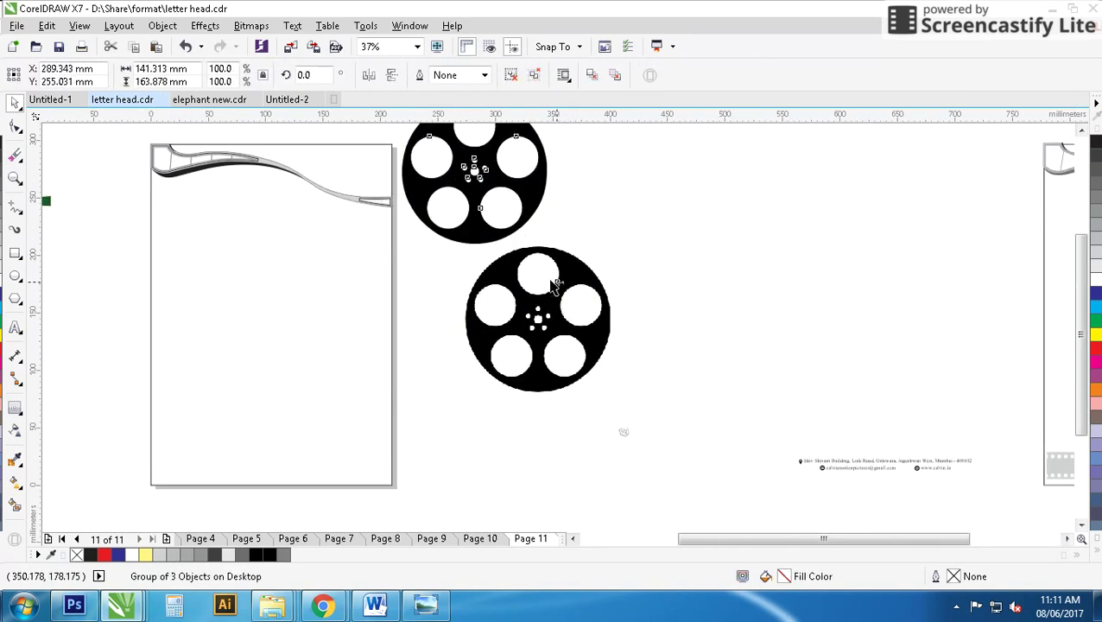
scroll(556, 336, up, 2)
click(595, 410)
scroll(595, 410, down, 2)
drag(562, 311, 410, 190)
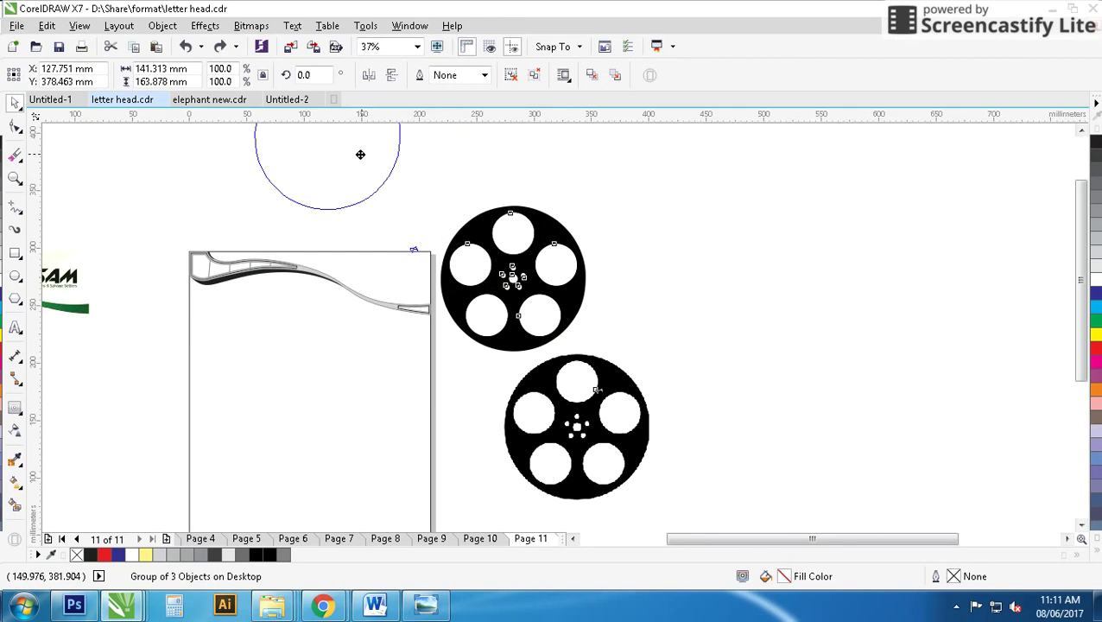
ctrl+click(411, 238)
Fill the reel's holes and hub dots with a radial light grey-to-white fountain fill
scroll(556, 328, up, 2)
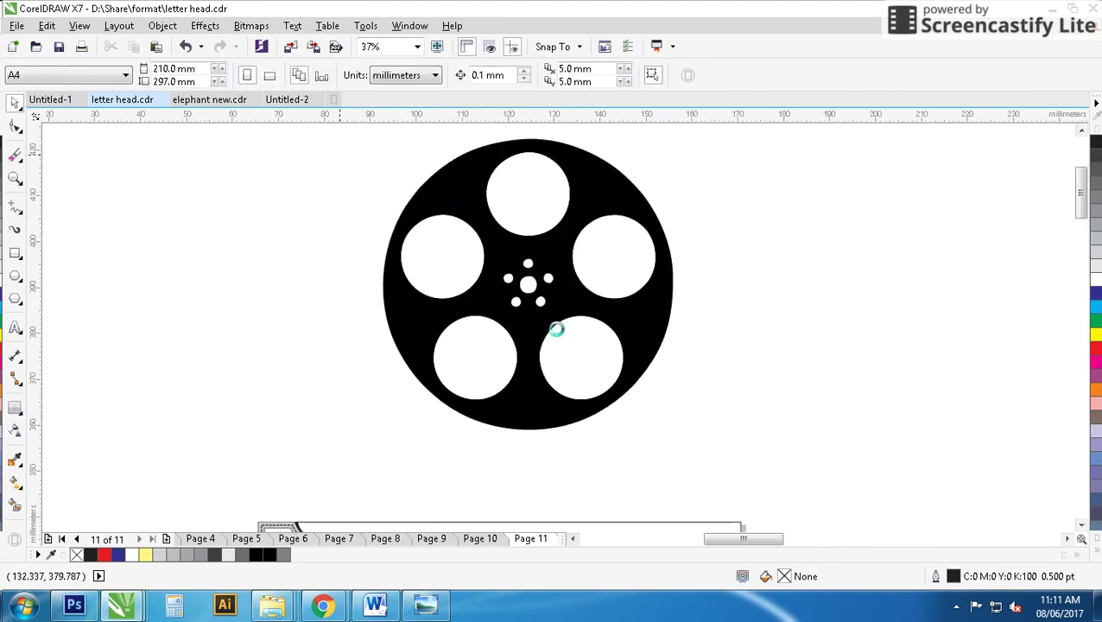
scroll(605, 363, up, 2)
ctrl+click(605, 363)
key(F11)
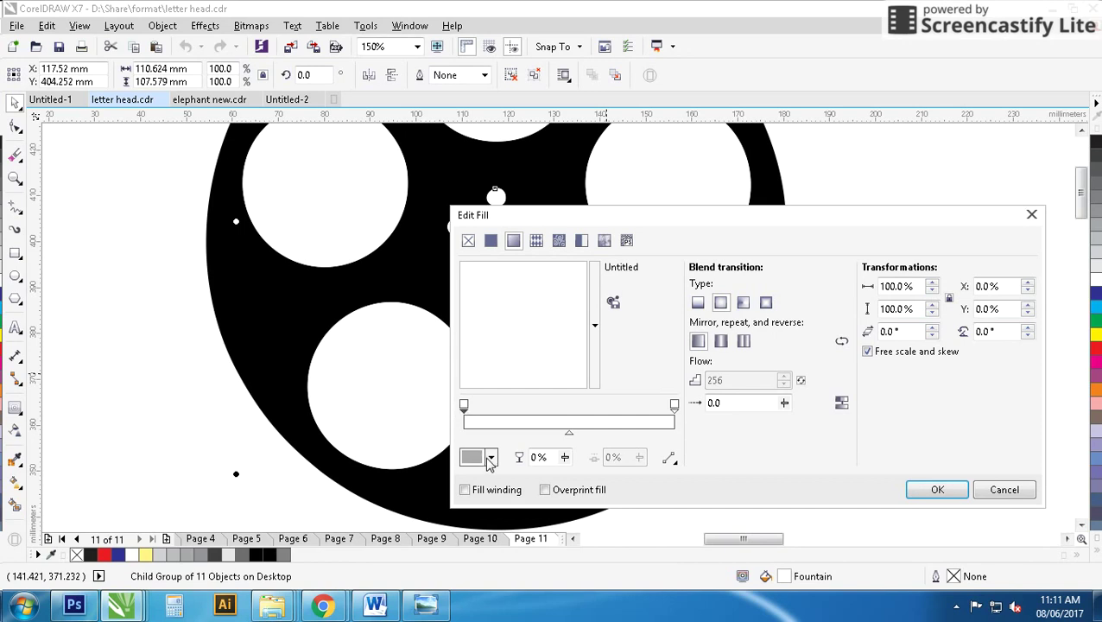
click(489, 459)
drag(477, 354, 477, 354)
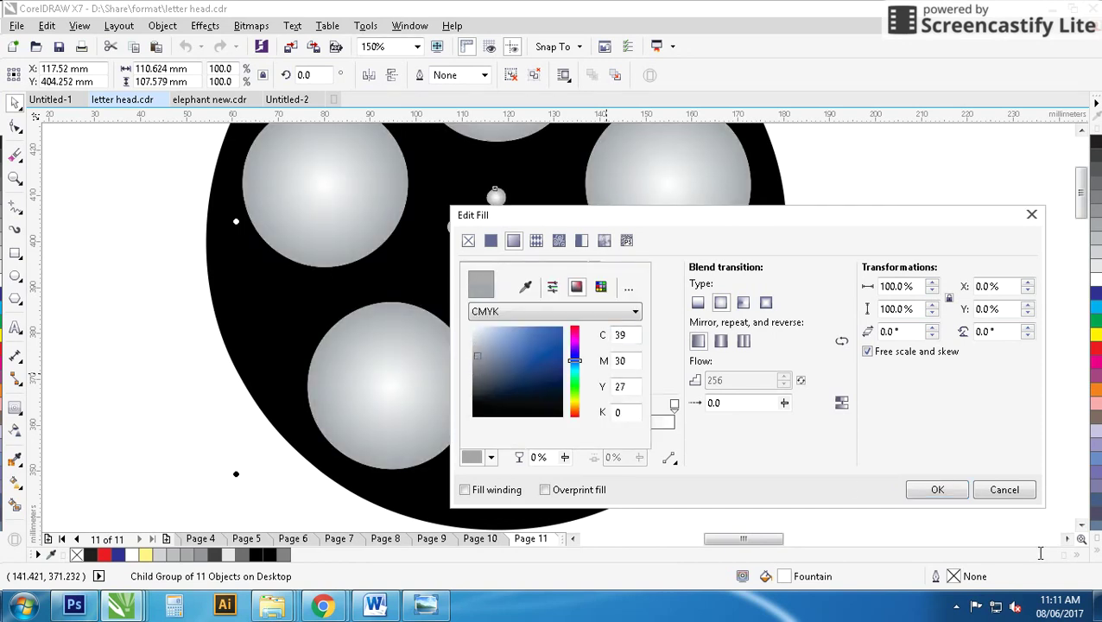
click(932, 490)
click(943, 389)
Draw a bar extending right from the reel's bottom edge, filled 40% grey with no outline
key(F3)
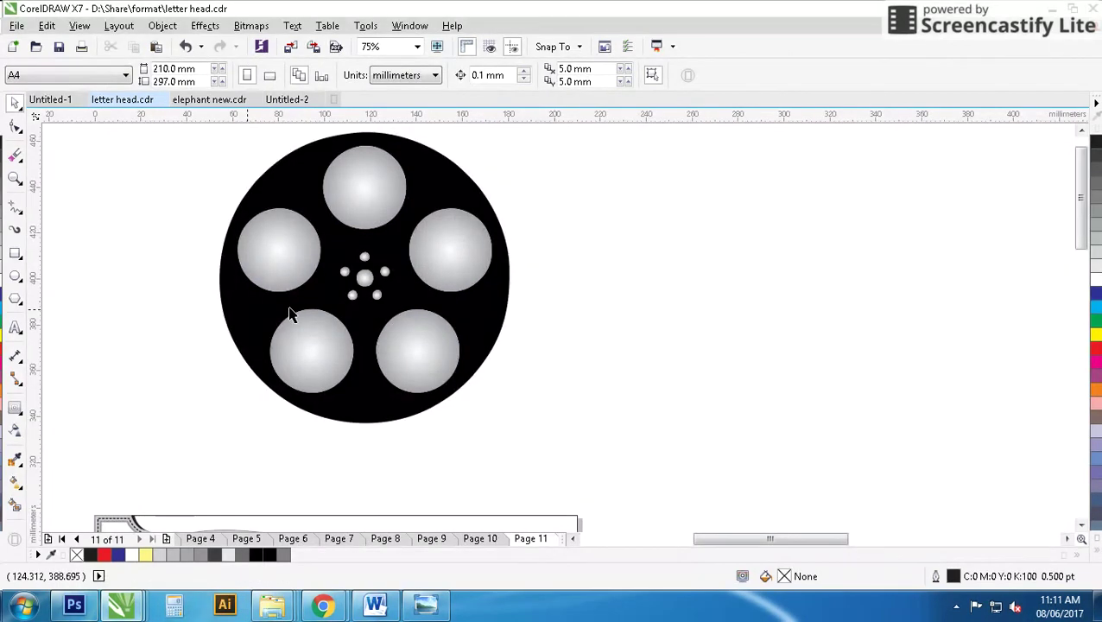
click(15, 253)
drag(445, 336, 701, 395)
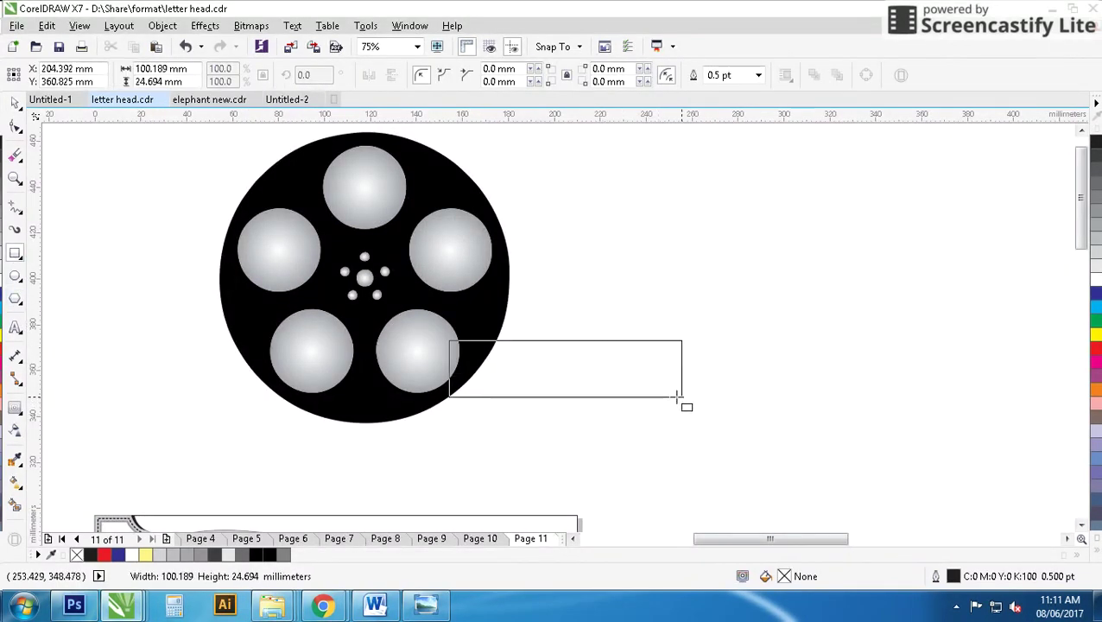
drag(496, 423, 496, 454)
drag(443, 396, 380, 390)
drag(539, 371, 548, 353)
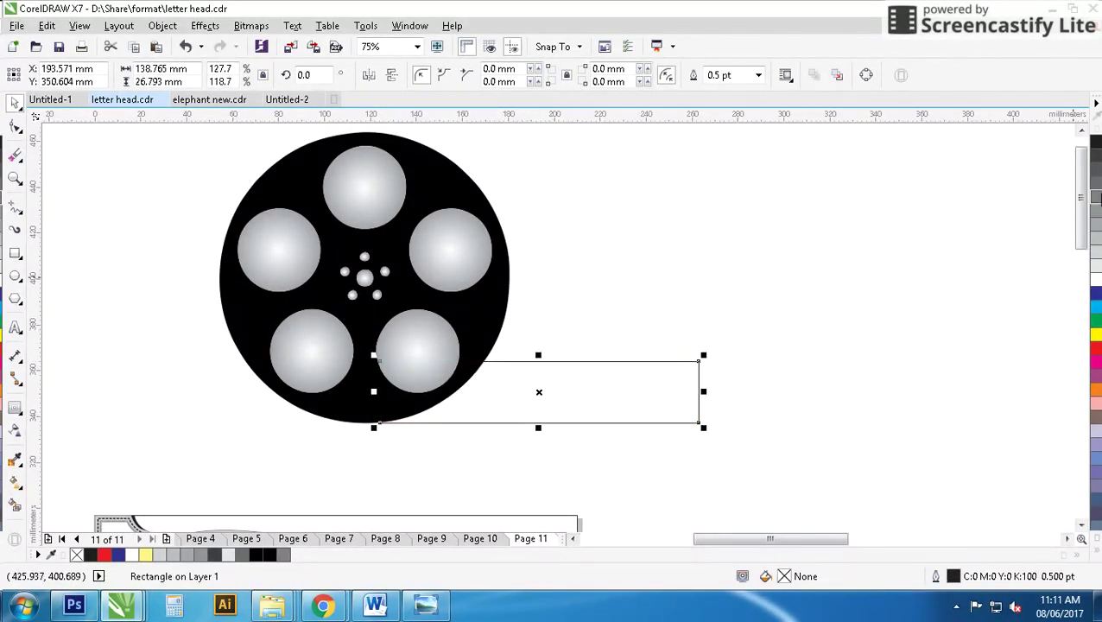
click(1095, 225)
click(1097, 553)
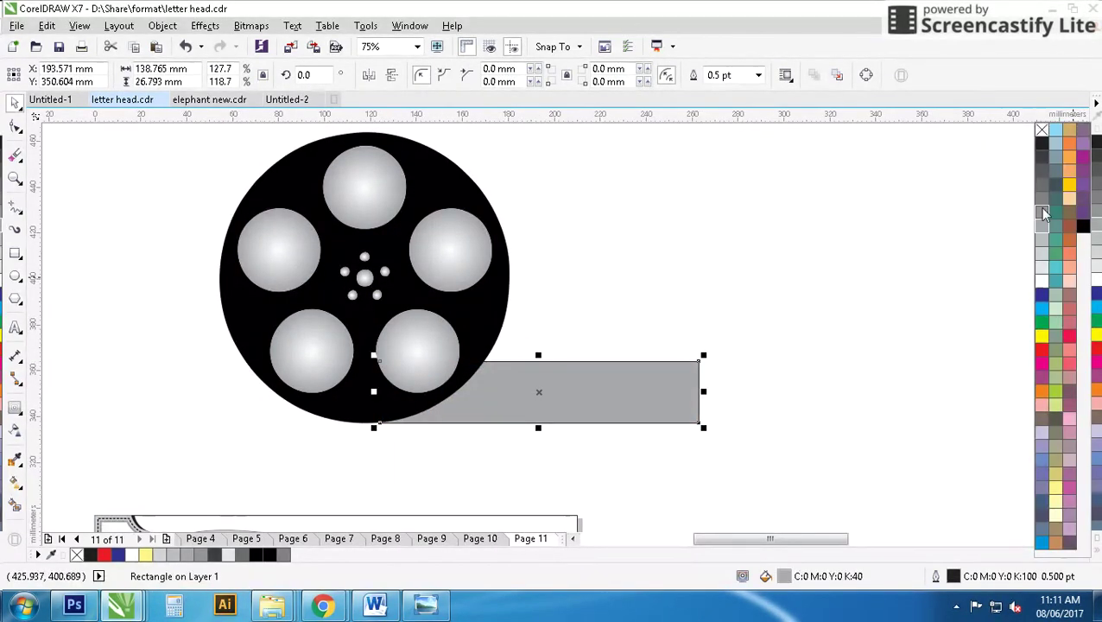
right_click(1042, 132)
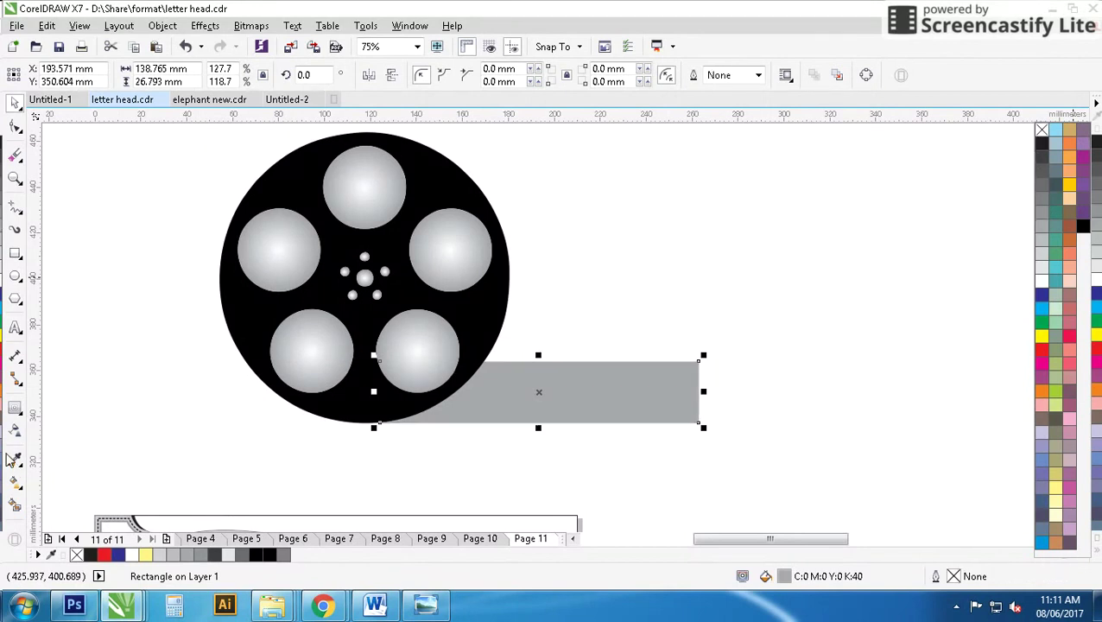
Type the studio name 'Calvin Motion Pictures' beside the reel as centre-aligned lines
click(13, 326)
click(569, 273)
text(ghbr)
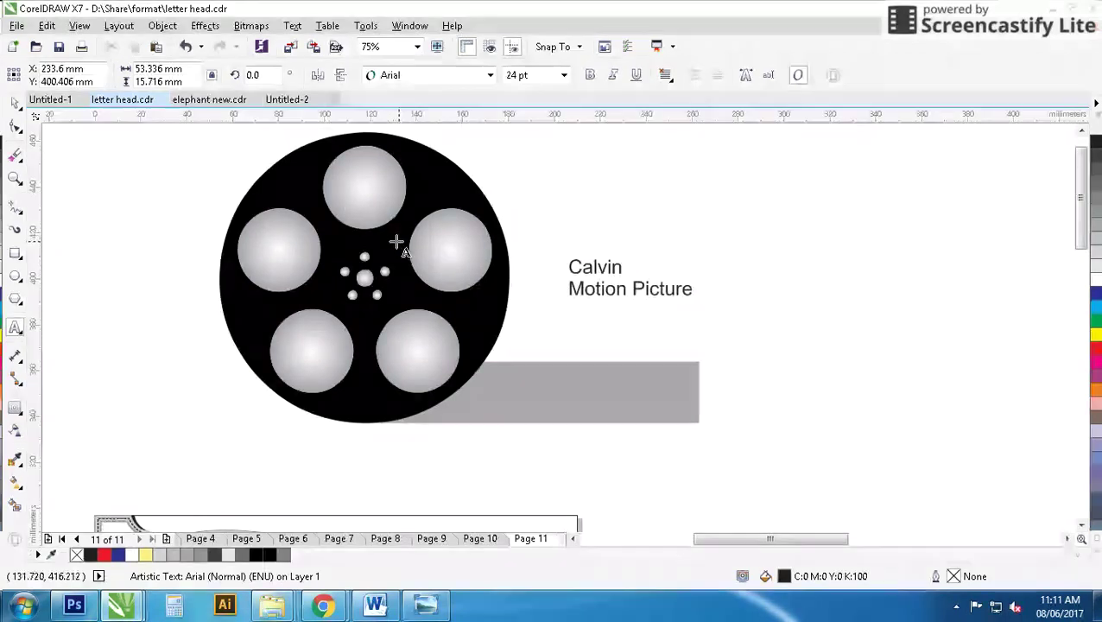
text(s)
key(ctrl+a)
key(ctrl+e)
click(15, 103)
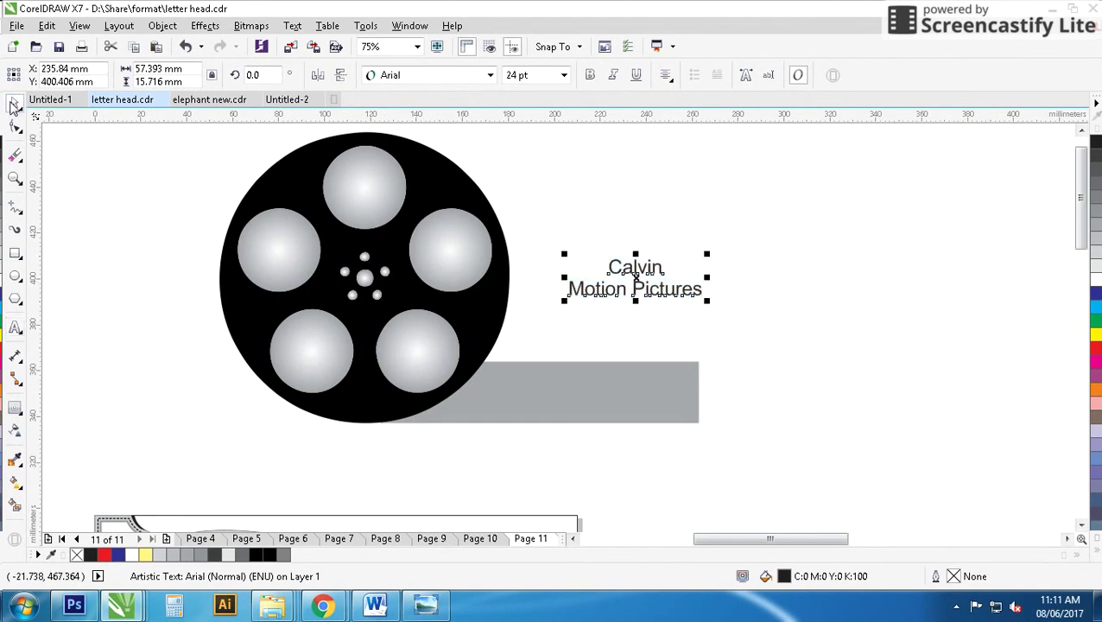
Set the name in Atelier Omega, enlarge it, and fit 'Motion Pictures' onto the lengthened grey bar
click(490, 75)
click(406, 137)
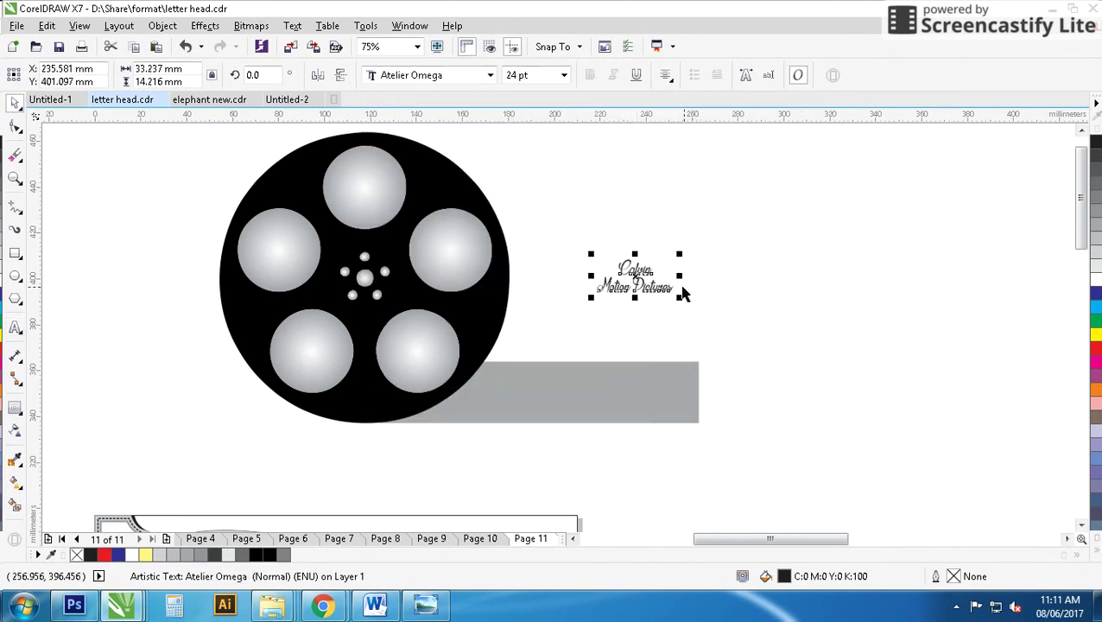
drag(680, 252, 767, 240)
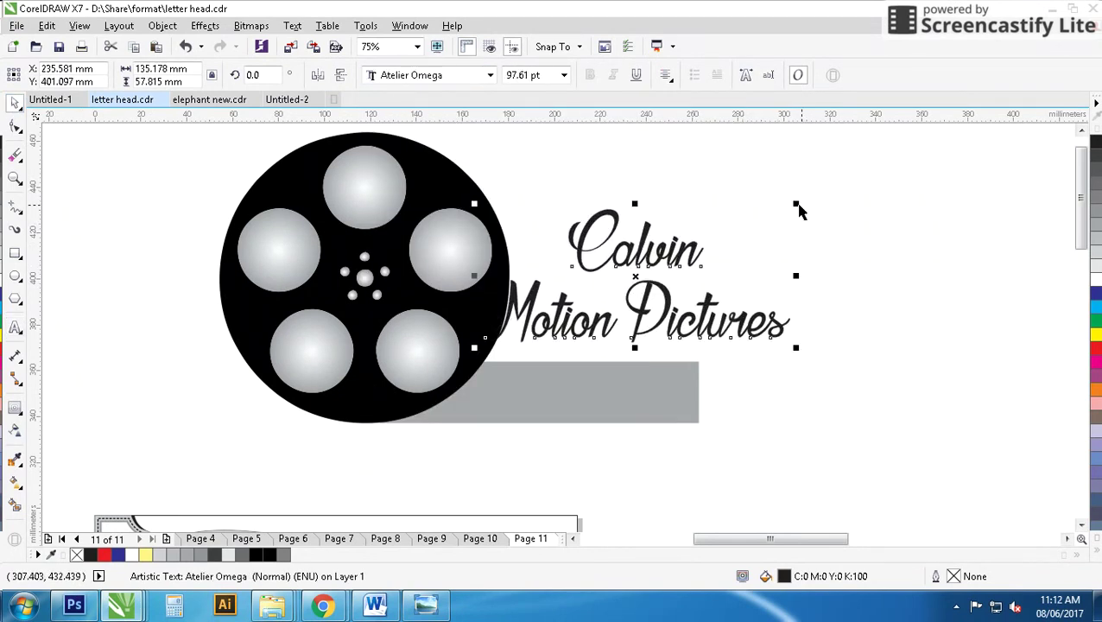
mouse_move(698, 322)
mouse_down()
mouse_move(666, 396)
mouse_move(748, 391)
mouse_up()
click(710, 394)
click(695, 390)
shift+click(724, 398)
Centre Motion Pictures vertically on the bar and lighten the bar to 20% grey
key(c)
key(Escape)
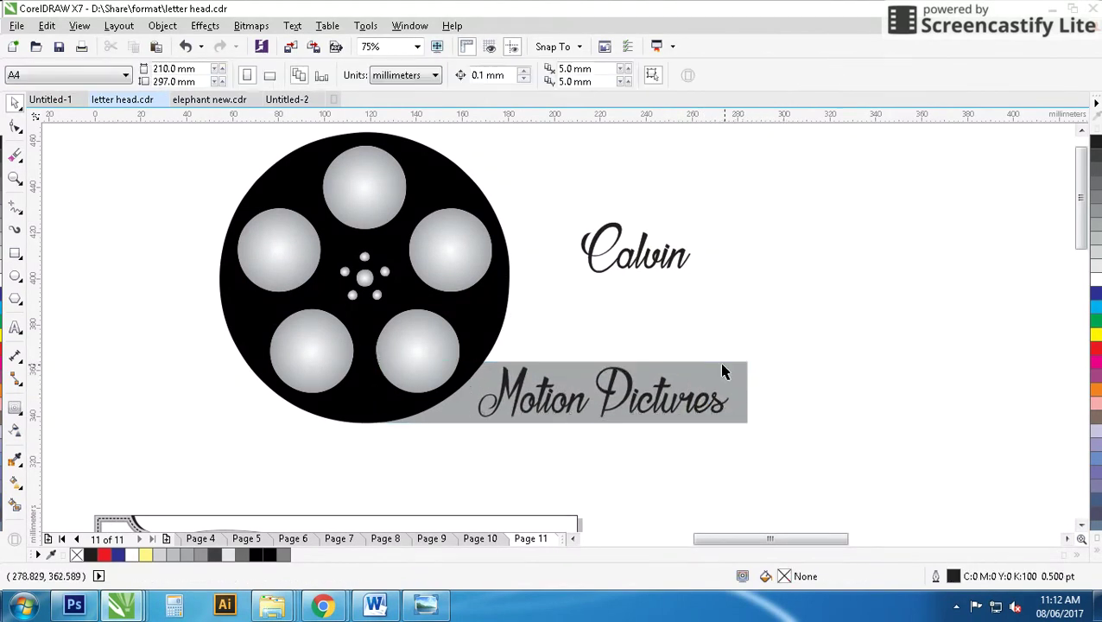
click(689, 406)
click(736, 413)
click(1095, 254)
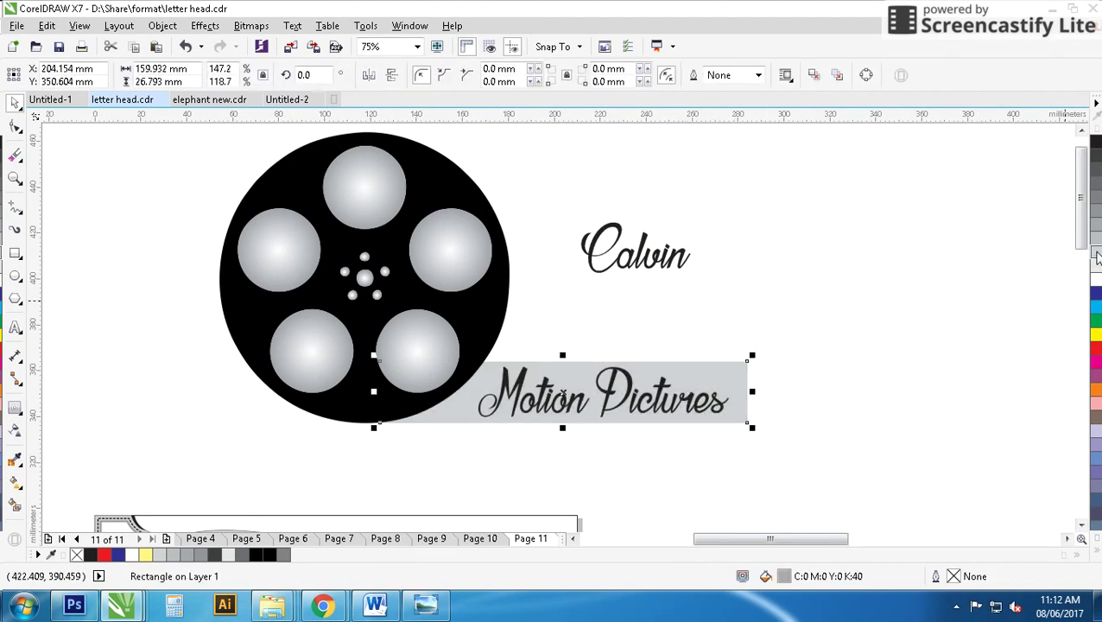
Enlarge Calvin beside the reel and stretch the grey bar to match its width
drag(796, 173, 593, 276)
drag(696, 218, 777, 171)
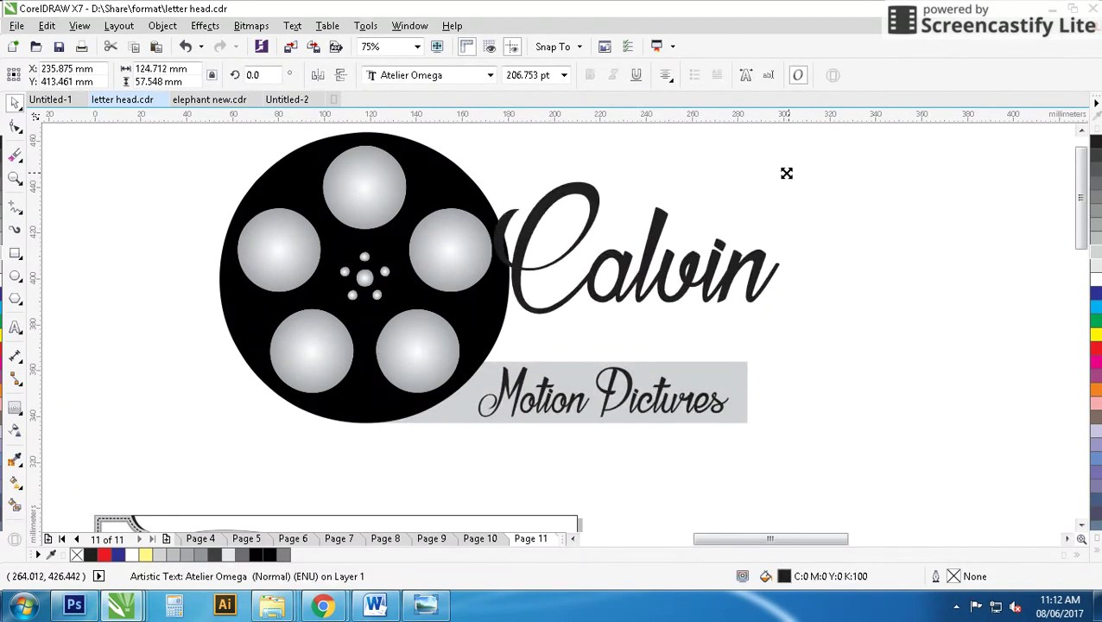
click(745, 372)
drag(748, 392, 810, 391)
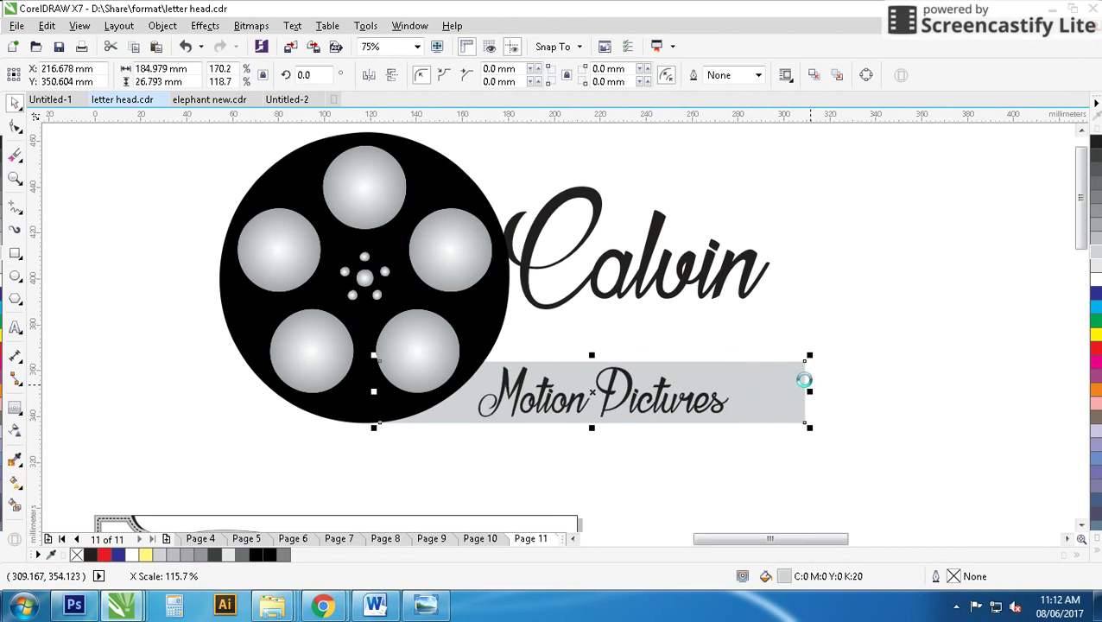
drag(715, 294, 739, 316)
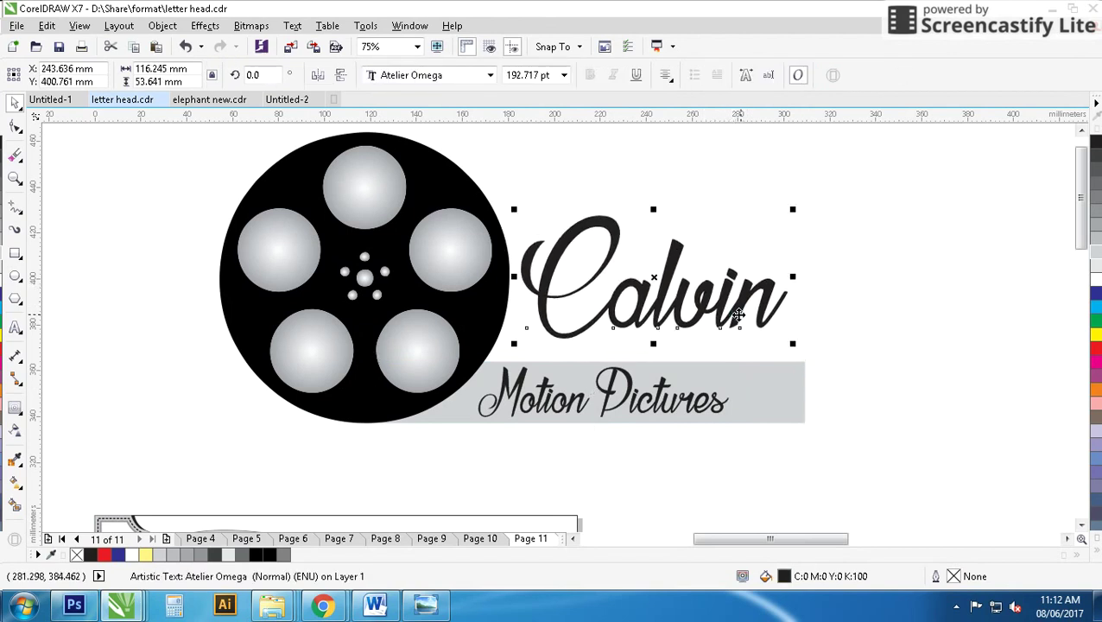
drag(792, 209, 894, 164)
click(781, 385)
drag(805, 391, 930, 391)
Centre Motion Pictures horizontally on the bar and slant the bar's bottom-right corner inward
shift+click(713, 411)
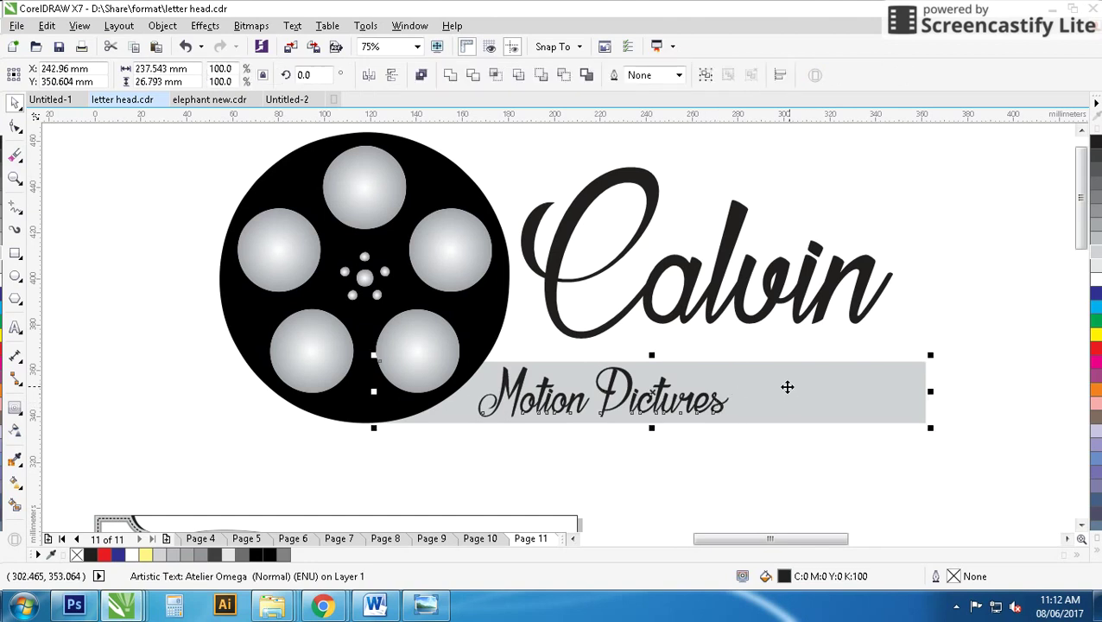
key(c)
click(14, 128)
drag(927, 363, 905, 362)
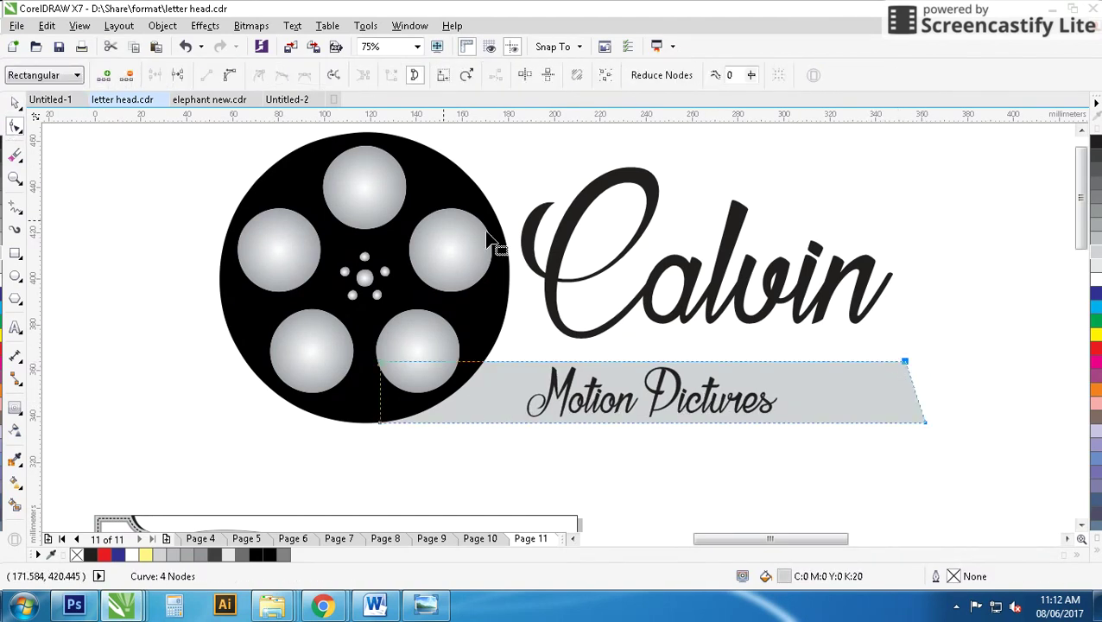
key(ctrl+z)
drag(925, 422, 900, 423)
Marquee-select all four parts of the Calvin logo
click(15, 102)
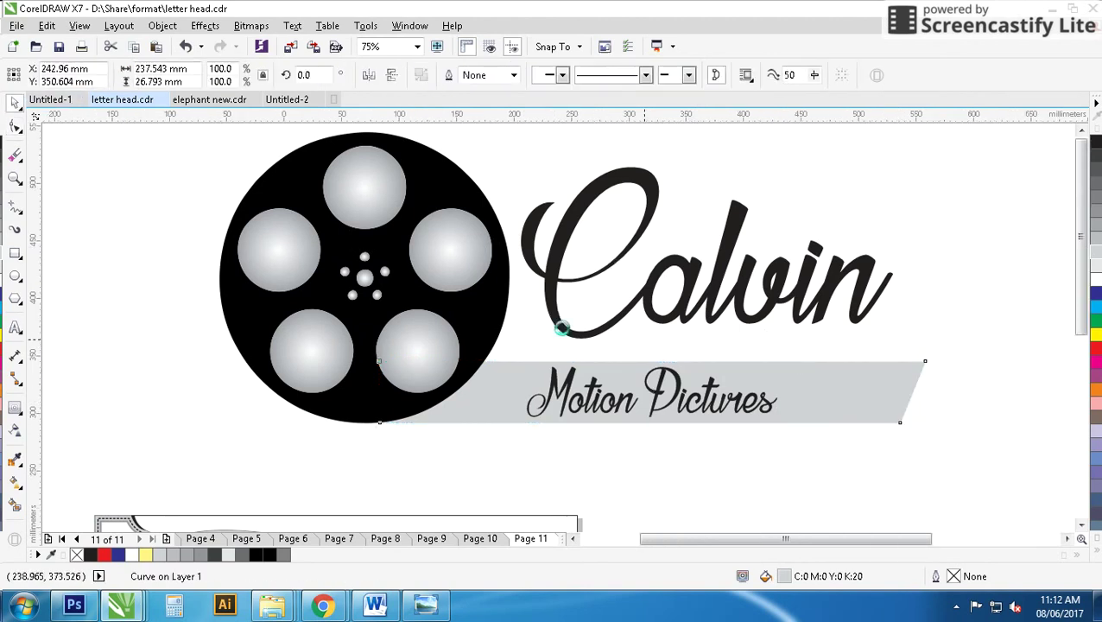
scroll(562, 327, down, 3)
drag(662, 206, 427, 368)
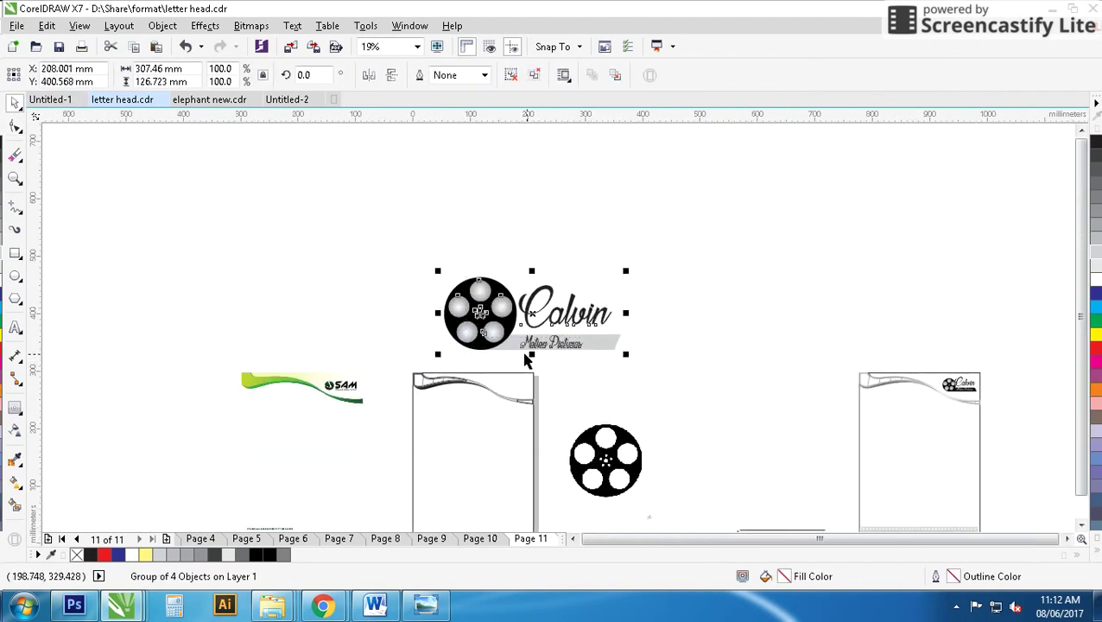
Scale the Calvin logo group down to about 62 × 26 mm and place it at the header's top-right
scroll(525, 361, up, 2)
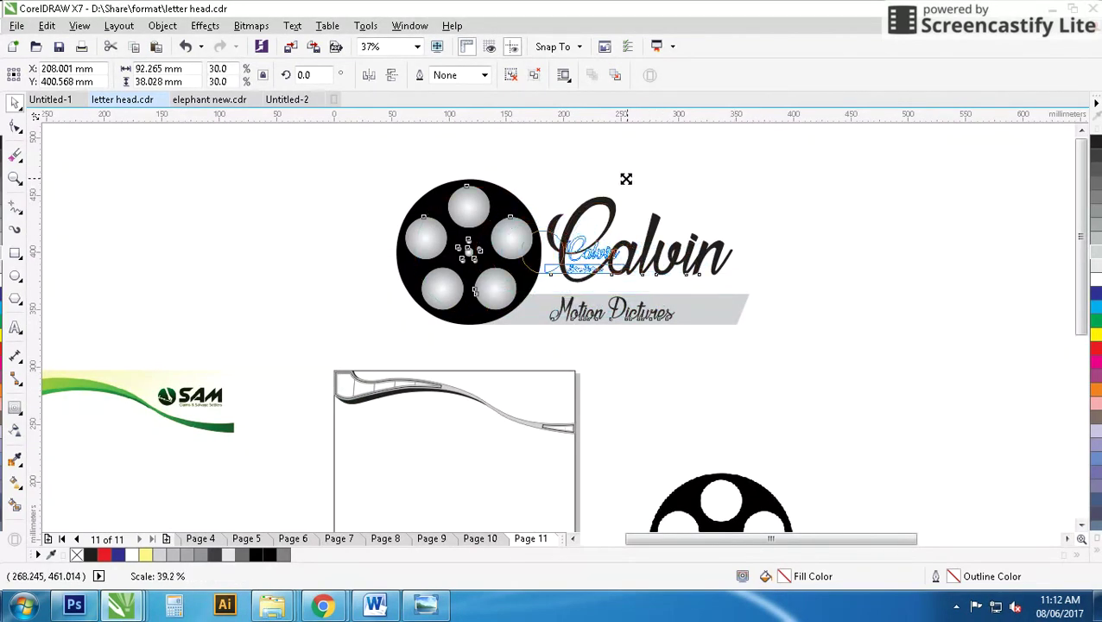
drag(751, 176, 620, 229)
drag(549, 249, 501, 390)
scroll(501, 390, up, 5)
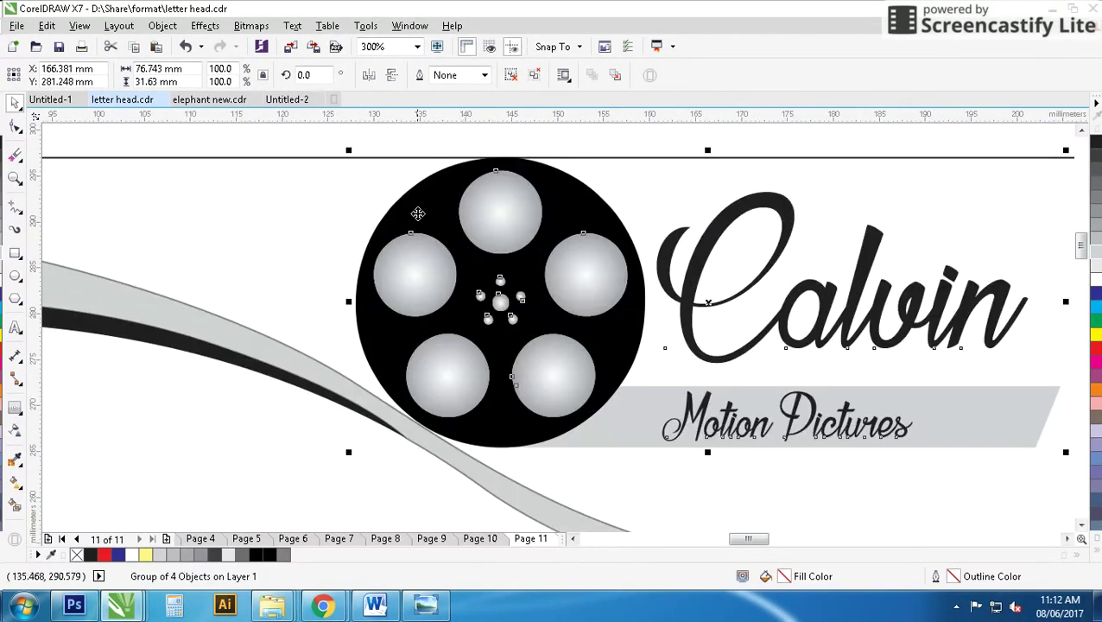
drag(339, 152, 483, 181)
scroll(484, 181, down, 5)
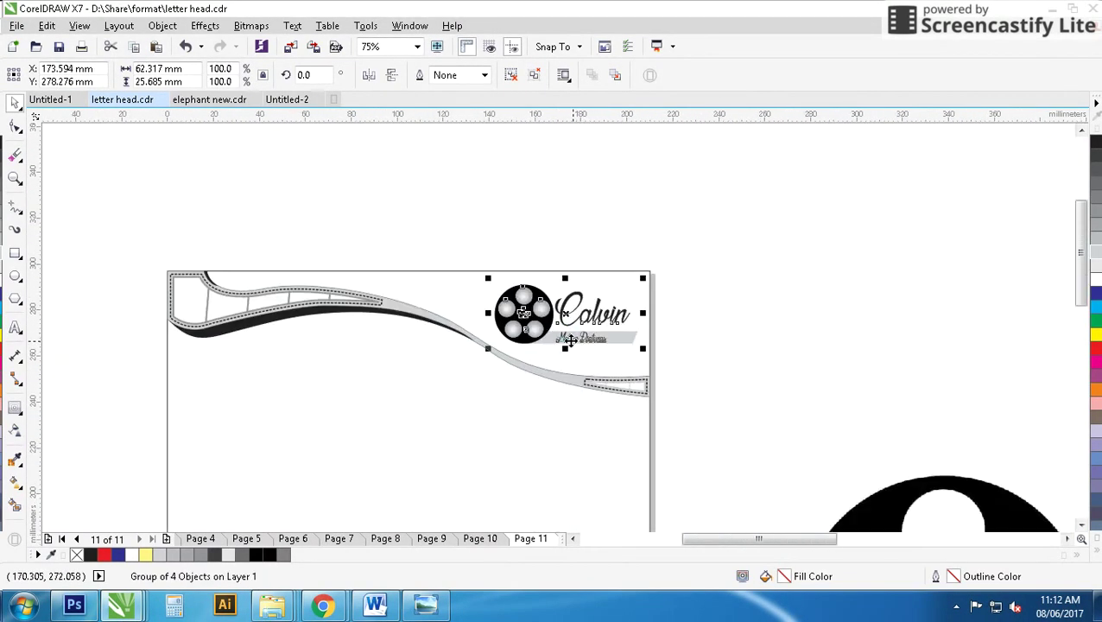
drag(553, 327, 640, 279)
scroll(542, 369, down, 2)
Draw a 210 mm wide band rectangle across the bottom of the page
scroll(564, 319, up, 4)
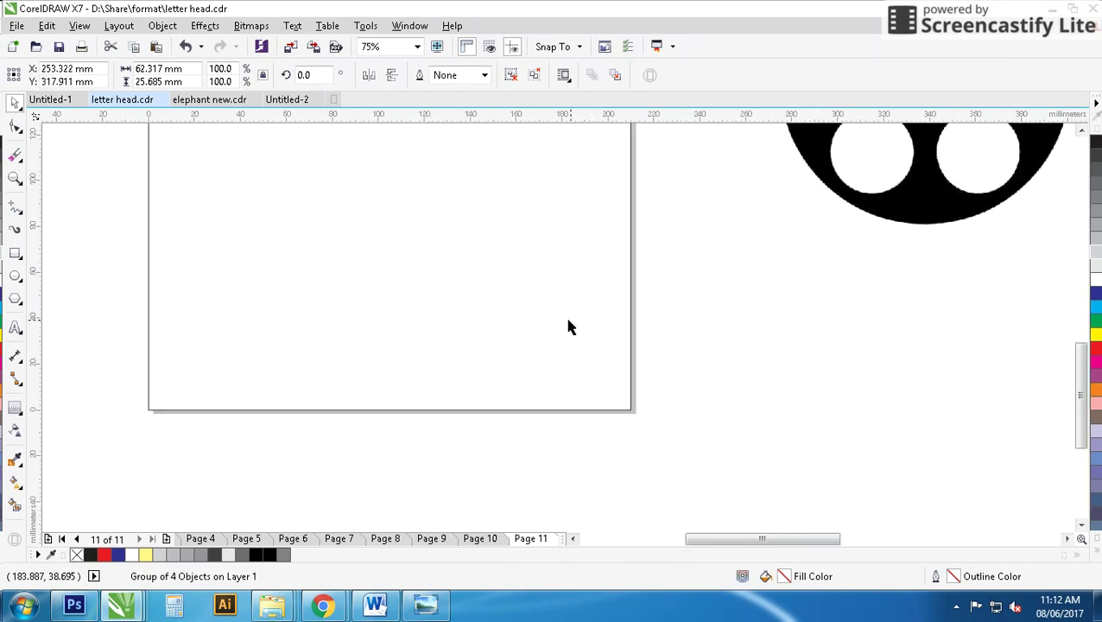
click(375, 366)
click(15, 253)
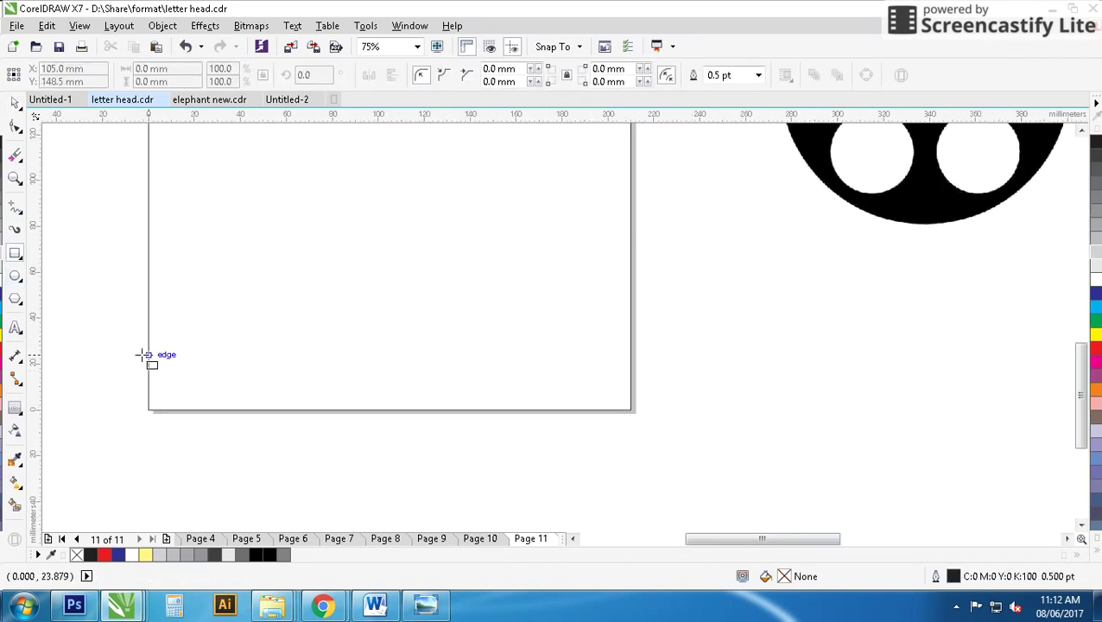
drag(148, 349, 635, 413)
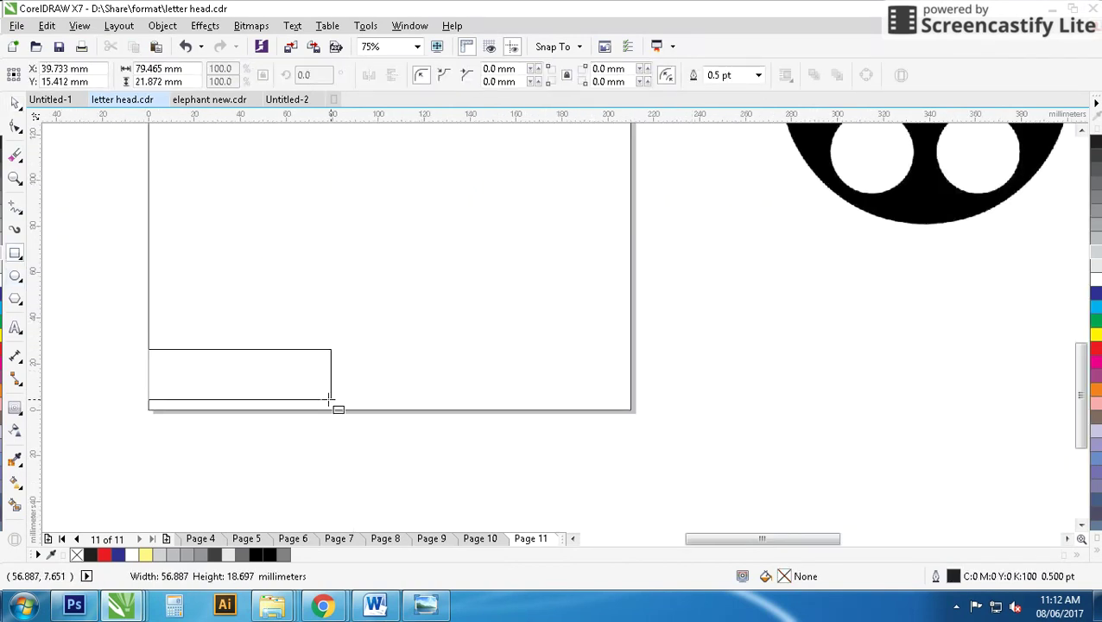
click(16, 103)
scroll(553, 327, down, 3)
scroll(664, 397, up, 3)
Draw a small sprocket hole at the band's top-left with 1.1 mm rounded corners
key(Escape)
click(15, 254)
scroll(360, 309, up, 3)
drag(444, 305, 503, 339)
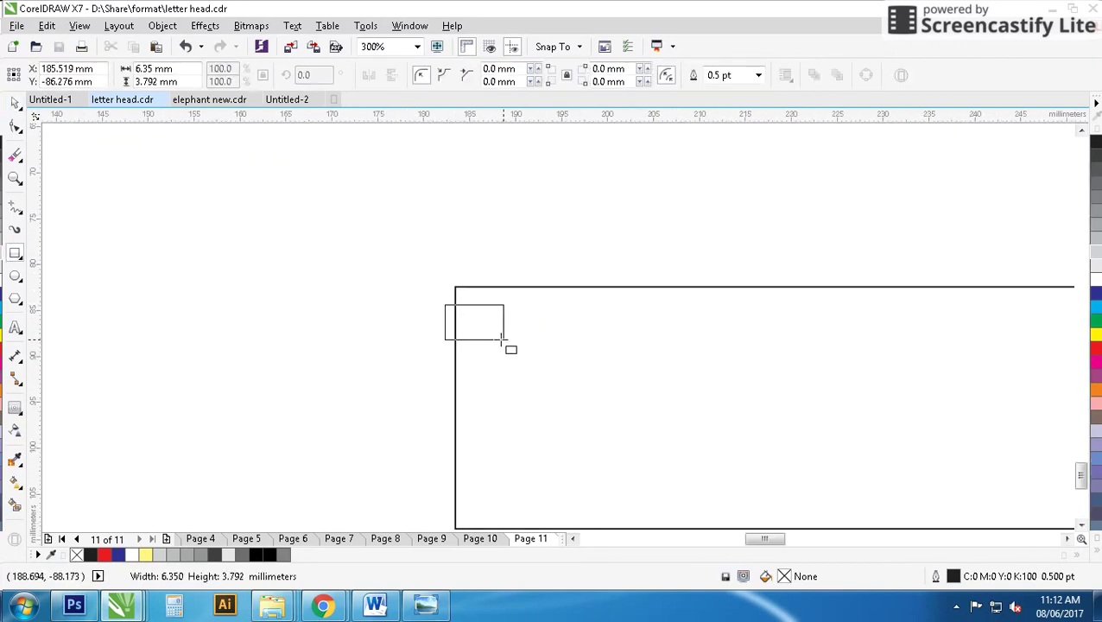
key(F10)
mouse_move(445, 304)
mouse_down()
mouse_move(581, 327)
mouse_move(557, 329)
mouse_up()
click(15, 102)
scroll(638, 342, down, 2)
Duplicate the hole four times with Ctrl+D and make the band 29.567 mm tall
key(ctrl+d)
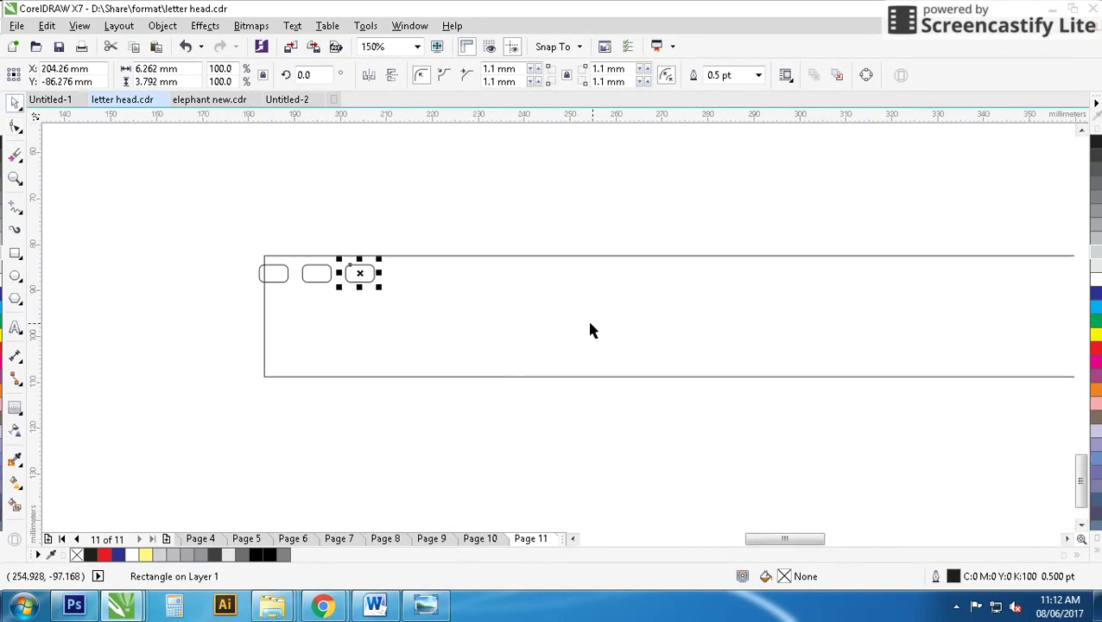
key(ctrl+d)
scroll(596, 333, down, 2)
key(ctrl+d)
key(ctrl+d)
key(ctrl+d)
key(ctrl+d)
key(ctrl+d)
key(ctrl+d)
key(ctrl+d)
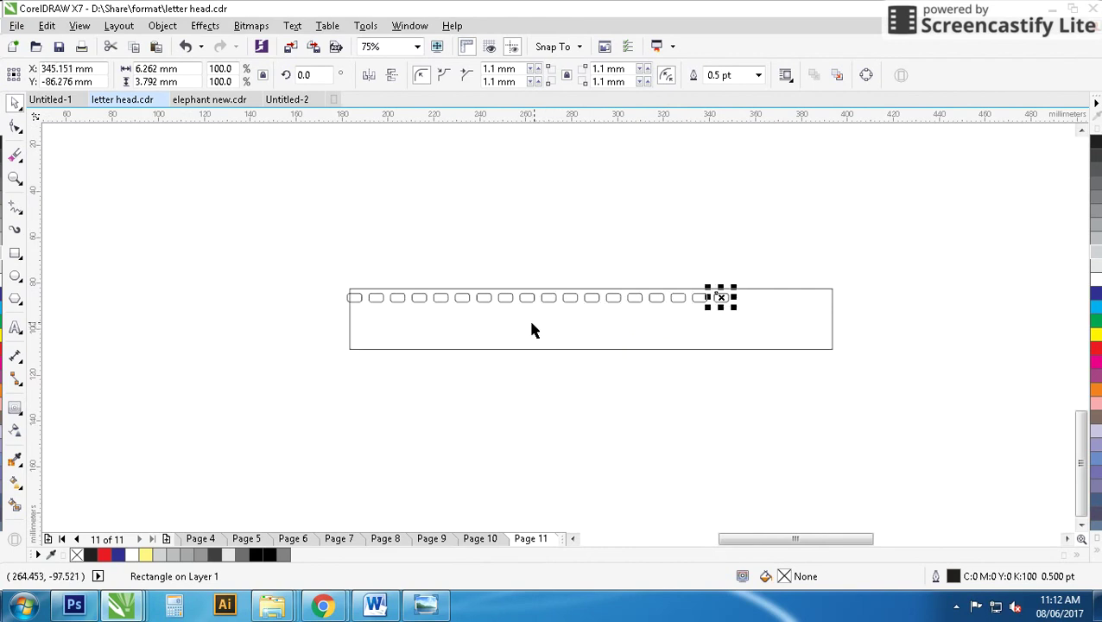
key(ctrl+d)
key(ctrl+d)
key(ctrl+d)
click(568, 350)
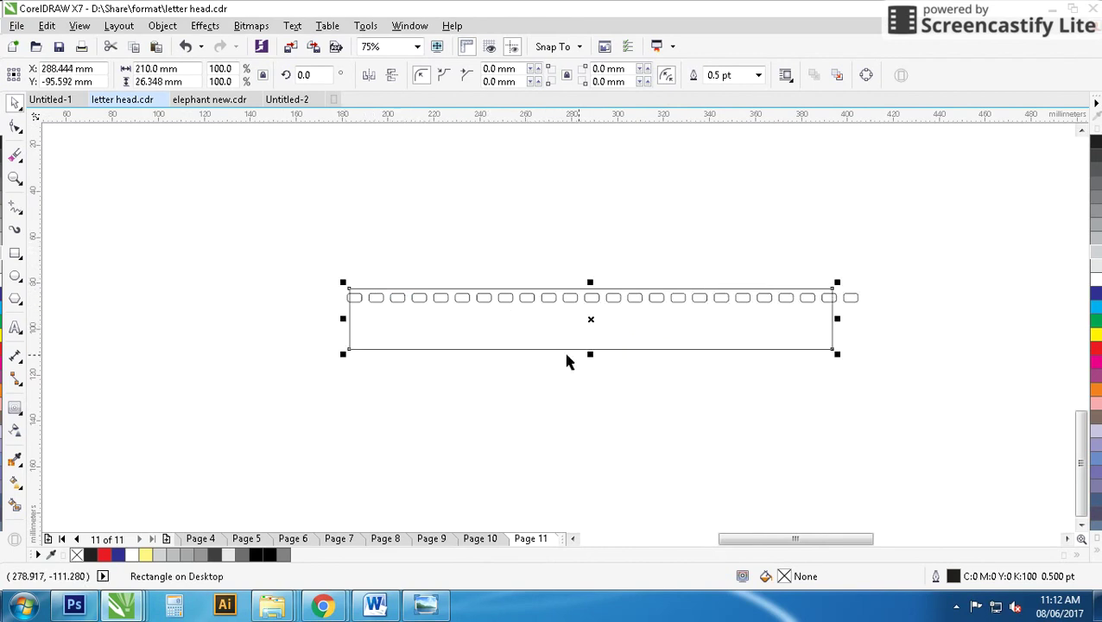
drag(588, 354, 593, 359)
Group the row of holes and narrow it to fit the band's width
drag(241, 248, 872, 317)
key(ctrl+g)
click(834, 297)
shift+click(851, 297)
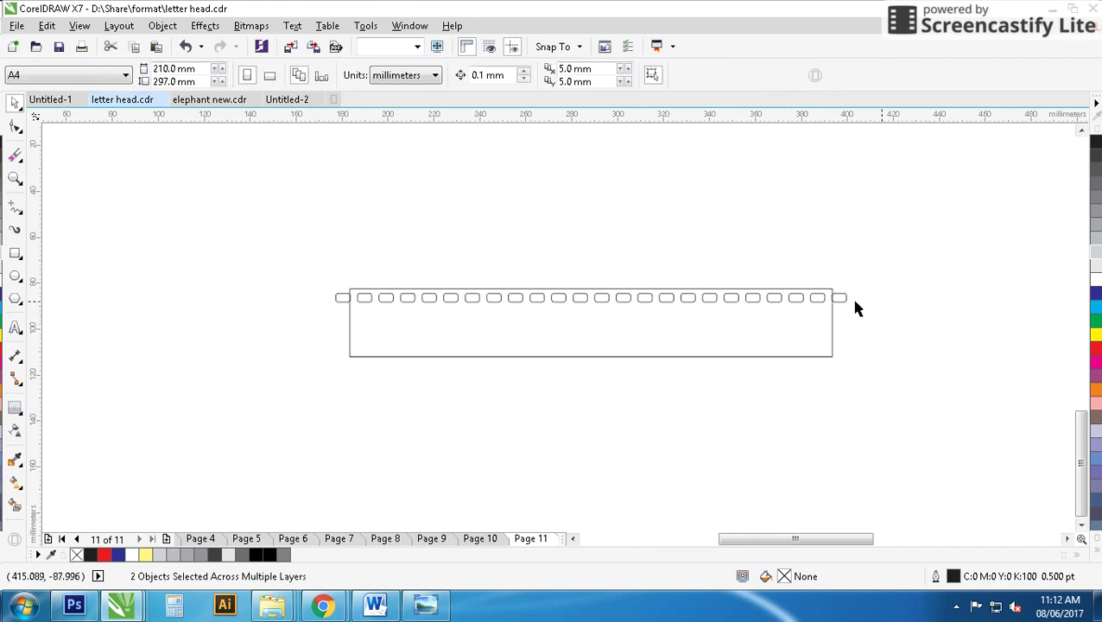
scroll(876, 296, up, 2)
drag(633, 315, 603, 315)
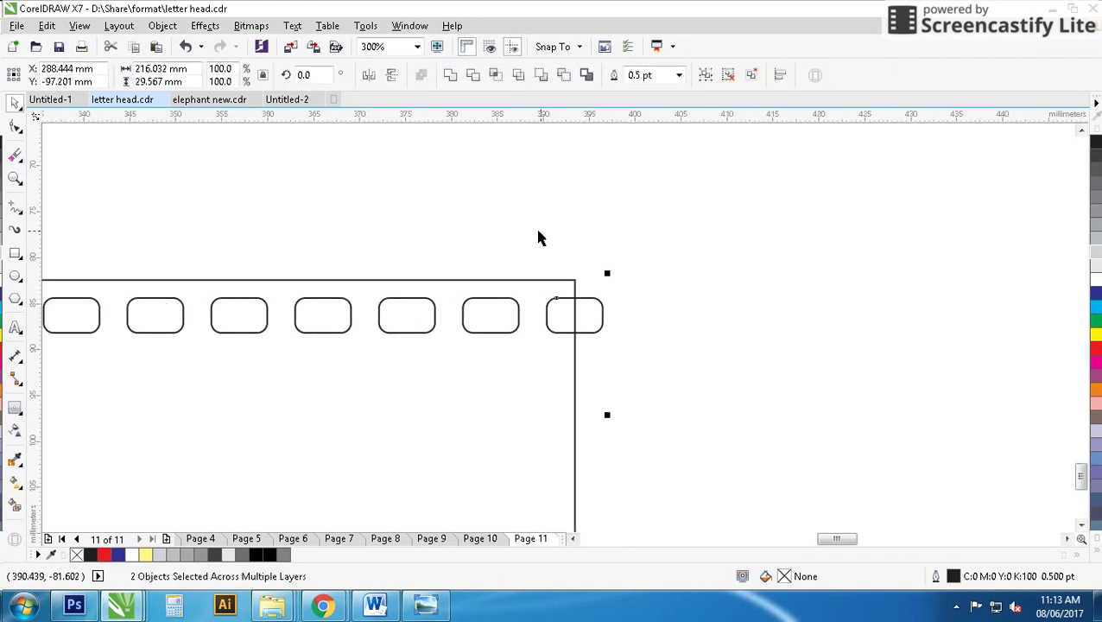
Copy the hole row to the band's bottom edge, trim the holes out, and move the address text onto the strip
click(652, 249)
scroll(583, 319, down, 1)
drag(557, 332, 562, 428)
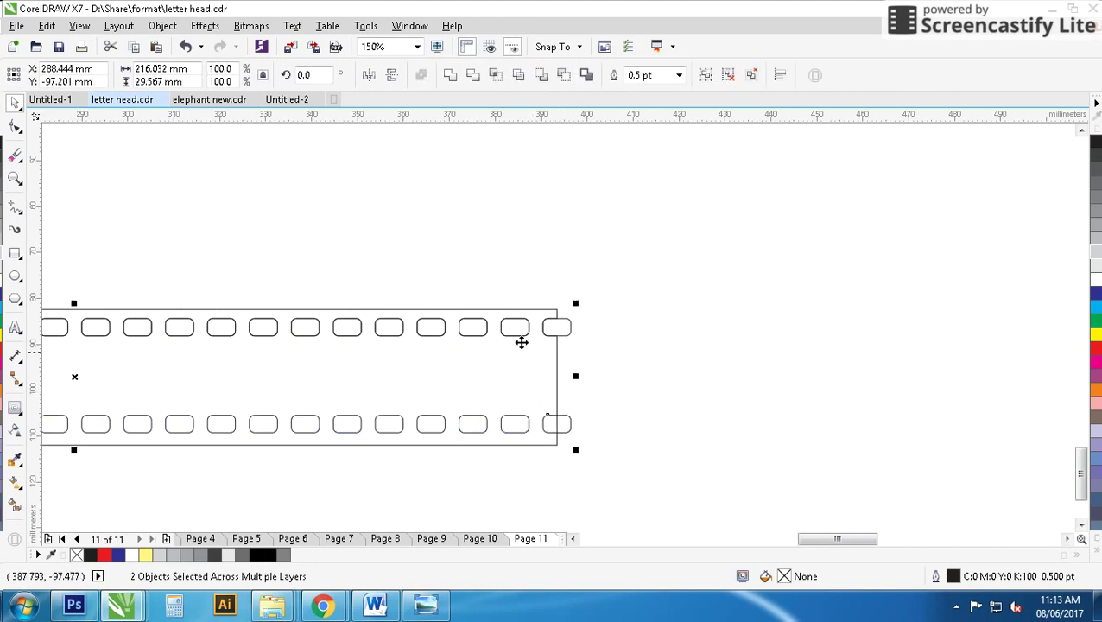
click(473, 75)
click(627, 384)
scroll(558, 329, down, 4)
drag(558, 329, 241, 400)
click(736, 232)
drag(772, 205, 519, 345)
Centre the address text on the film strip horizontally and vertically
scroll(411, 356, up, 2)
shift+click(551, 327)
key(c)
key(e)
click(822, 339)
Give the strip a very pale K10 grey fill with no outline, behind the address text
click(795, 315)
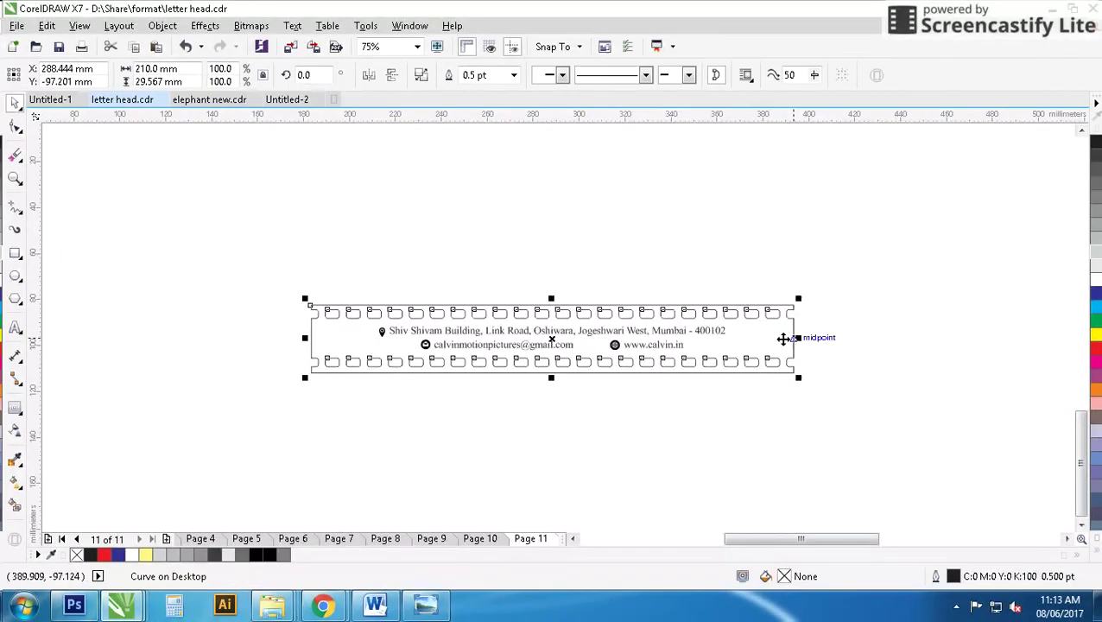
click(1094, 423)
click(1096, 541)
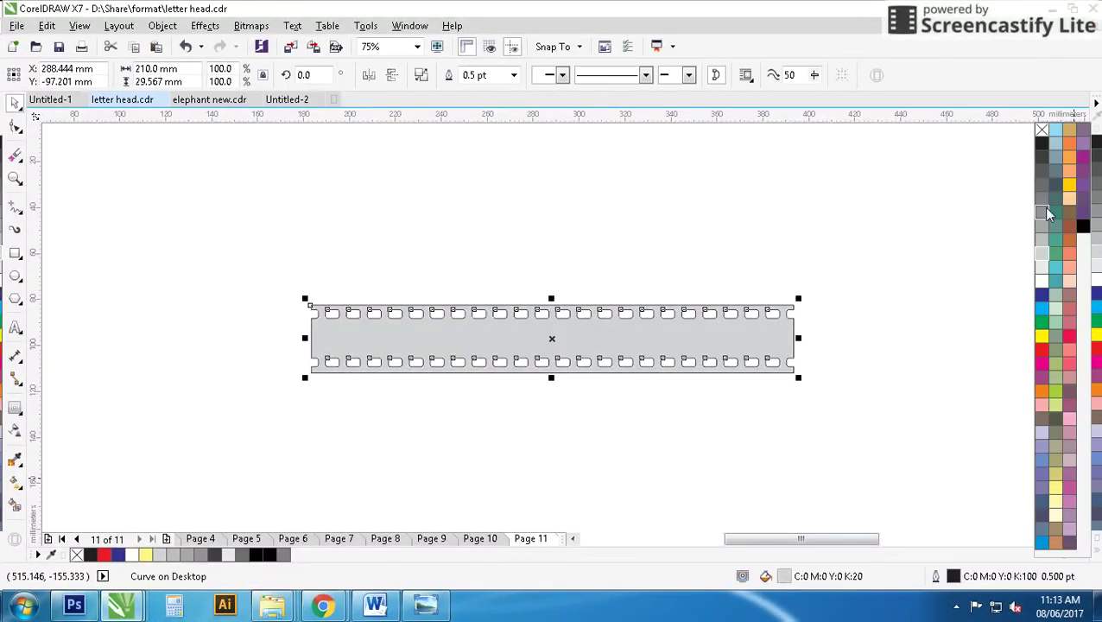
right_click(1041, 132)
click(1042, 230)
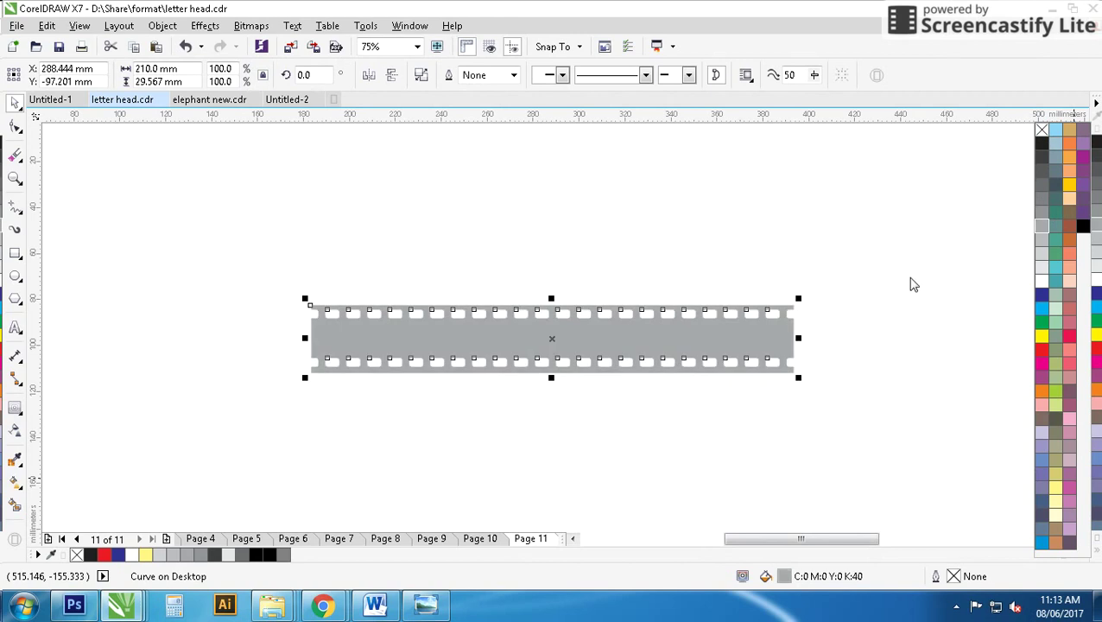
key(shift+Page_Down)
click(1040, 272)
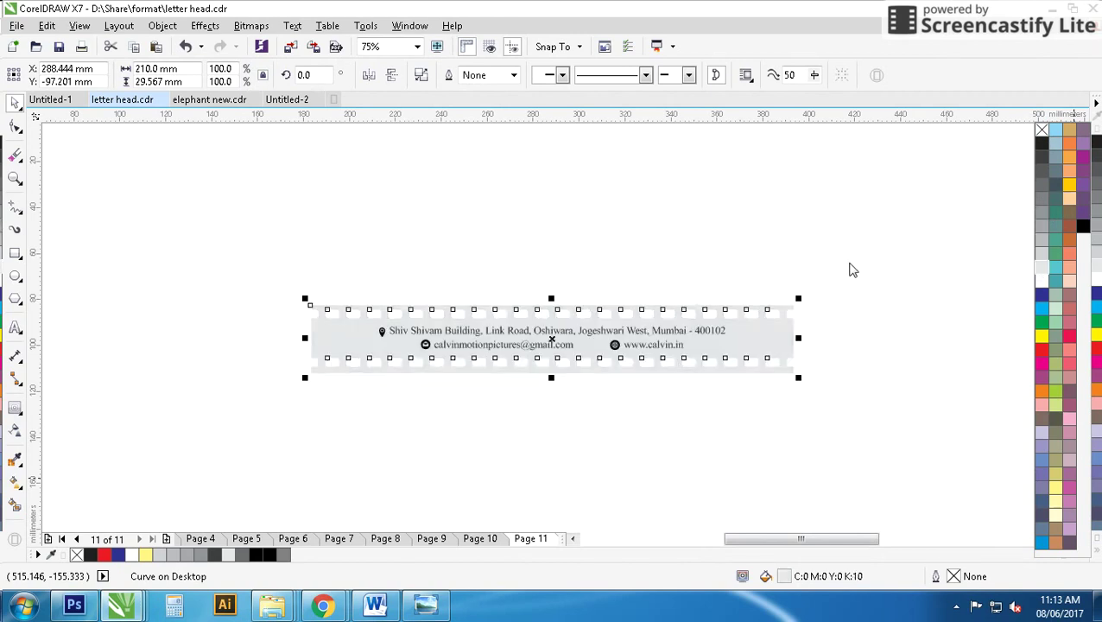
Group the strip with the address text and place the footer along the page's bottom edge
drag(849, 270, 241, 423)
key(ctrl+g)
mouse_move(553, 339)
mouse_down()
mouse_move(558, 329)
mouse_move(381, 177)
mouse_up()
scroll(381, 177, up, 3)
click(551, 253)
drag(467, 332, 494, 363)
key(ctrl+z)
mouse_move(933, 418)
mouse_down()
mouse_move(875, 292)
mouse_move(843, 293)
mouse_up()
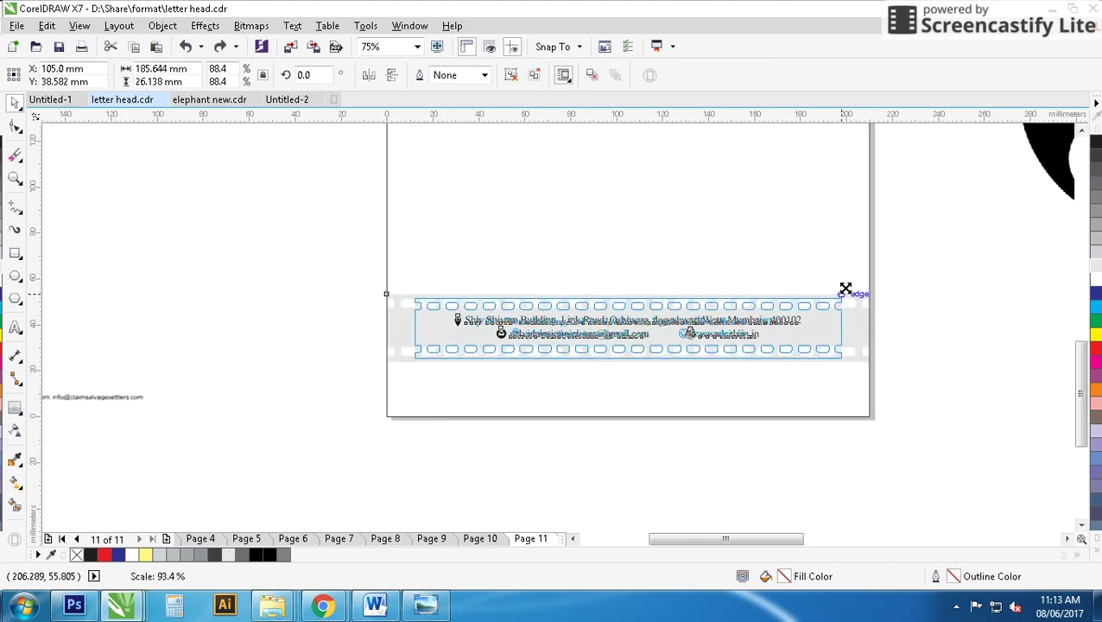
drag(625, 327, 626, 372)
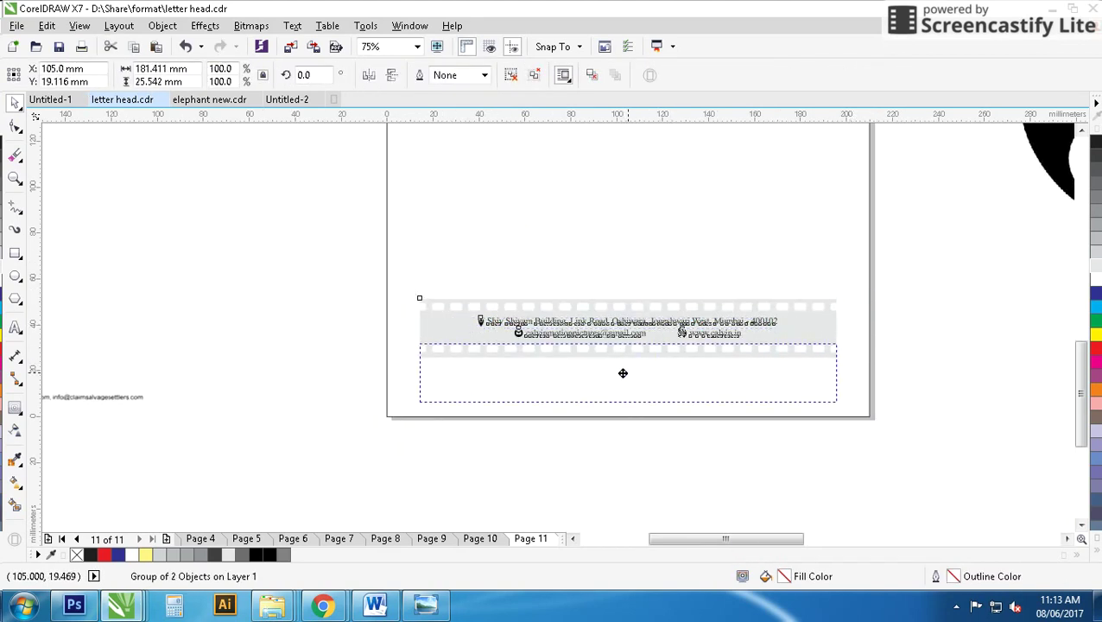
Move a copy of the Calvin logo off to the left of the page
click(655, 468)
scroll(552, 319, down, 2)
scroll(543, 282, down, 2)
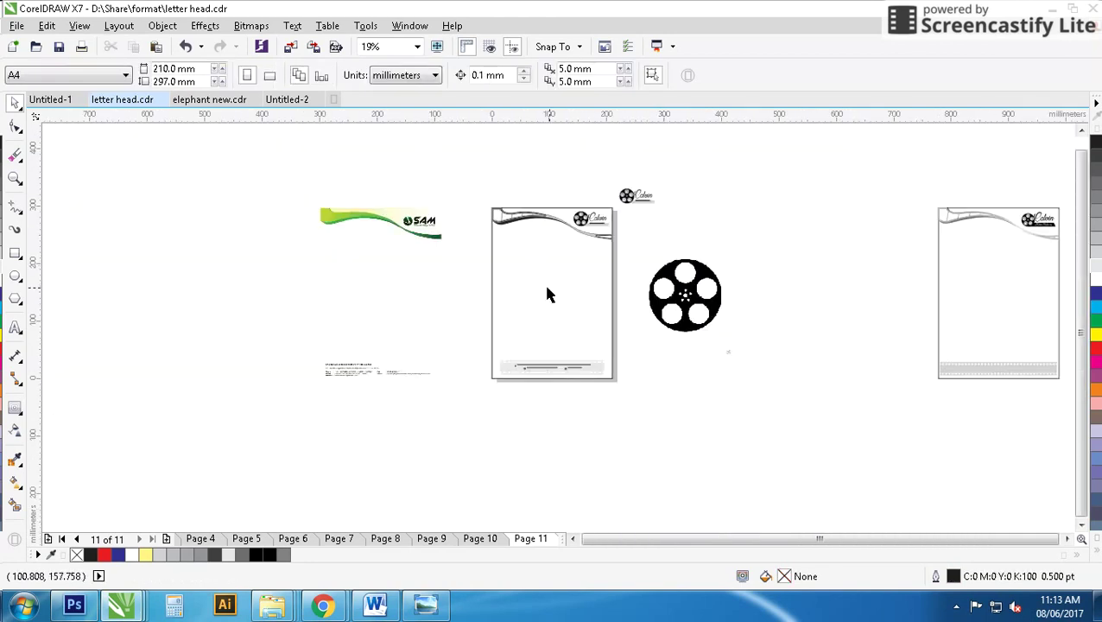
scroll(605, 259, up, 2)
click(643, 190)
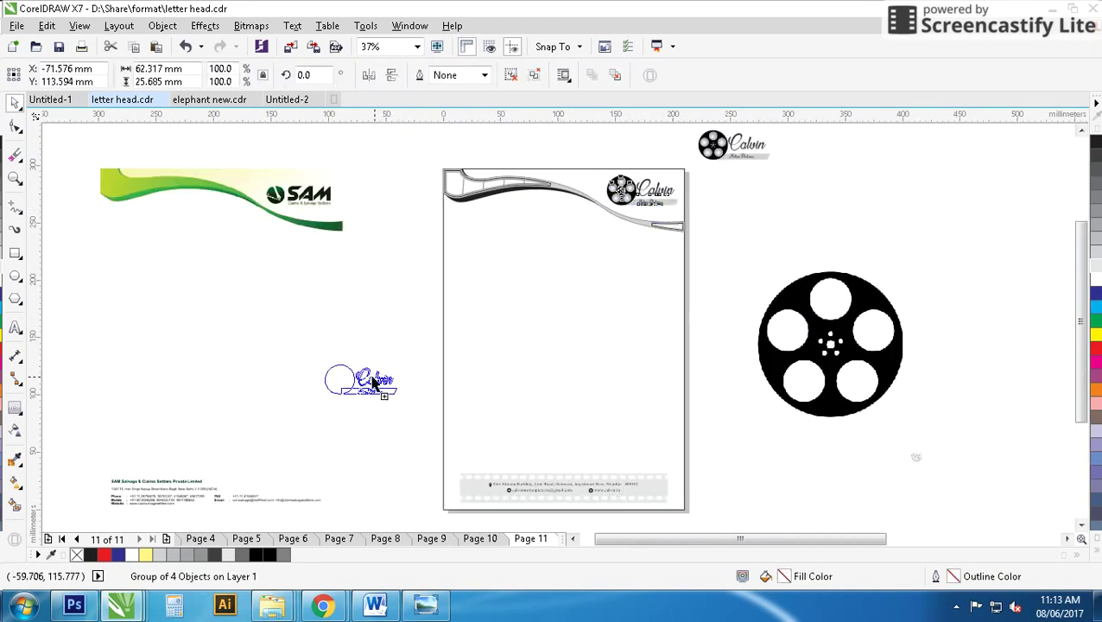
drag(644, 190, 360, 381)
scroll(360, 381, up, 4)
Turn the reel's circles into white holes and fill the logo pale grey
ctrl+click(866, 308)
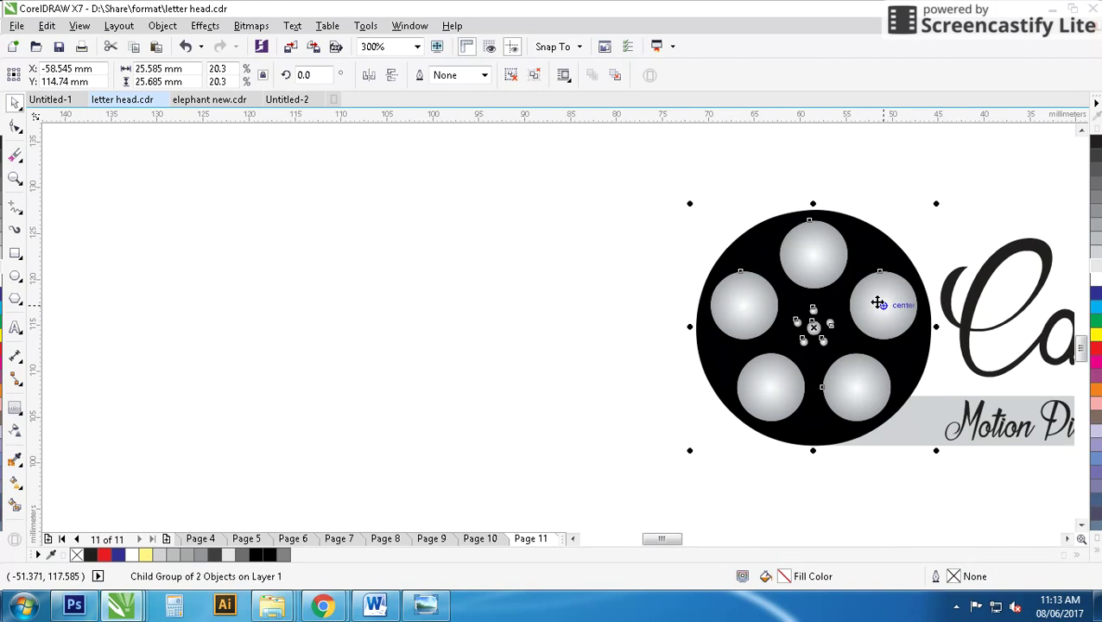
scroll(873, 305, down, 2)
ctrl+click(540, 316)
scroll(519, 311, right, 1)
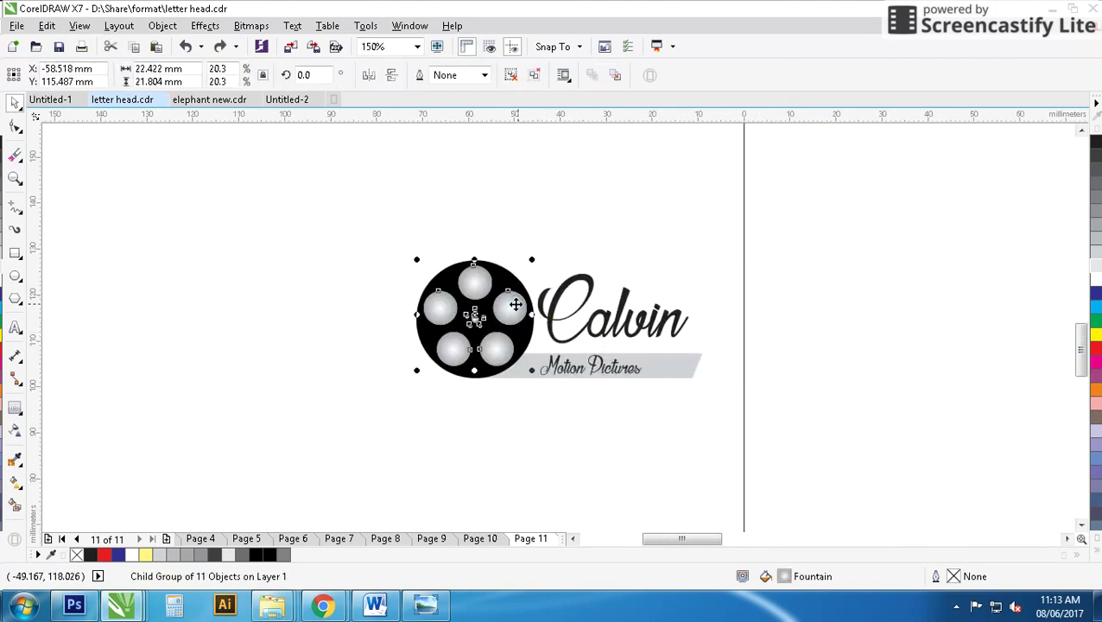
ctrl+click(521, 337)
click(519, 328)
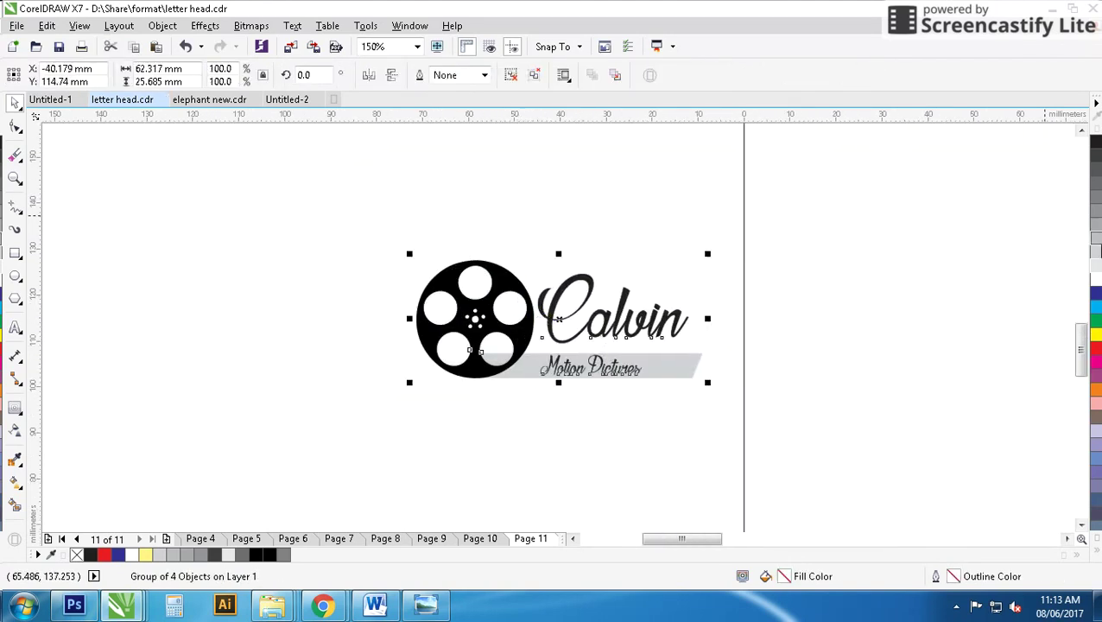
click(1095, 266)
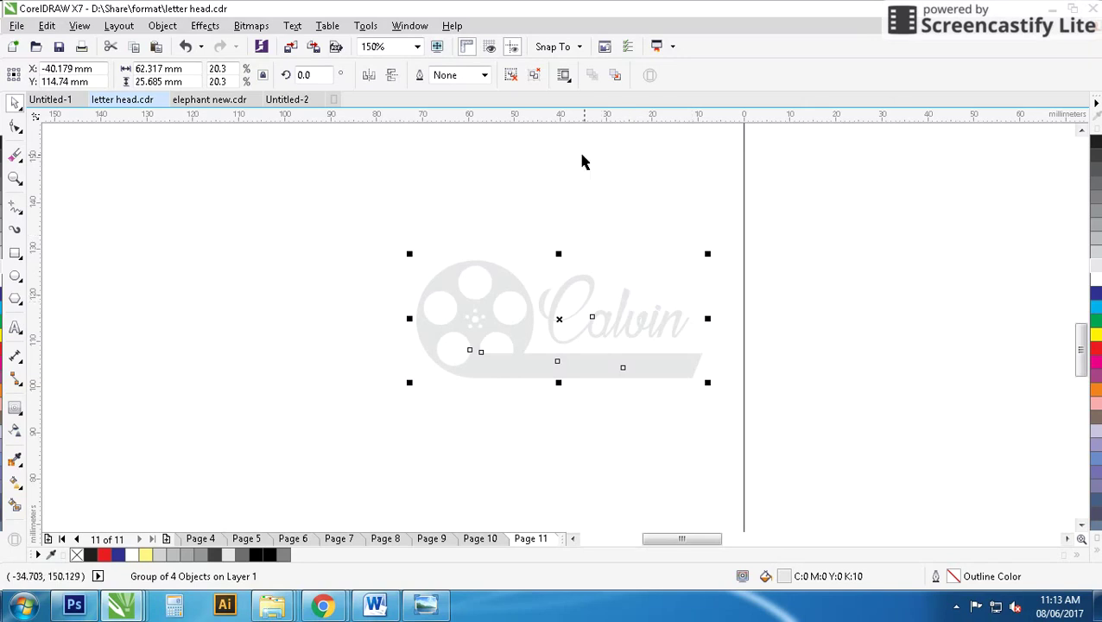
key(Escape)
Cut the Motion Pictures lettering out of the grey bar and reselect the lettering with the bar
drag(538, 361, 544, 360)
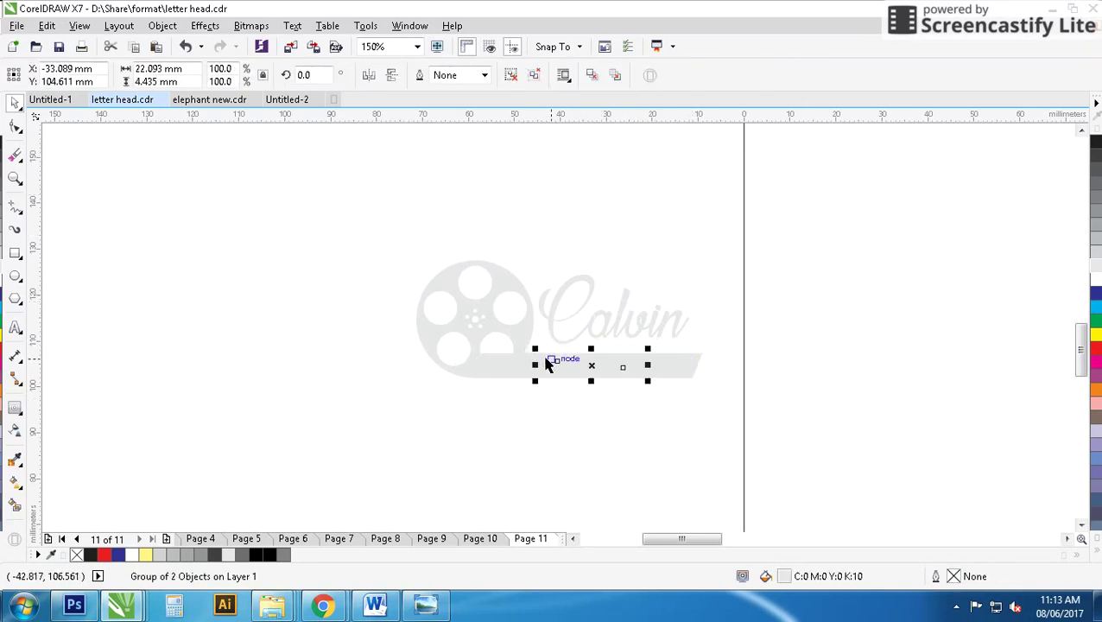
scroll(515, 325, up, 2)
click(495, 75)
drag(803, 421, 726, 389)
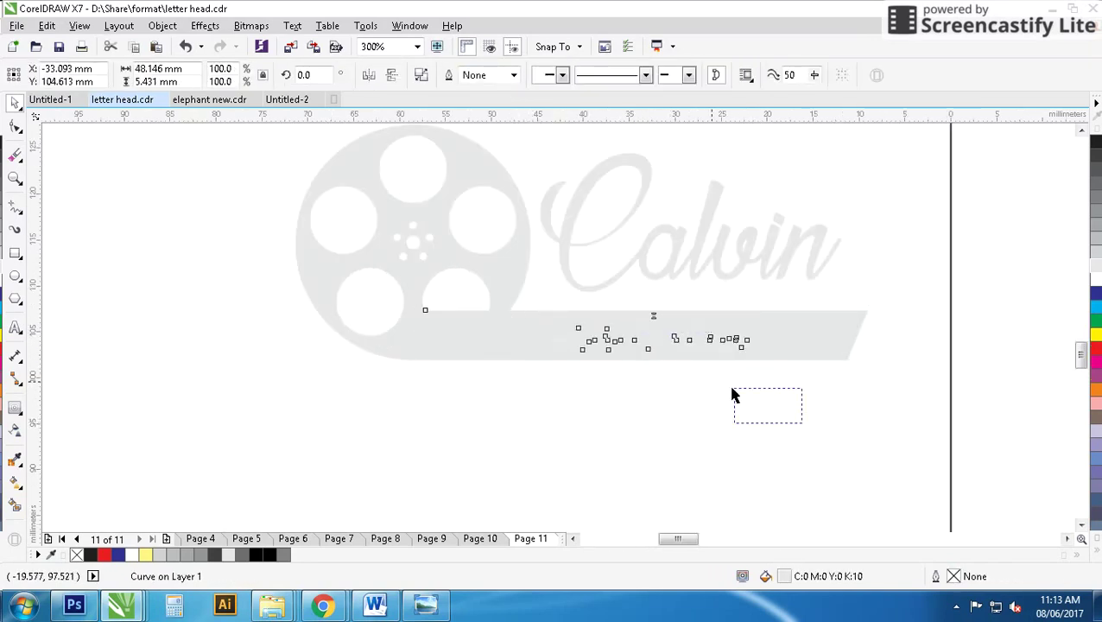
click(632, 350)
drag(631, 350, 640, 394)
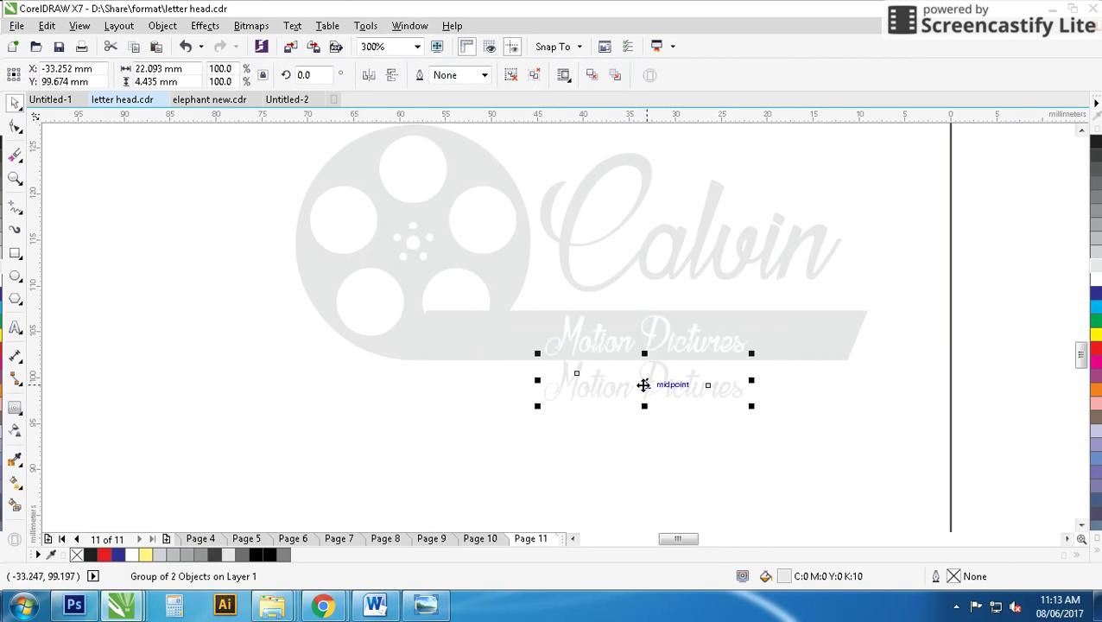
key(Escape)
key(Escape)
click(649, 365)
shift+click(670, 365)
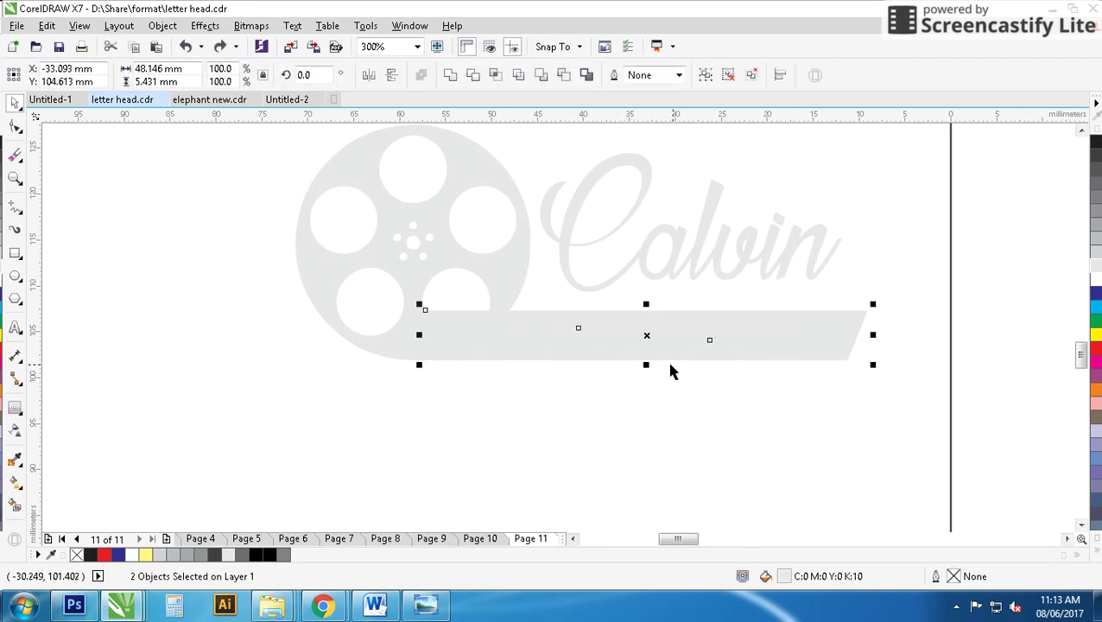
drag(852, 406, 500, 269)
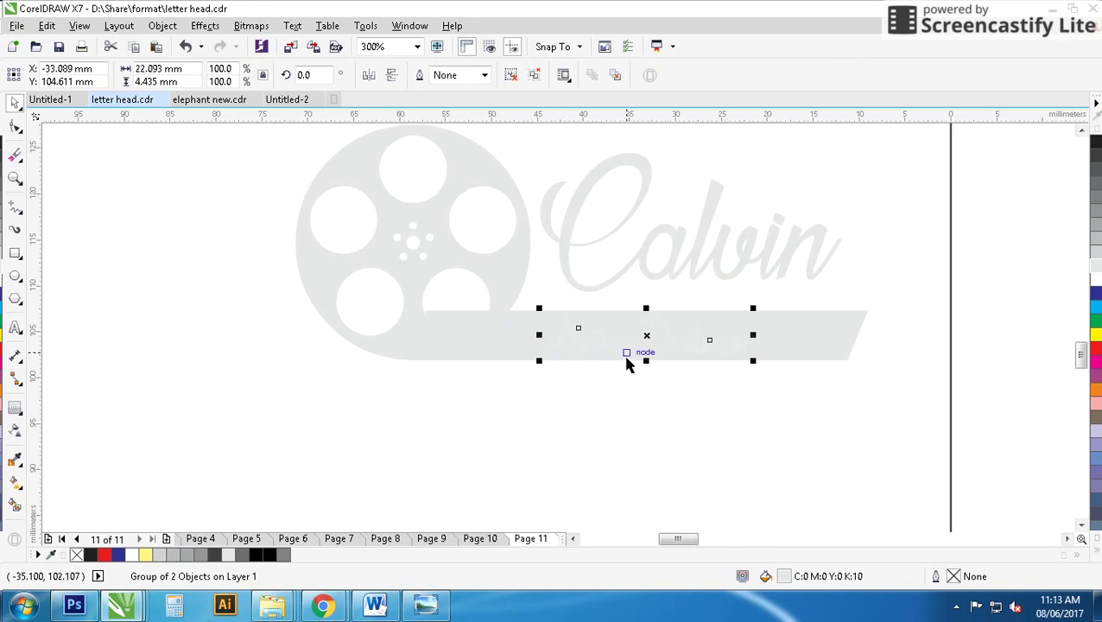
scroll(521, 316, down, 1)
Ungroup the logo into its parts and make the reel holes plain white
key(ctrl+a)
key(ctrl+g)
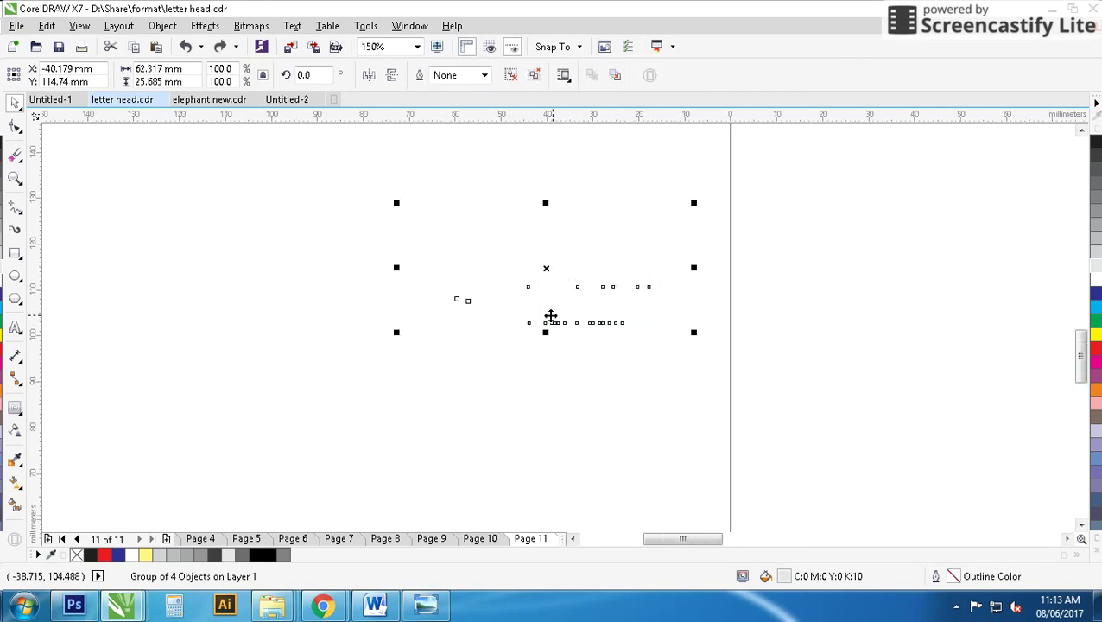
click(511, 76)
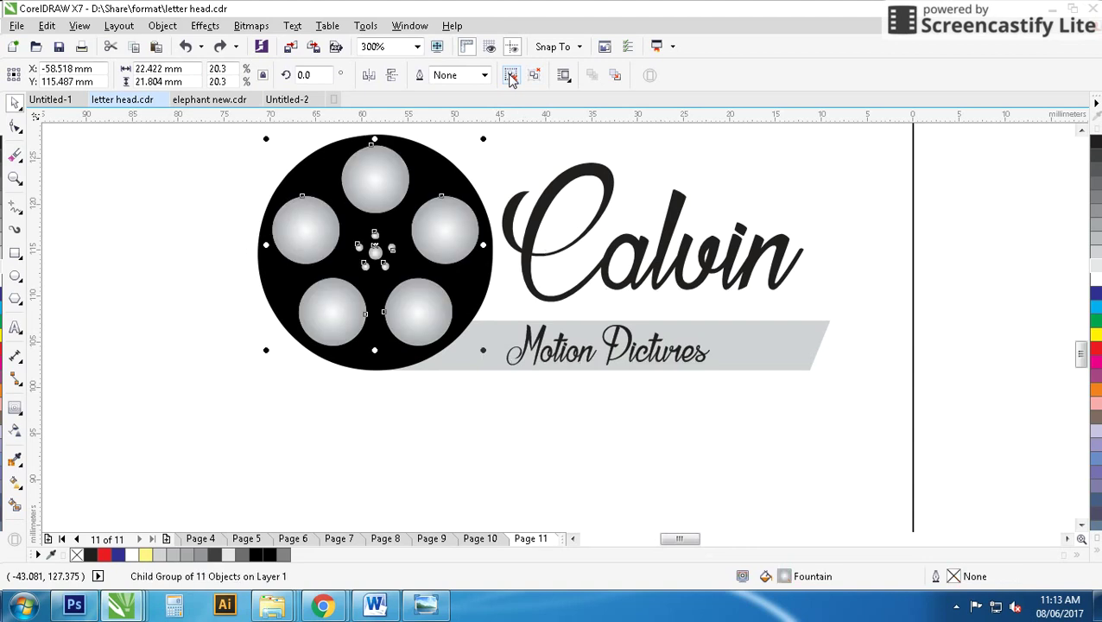
click(1094, 283)
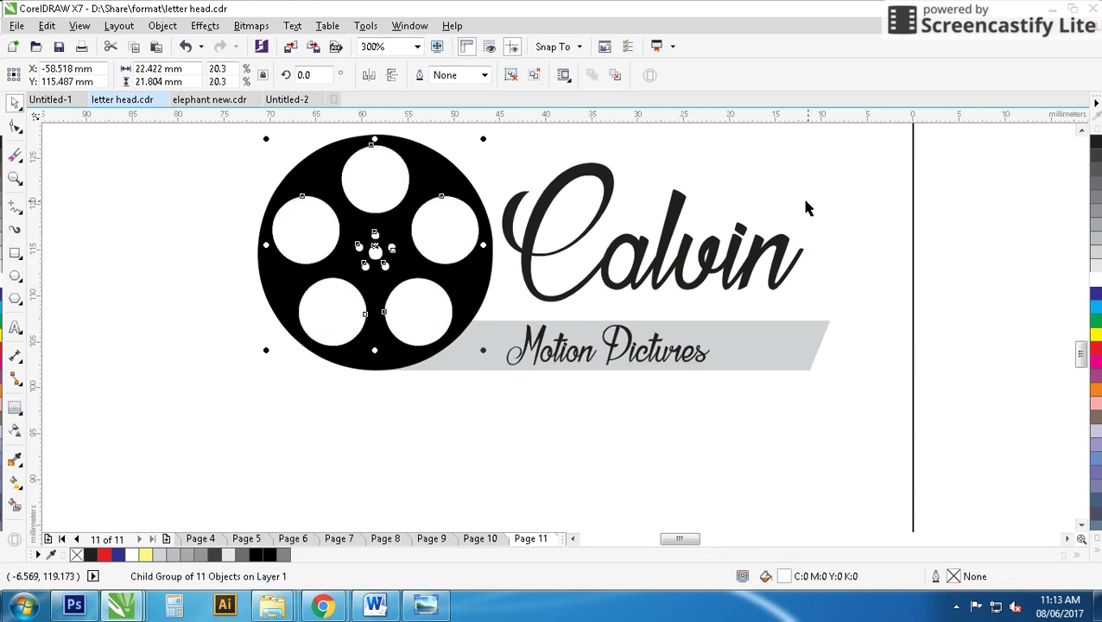
click(1096, 273)
key(ctrl+z)
Colour the reel ring and Calvin lettering light grey and the Motion Pictures text white
ctrl+click(466, 181)
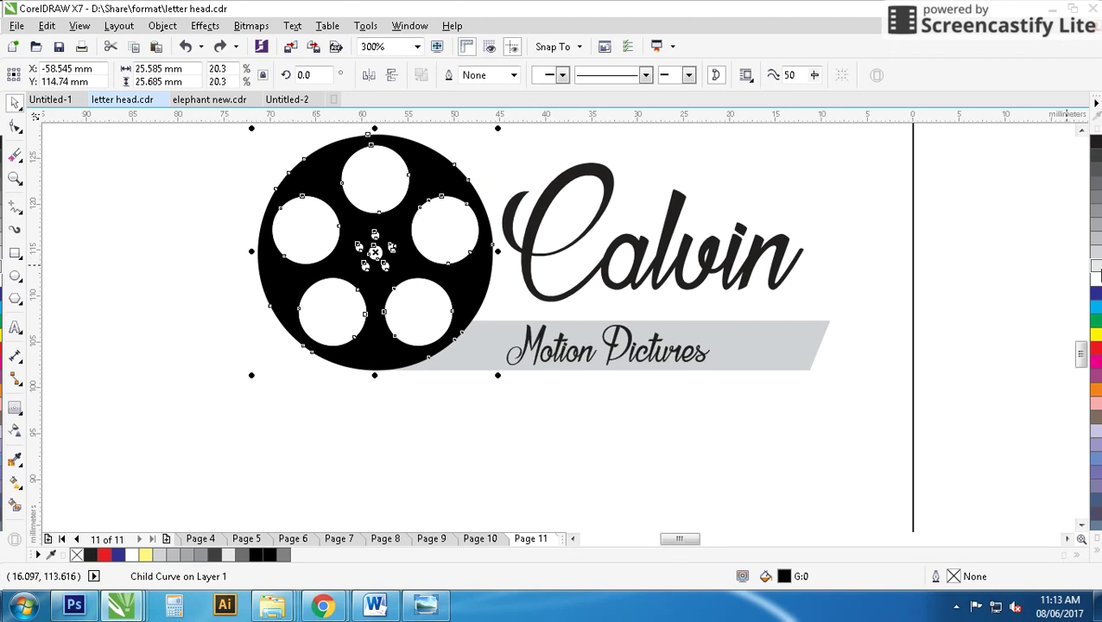
click(1095, 273)
ctrl+click(736, 247)
click(1096, 273)
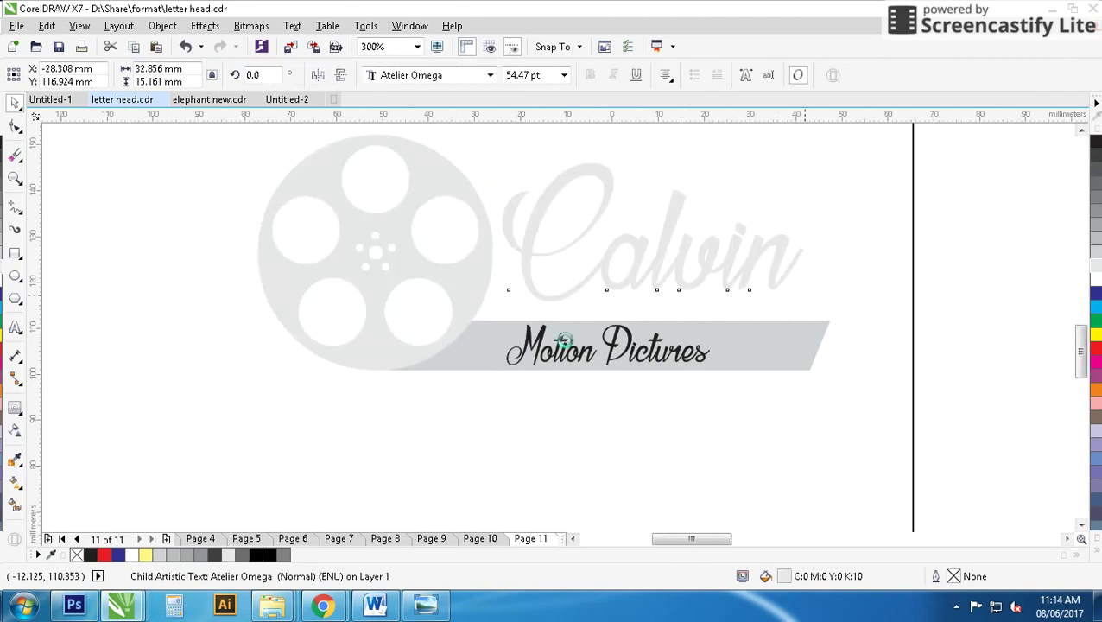
scroll(533, 380, down, 1)
ctrl+click(479, 359)
click(1096, 275)
drag(581, 413, 177, 214)
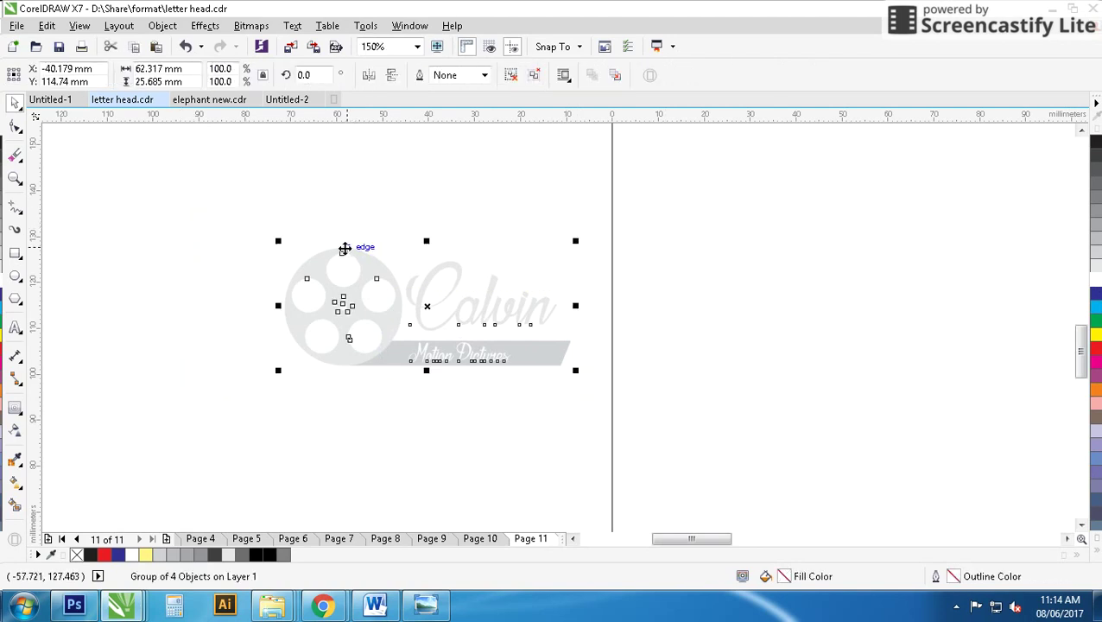
Scale the faded logo to about 182 × 75 mm across the page centre, delete the spare black reel, and ungroup it
scroll(446, 317, down, 2)
drag(649, 259, 705, 221)
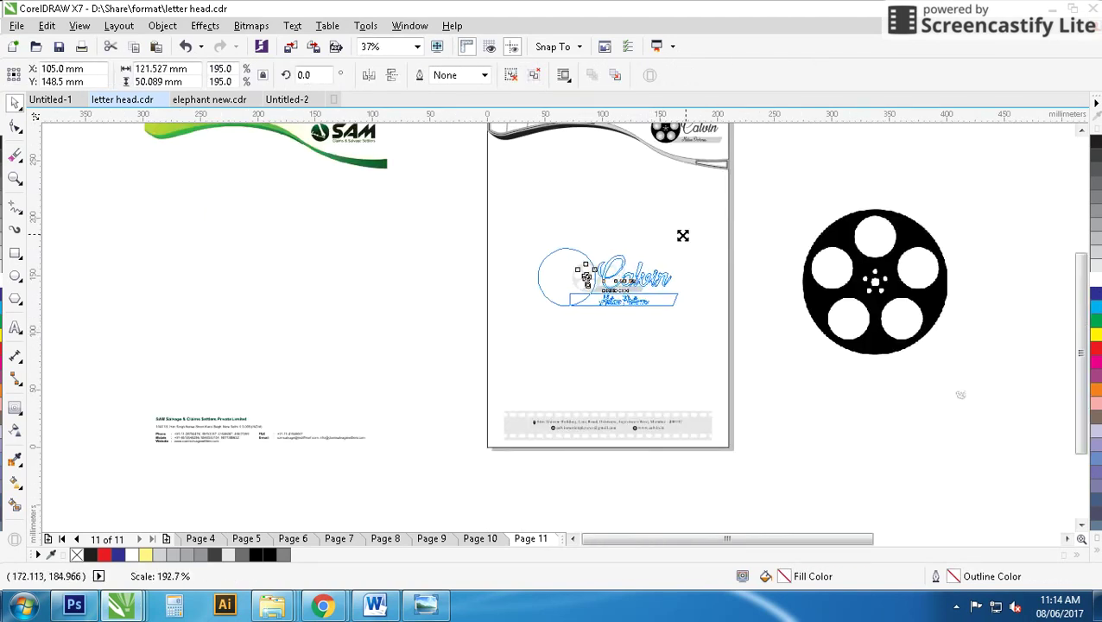
click(875, 282)
key(Delete)
click(656, 310)
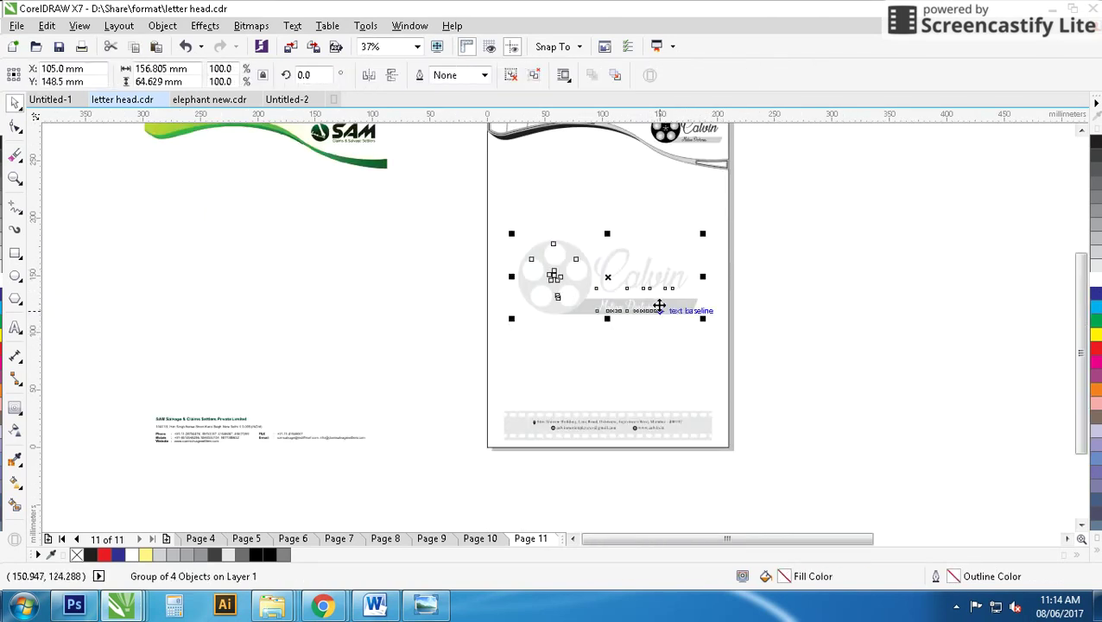
drag(705, 237, 718, 228)
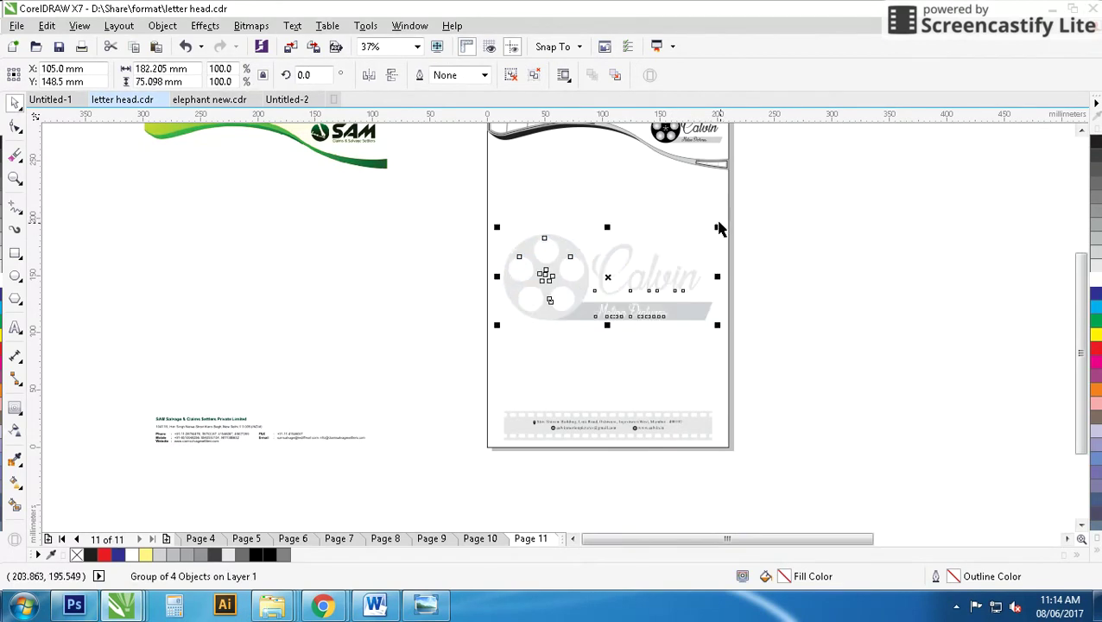
click(511, 76)
drag(772, 229, 445, 371)
scroll(518, 337, down, 2)
Delete the leftover logo copy lying beside the letterhead page
scroll(604, 324, down, 1)
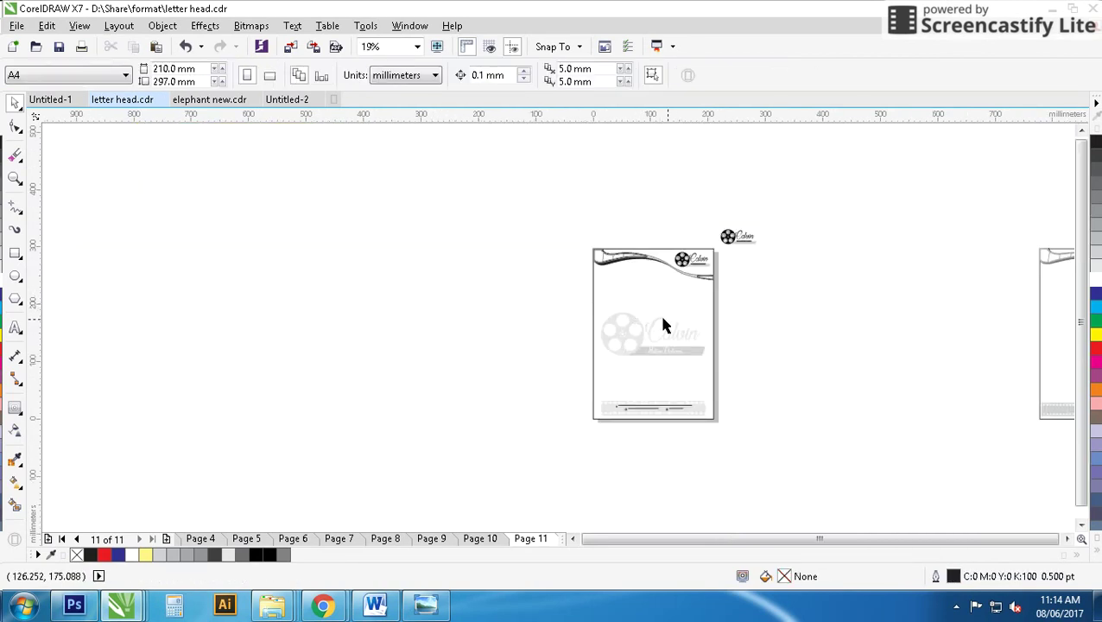
scroll(664, 325, up, 2)
key(Delete)
scroll(558, 352, down, 2)
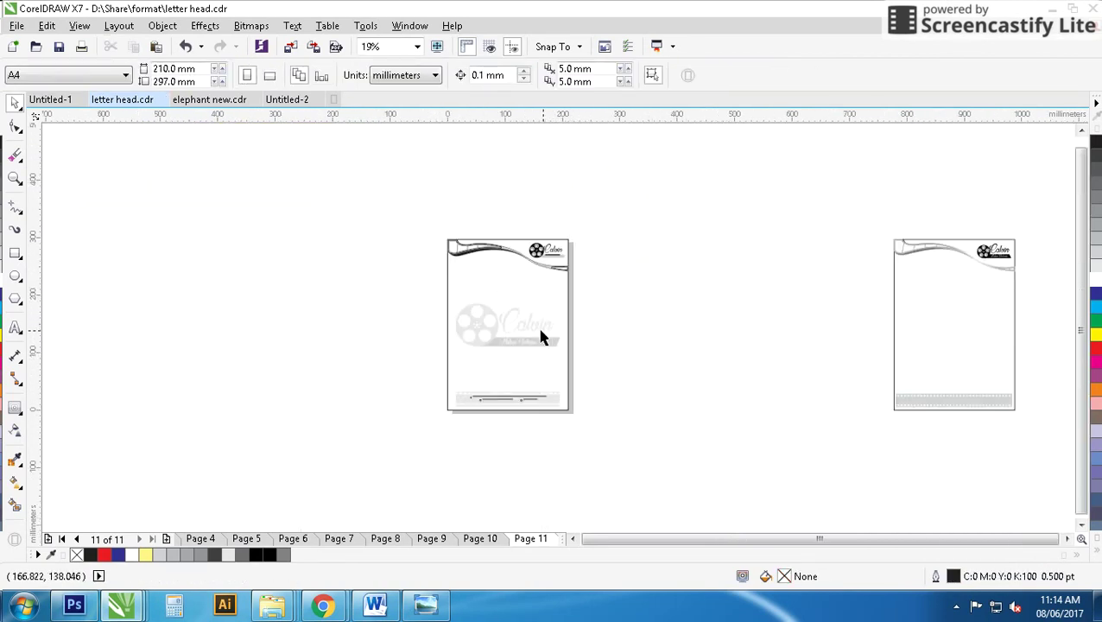
scroll(544, 322, up, 2)
Select the page border, check the colour palette, and zoom to frame the whole page
click(577, 259)
click(1097, 551)
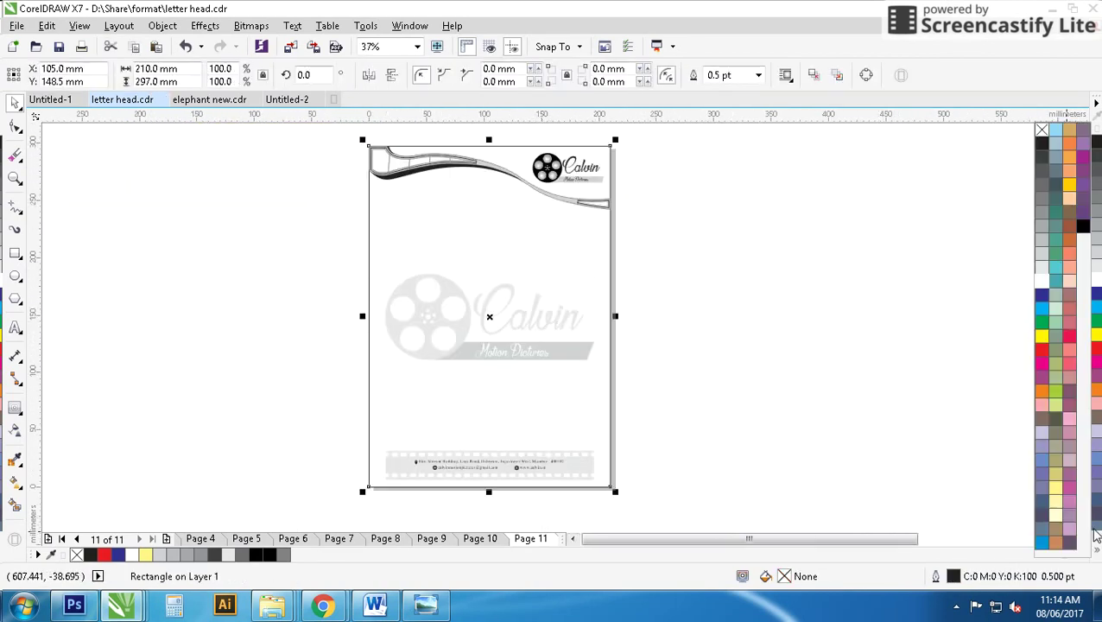
click(1041, 133)
click(751, 219)
key(z)
mouse_move(357, 140)
mouse_down()
mouse_move(594, 489)
mouse_move(615, 488)
mouse_up()
Preview the finished letterhead full screen with F9, then exit the preview
click(16, 103)
key(F9)
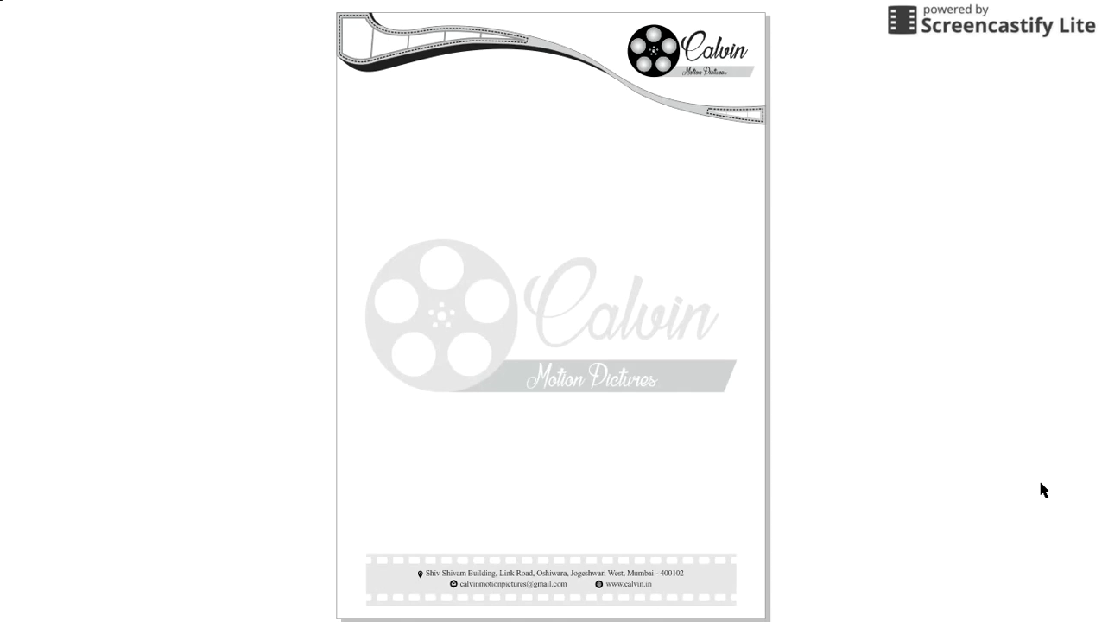
key(Escape)
Remove the outline from the grey header swoosh
scroll(601, 184, up, 5)
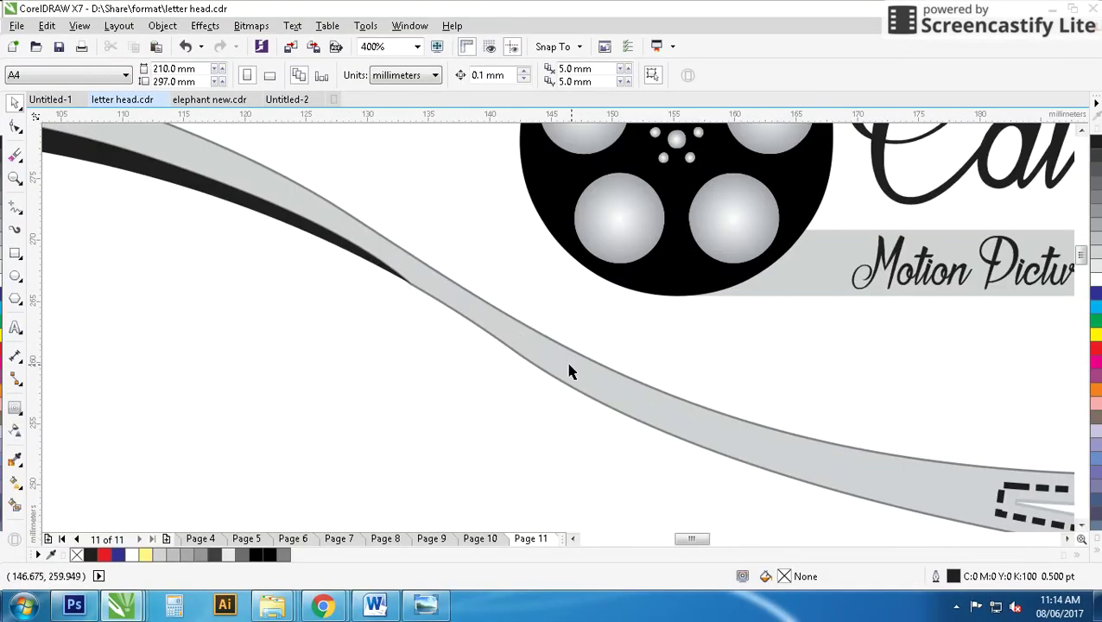
drag(568, 369, 644, 425)
ctrl+click(851, 469)
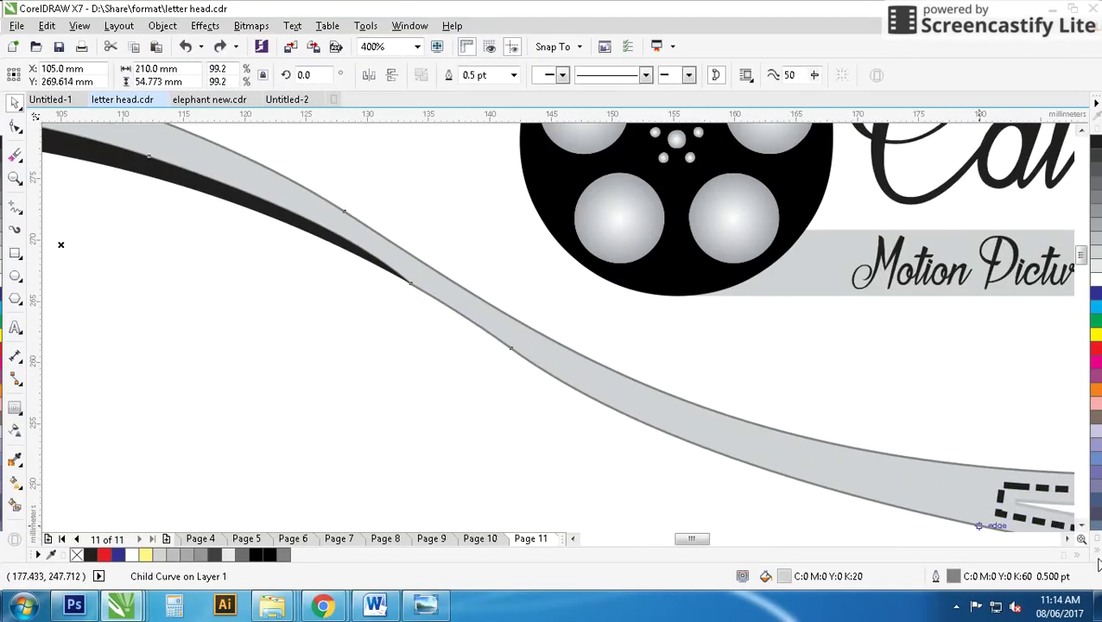
click(1088, 535)
right_click(1042, 129)
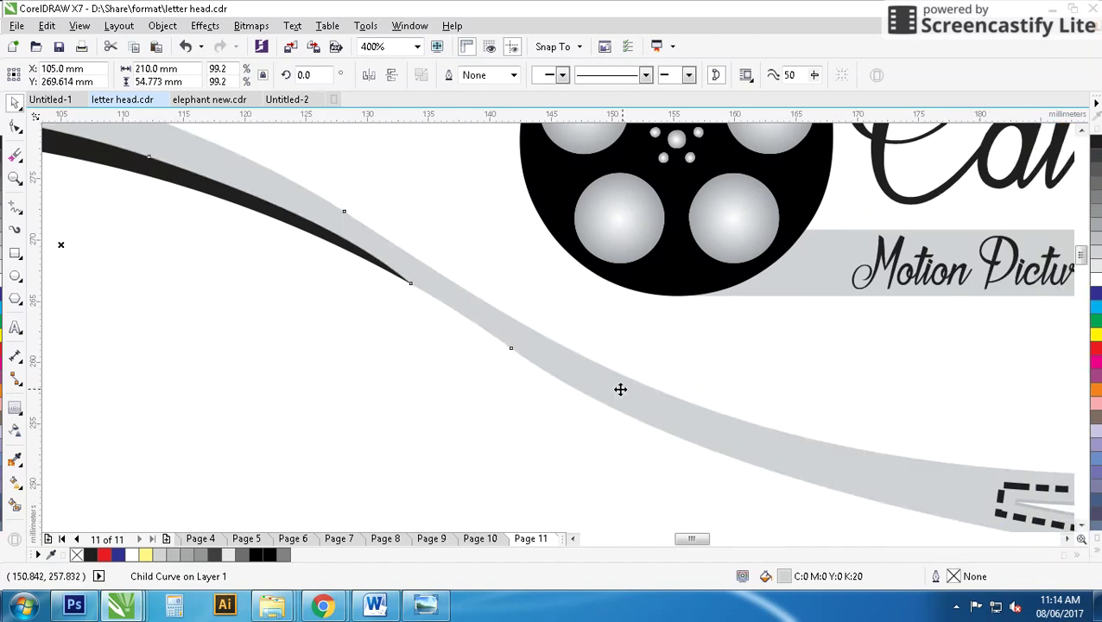
Run a fountain gradient along the grey swoosh with a white middle stop
scroll(571, 321, down, 3)
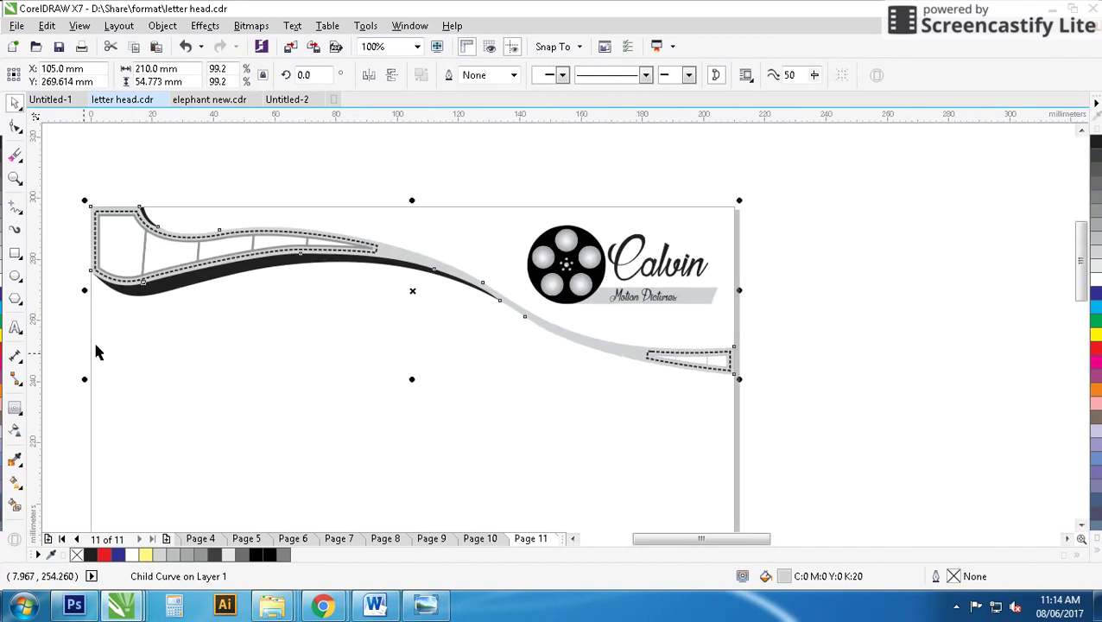
click(15, 485)
drag(191, 325, 637, 364)
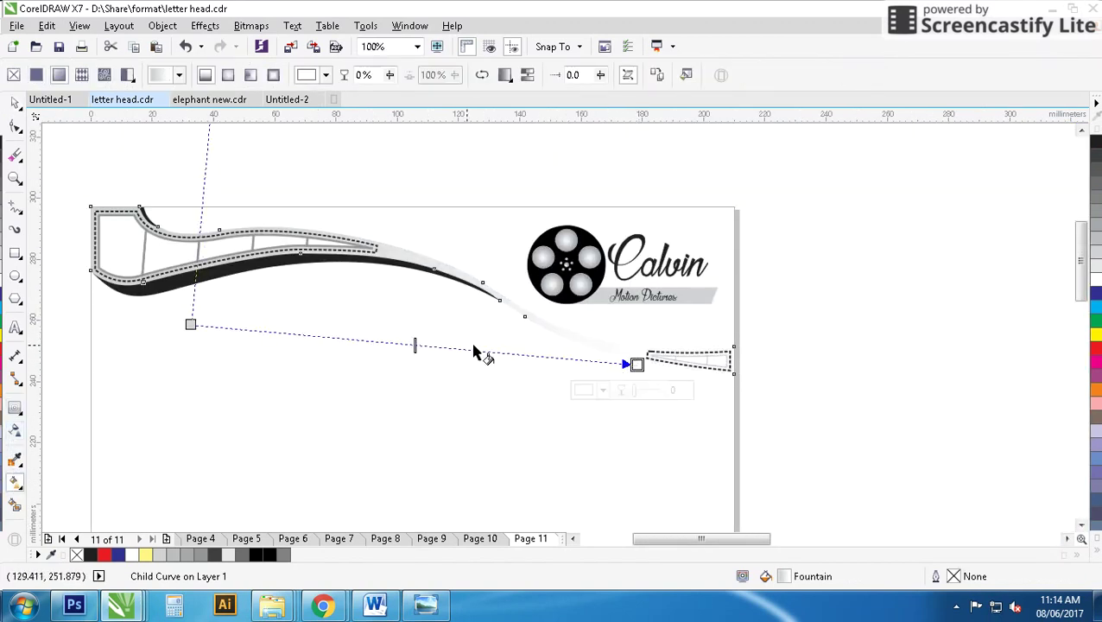
double_click(440, 346)
click(406, 372)
drag(391, 451, 381, 418)
Set the gradient's end stop to light grey and finish editing the fill
click(637, 365)
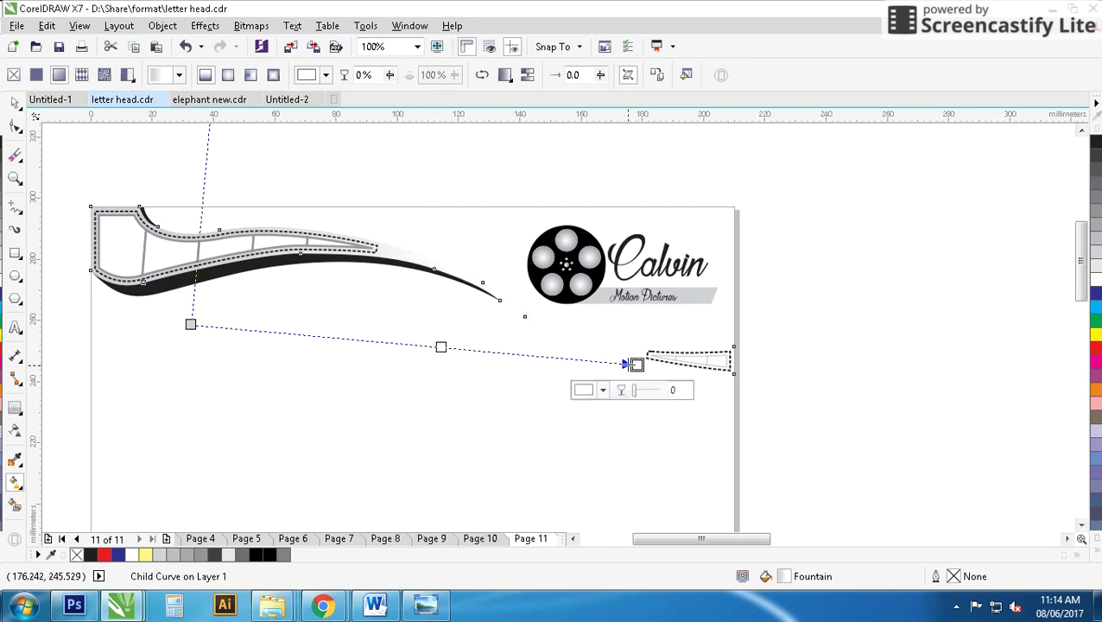
click(602, 389)
click(583, 481)
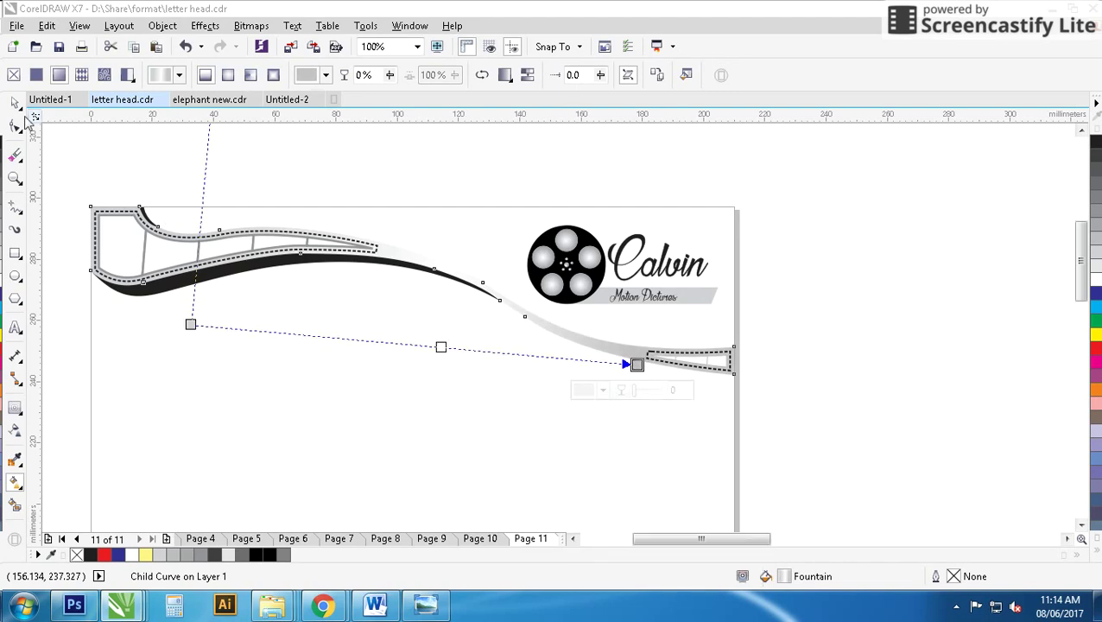
key(space)
key(Escape)
Turn the black swoosh grey
ctrl+click(306, 260)
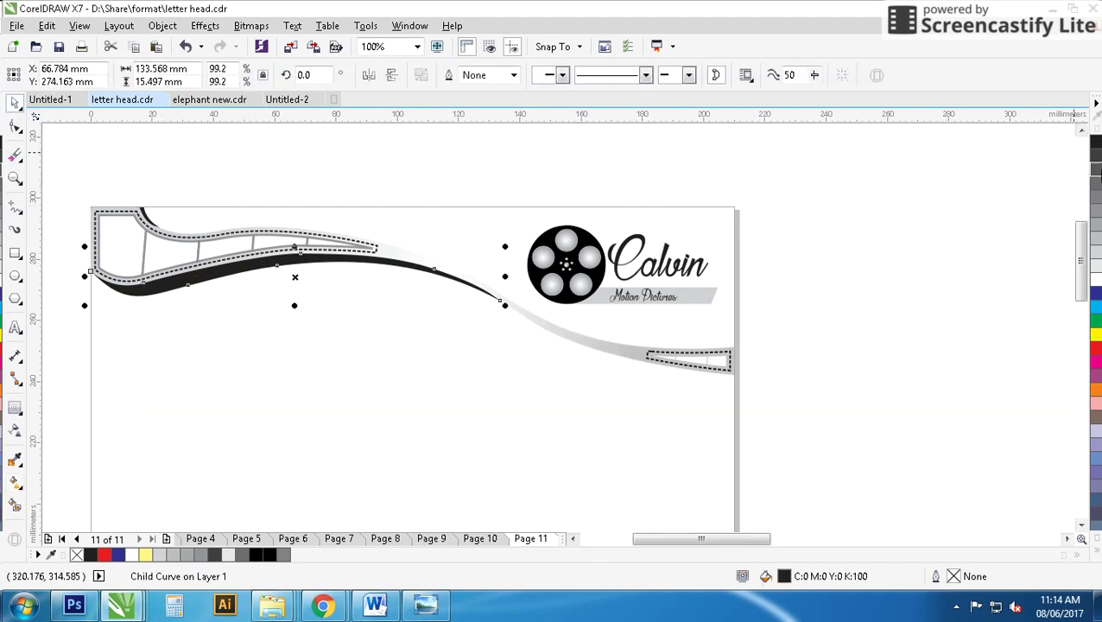
scroll(526, 328, up, 2)
scroll(534, 328, up, 2)
click(534, 329)
Make the film-strip dashes white, then clear the selection
click(455, 314)
right_click(1095, 281)
scroll(571, 344, down, 3)
scroll(610, 350, down, 2)
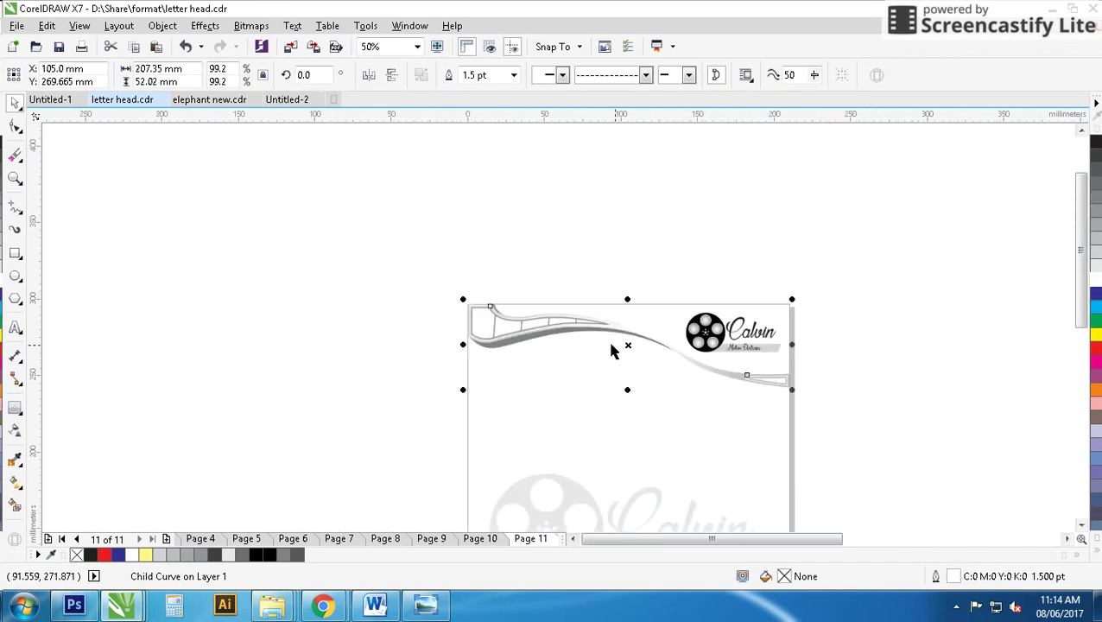
scroll(692, 362, up, 1)
click(955, 373)
scroll(604, 380, down, 2)
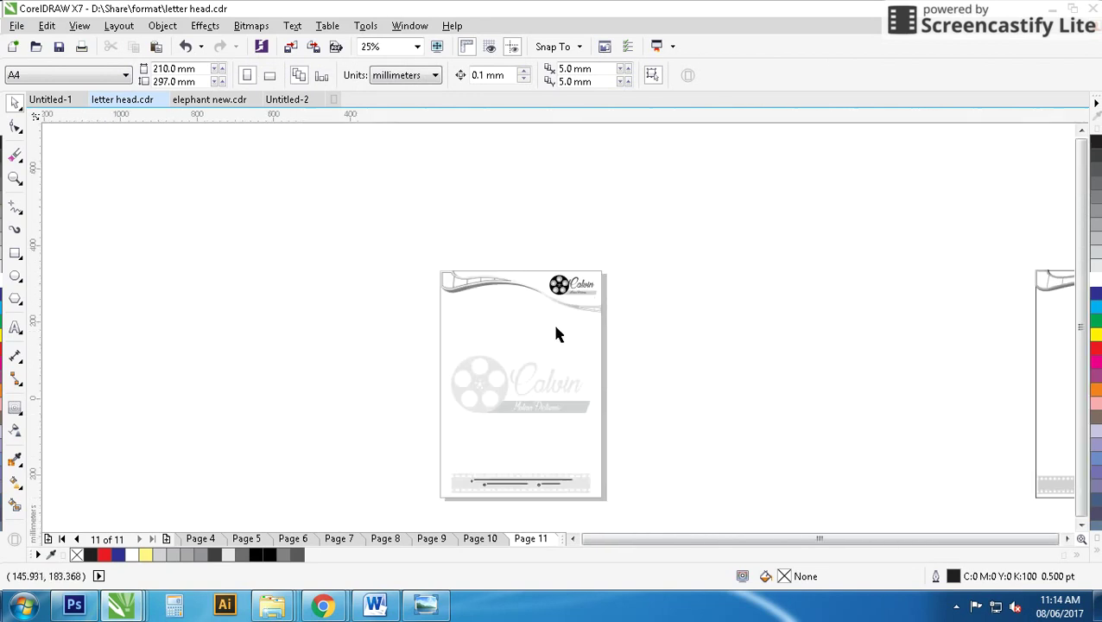
key(z)
drag(430, 220, 622, 475)
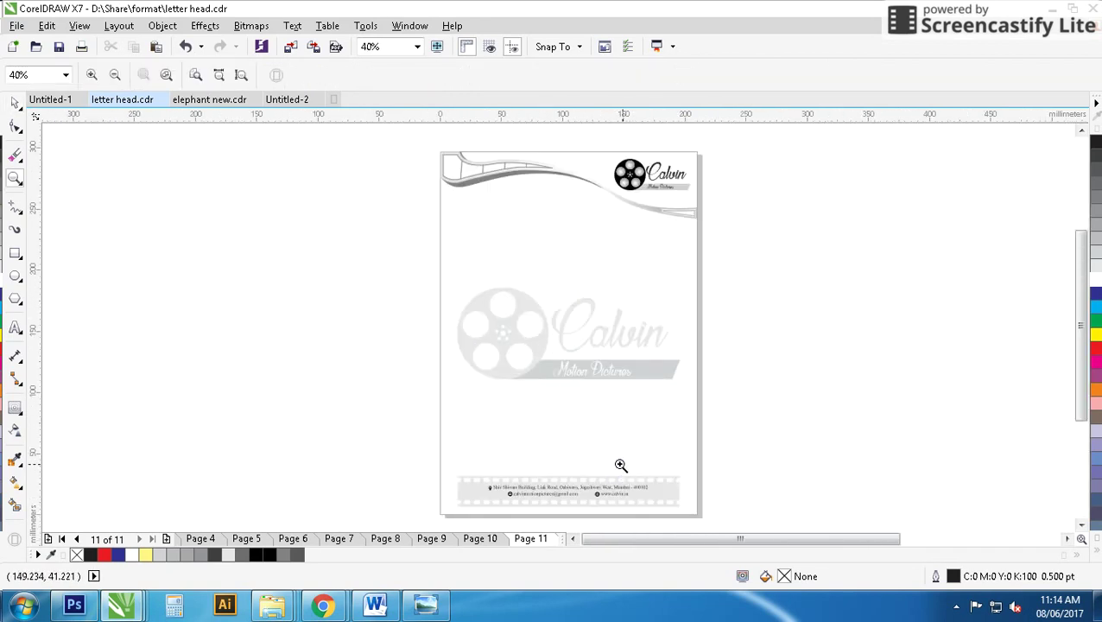
key(F9)
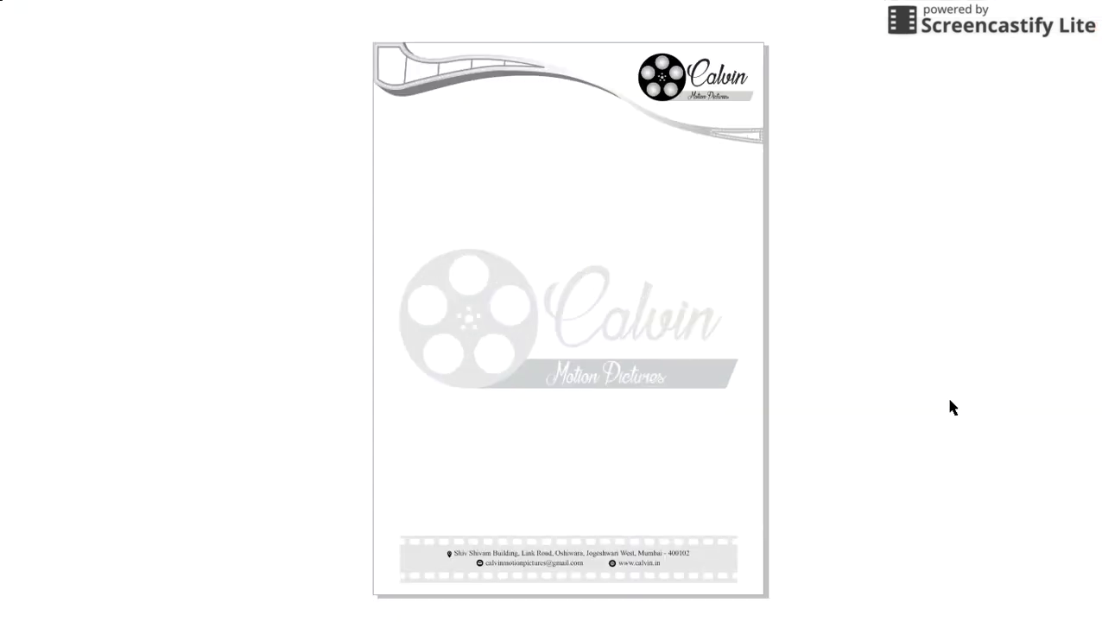
click(838, 363)
mouse_move(322, 605)
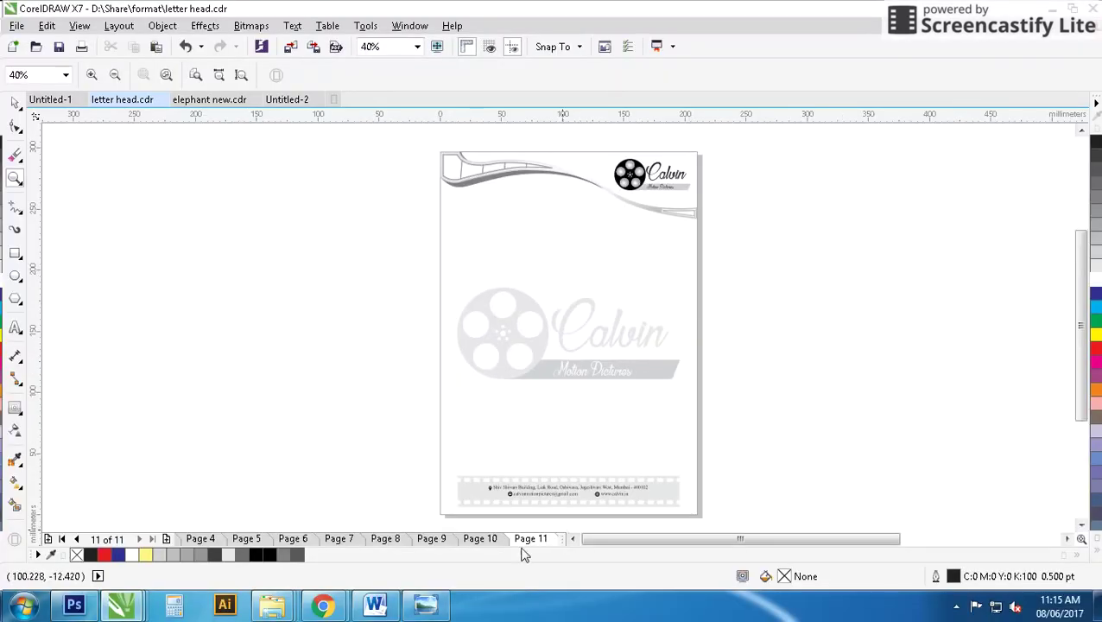